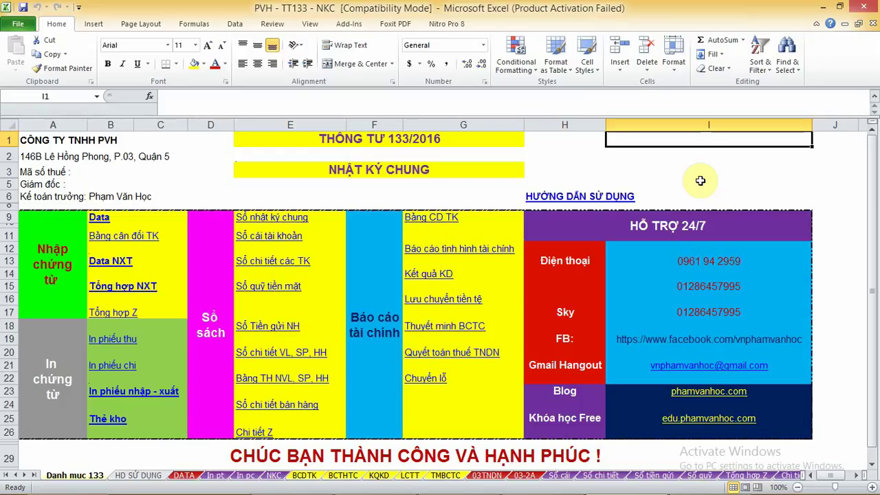
Step: Show the HD SỬ DỤNG guide on account setup, DATA entry, voucher numbering and reports
left_click(151, 479)
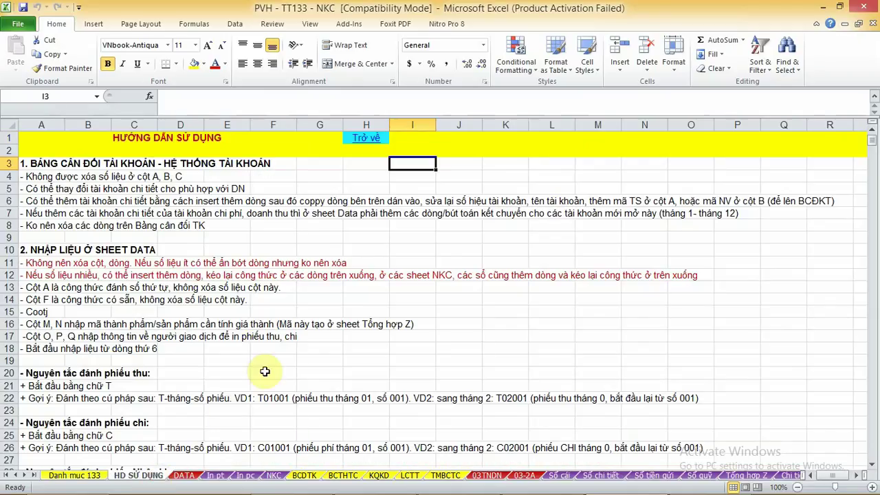
mouse_move(871, 141)
left_mouse_down()
mouse_move(874, 351)
mouse_move(874, 127)
left_mouse_up()
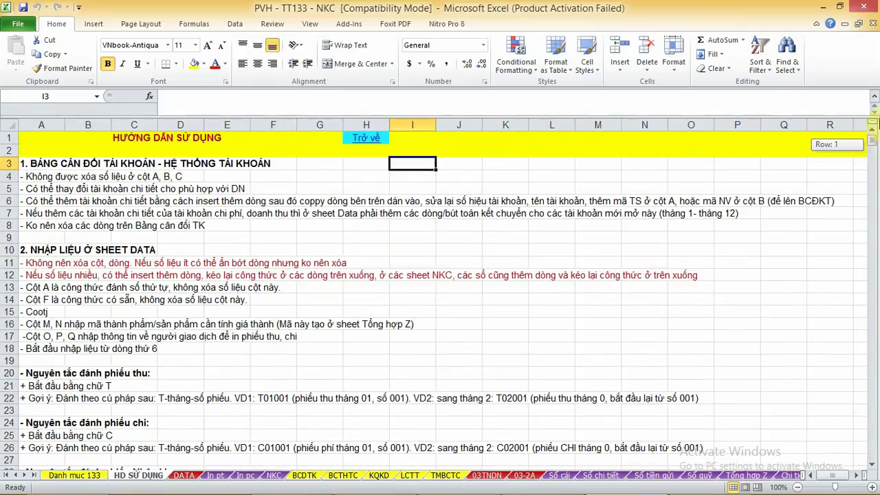
left_click(430, 262)
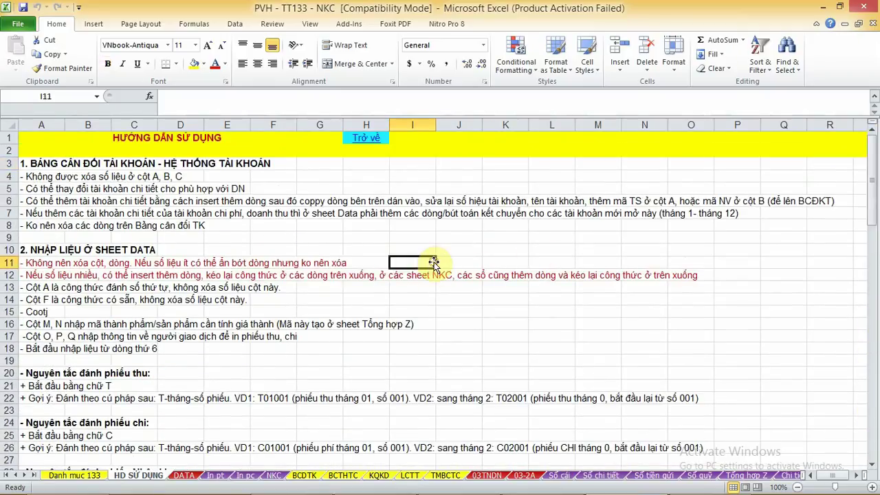
Step: Switch to the DATA sheet and inspect the Stt numbering formula starting in cell A6
left_click(184, 476)
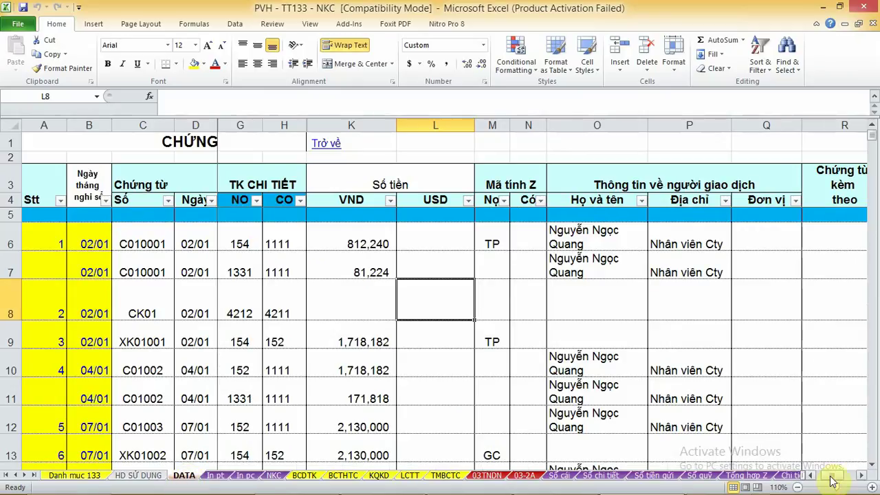
left_click_drag(834, 479, 824, 480)
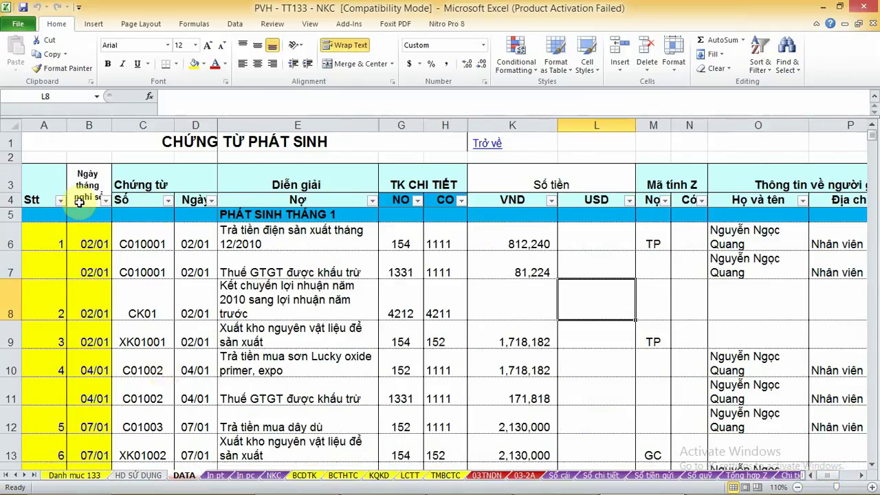
left_click_drag(49, 123, 77, 124)
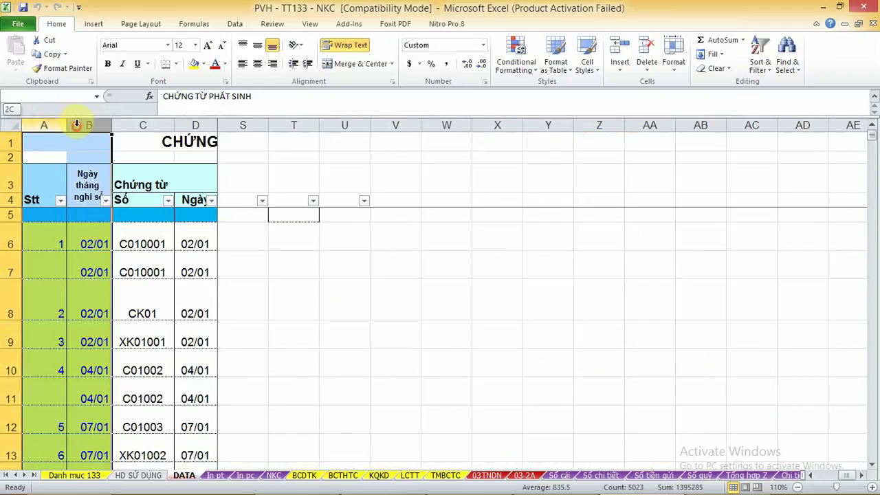
left_click(37, 239)
key("Down")
key("Down")
key("Down")
key("Down")
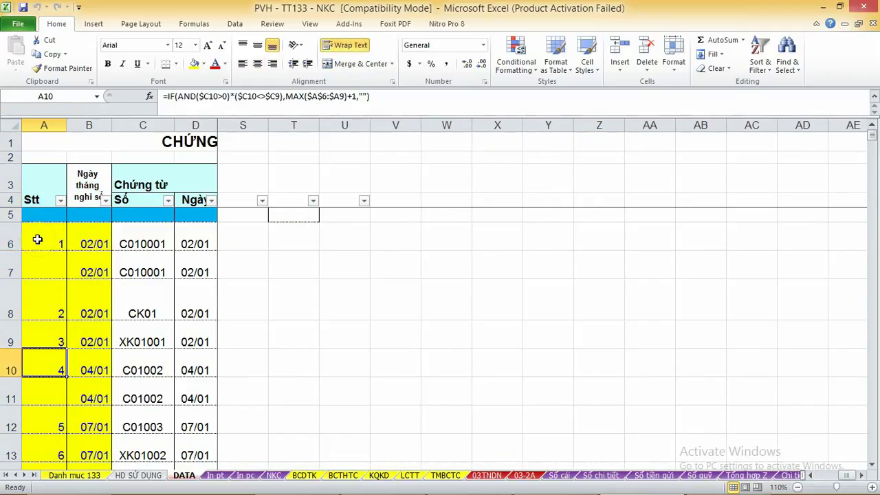
key("Right")
key("Right")
key("Right")
key("Right")
key("Right")
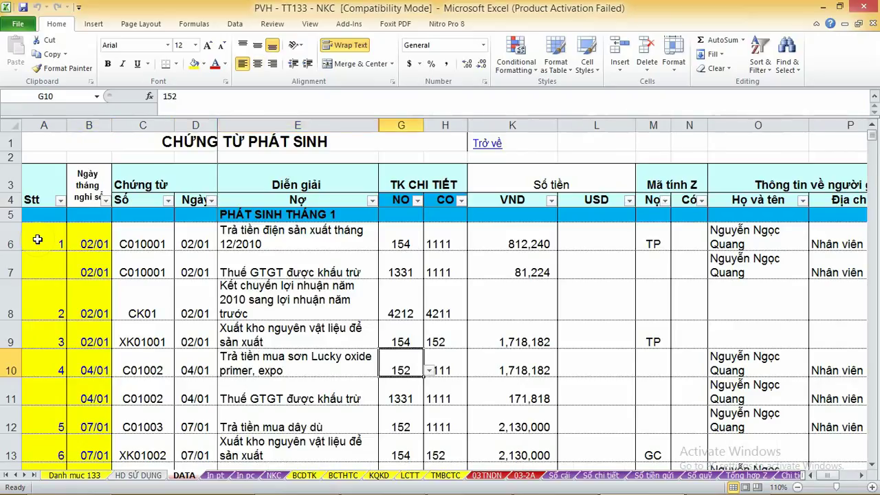
Step: Compare the Stt IF formulas in A8 and A9, then look at the posting-date column
left_click(40, 299)
left_click(34, 340)
left_click(42, 295)
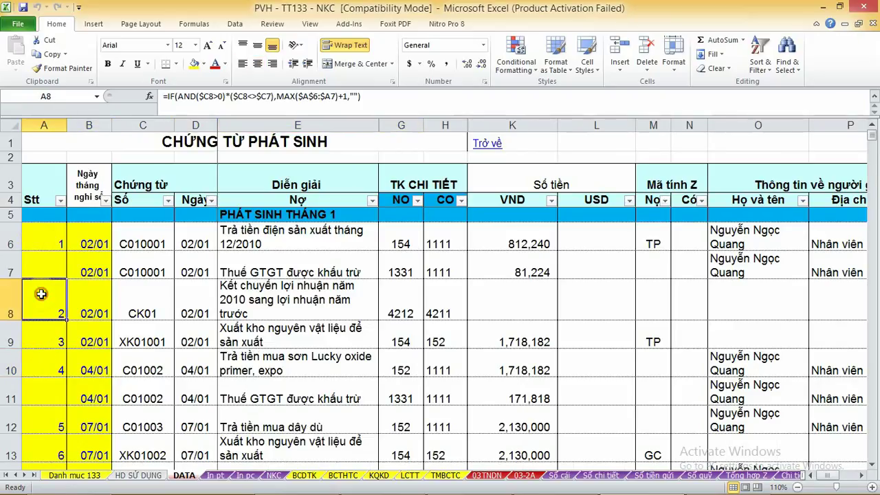
left_click(41, 346)
left_click(57, 298)
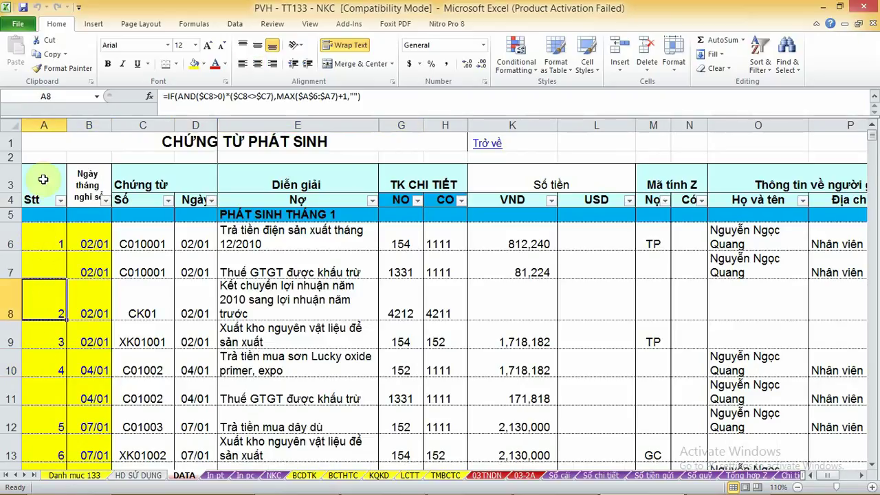
left_click(48, 124)
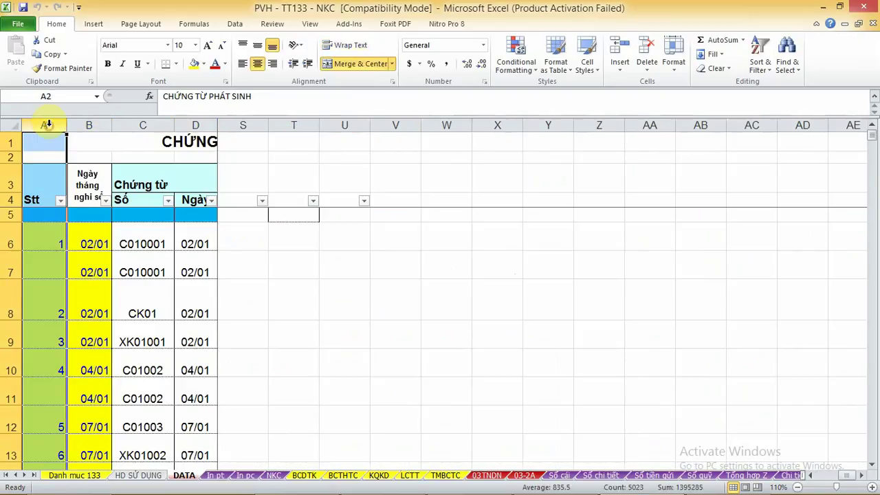
left_click(35, 308)
key("Right")
key("ctrl+z")
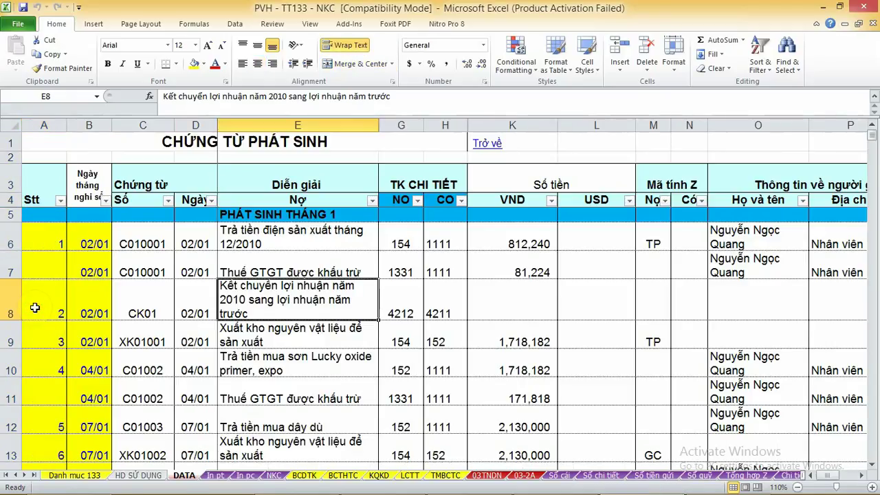
left_click(35, 308)
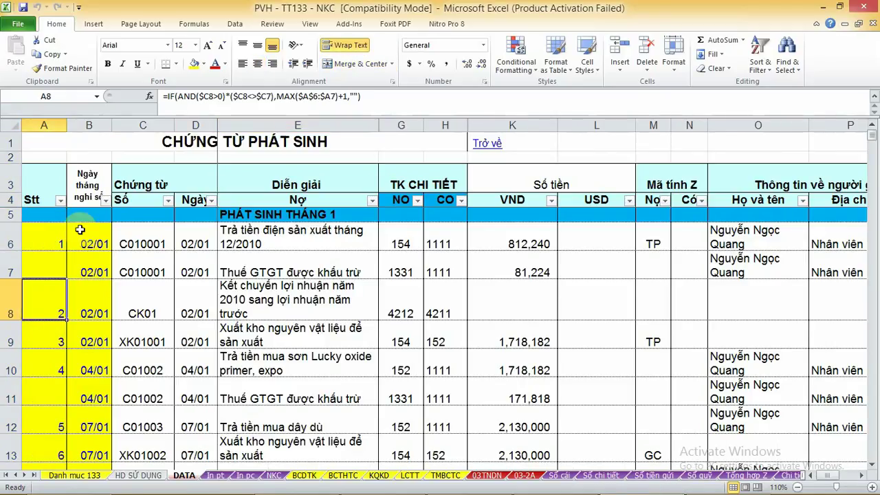
left_click(88, 193)
left_click(85, 273)
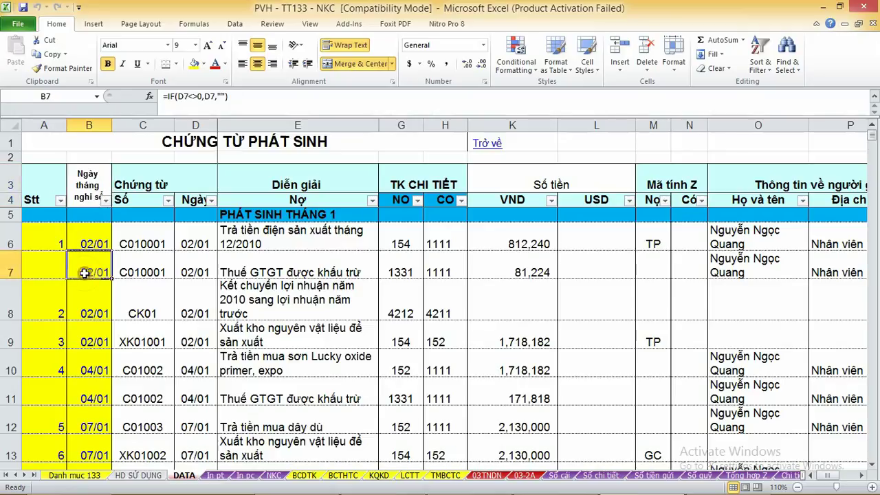
left_click(82, 351)
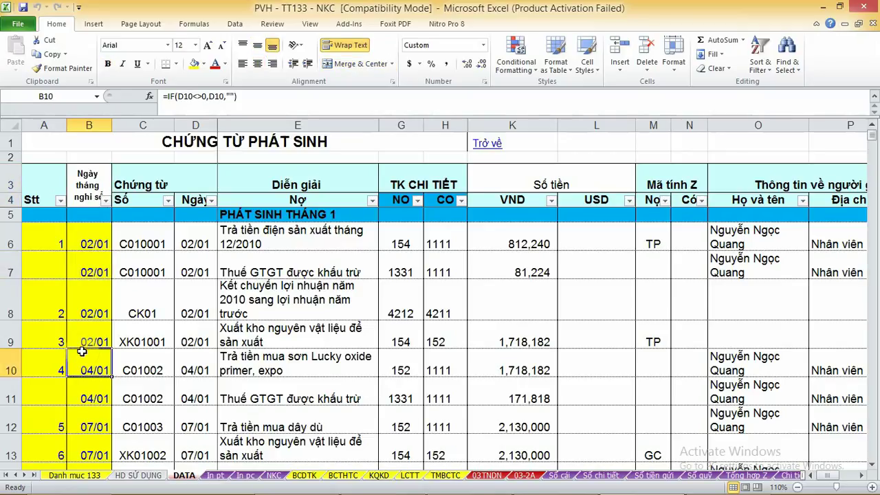
left_click(97, 295)
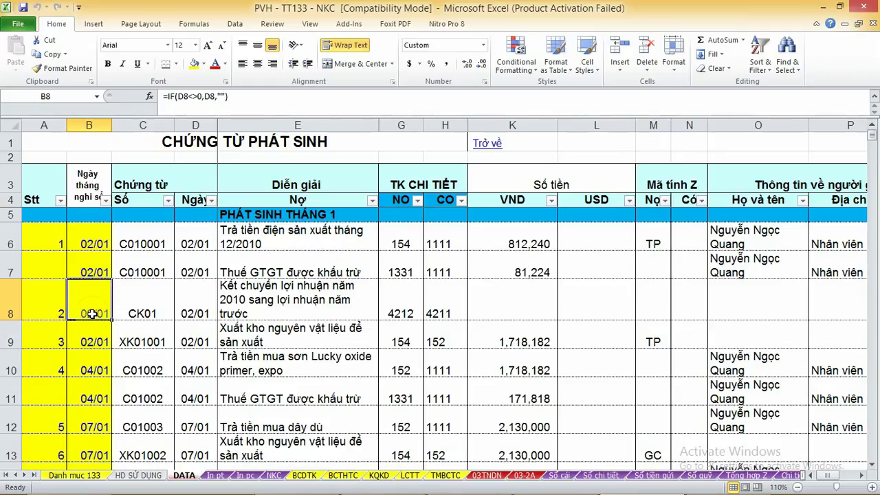
left_click(201, 308)
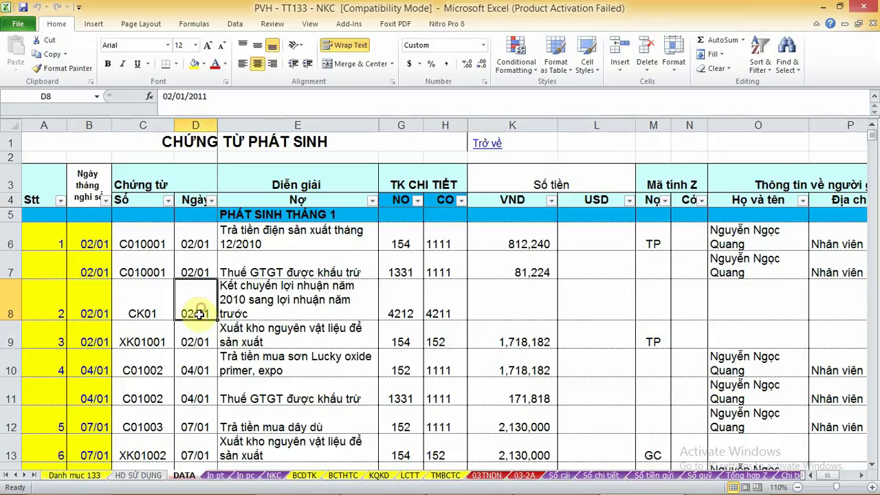
left_click(90, 313)
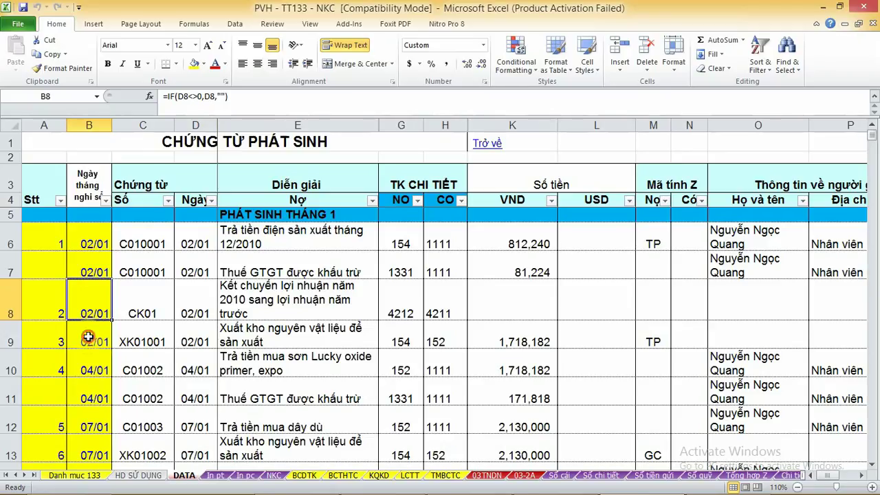
left_click(90, 342)
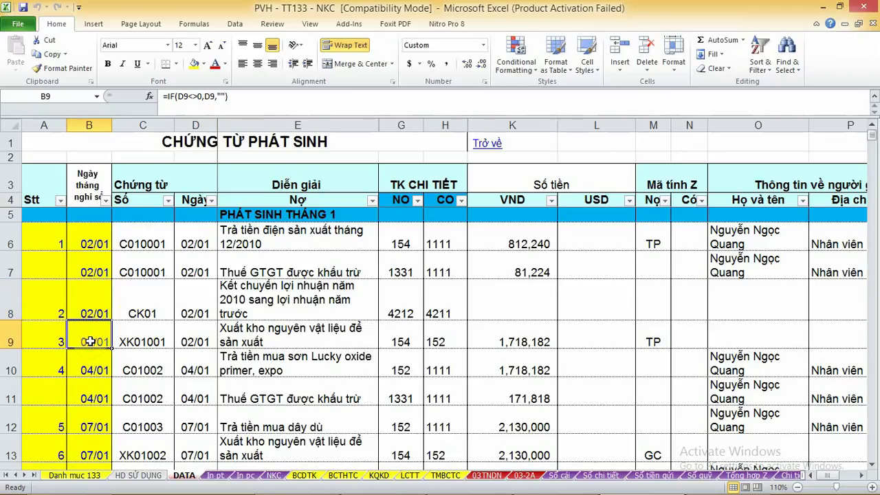
left_click(158, 244)
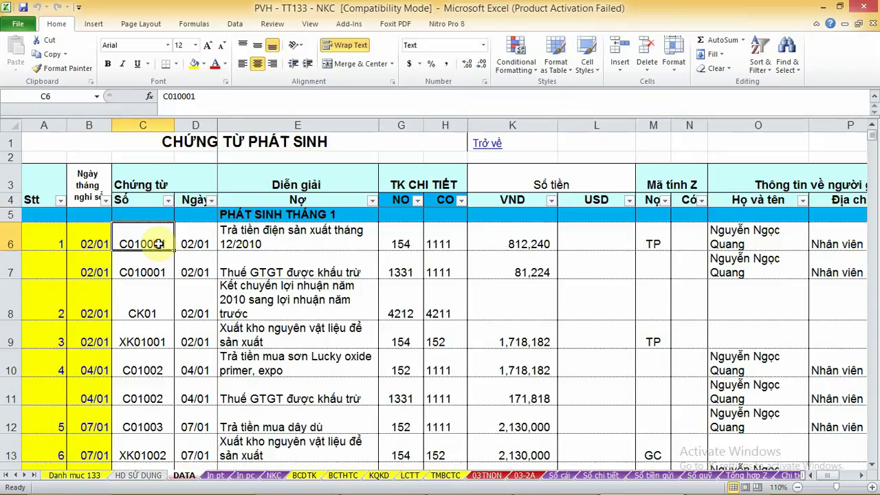
left_click(156, 270)
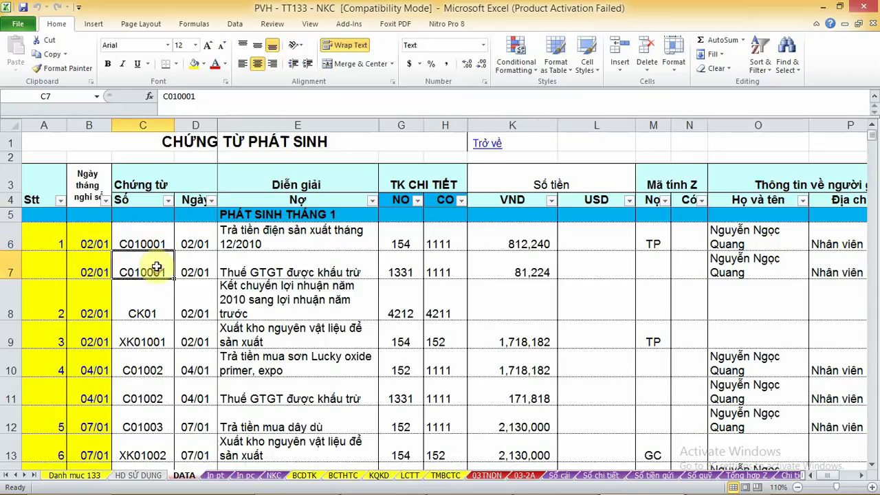
left_click(157, 243)
left_click(149, 270)
left_click(157, 243)
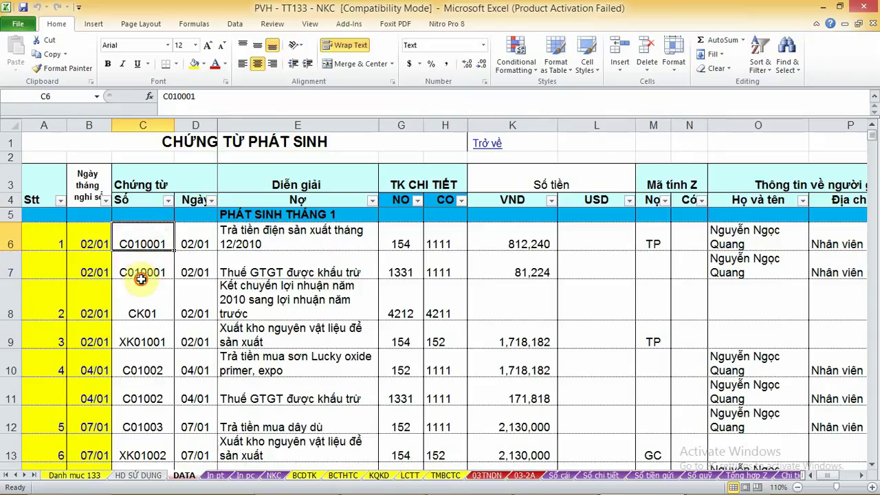
left_click(142, 284)
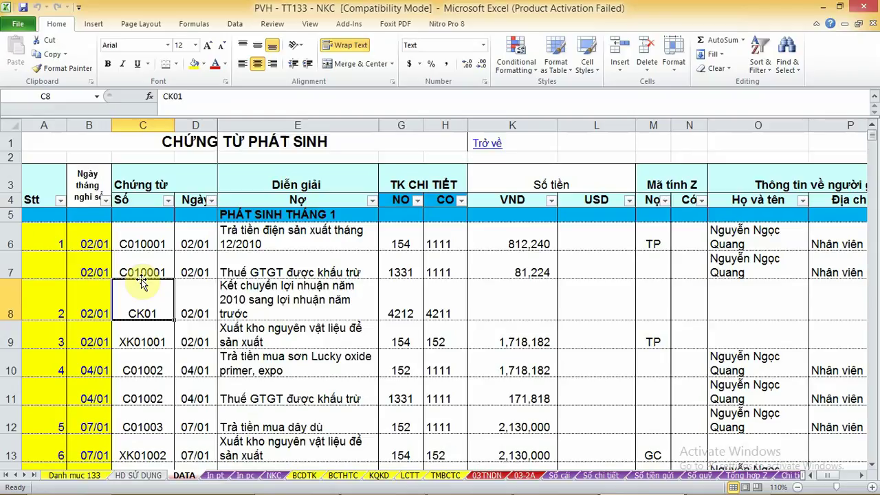
left_click(144, 259)
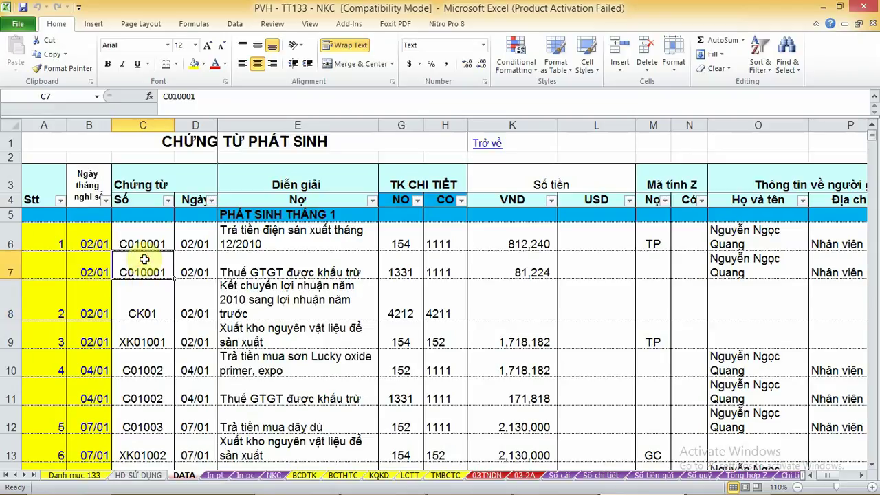
left_click(142, 240)
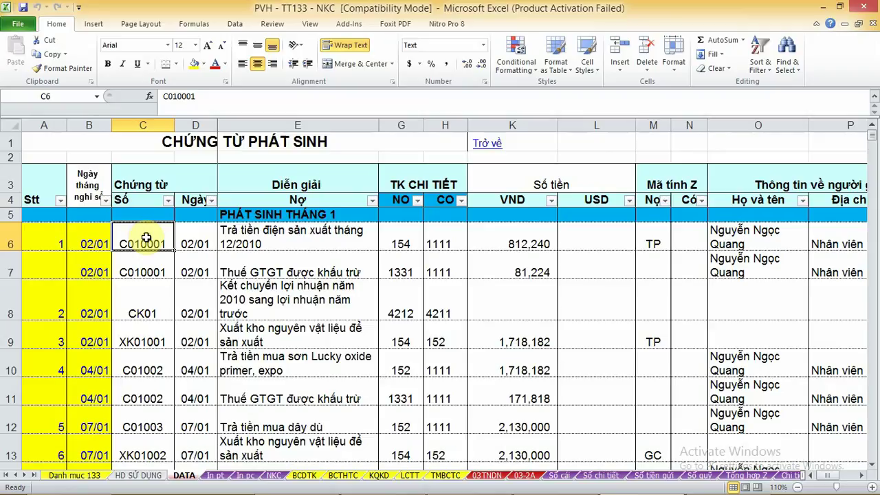
left_click(142, 269)
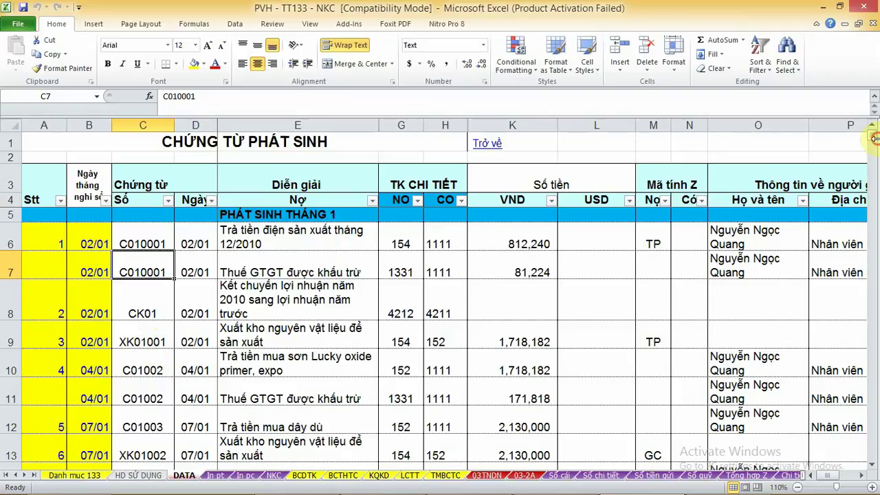
Step: Review voucher numbers C01002, C01003 and CK01 in column C and the row 10 date formula
left_click(156, 368)
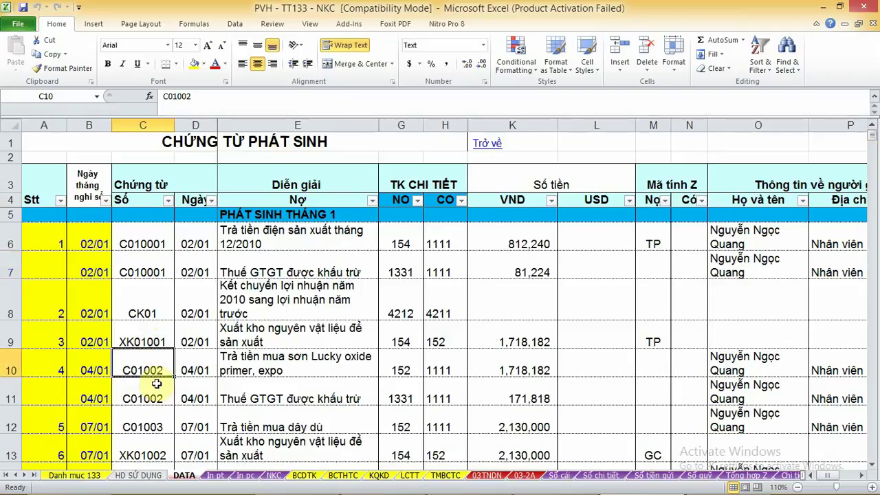
left_click(157, 393)
left_click(159, 419)
left_click(159, 358)
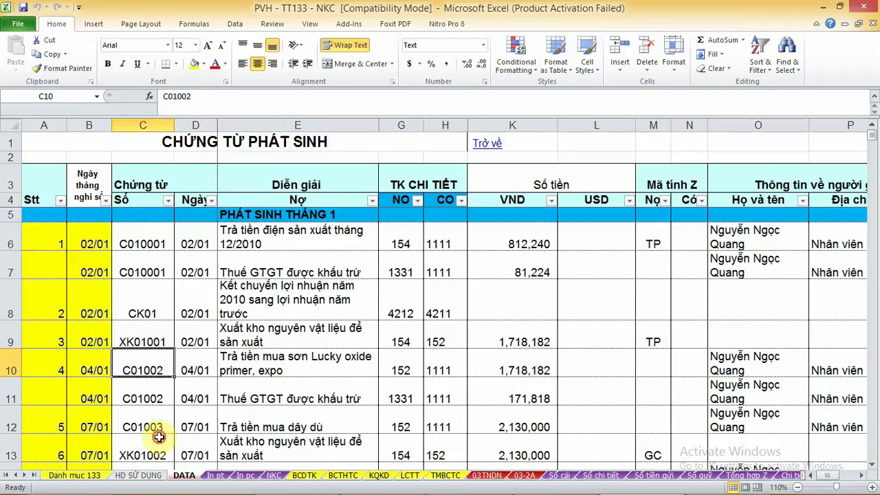
left_click(159, 289)
left_click(317, 298)
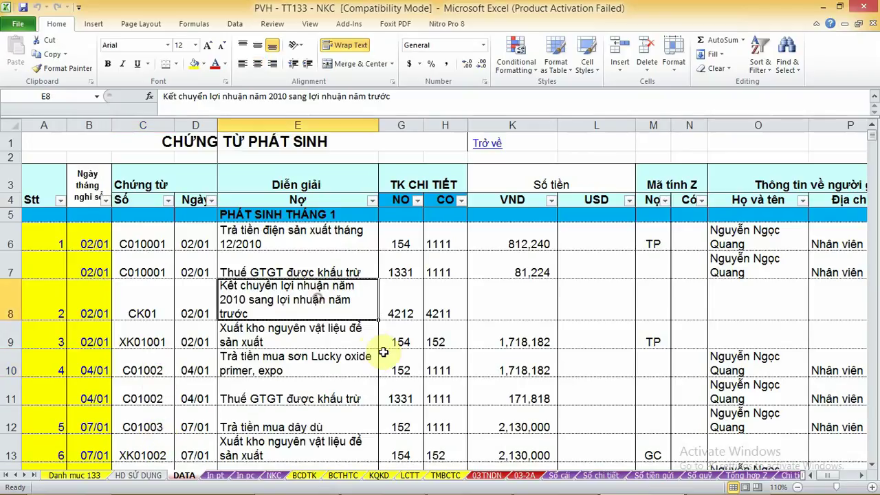
left_click(165, 298)
key("Right")
key("Right")
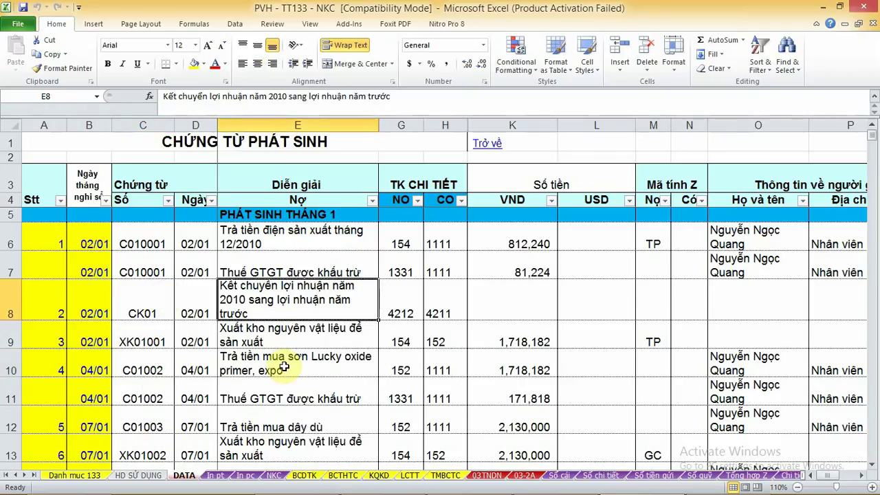
key("Down")
key("Down")
key("Left")
key("Left")
key("Left")
key("Right")
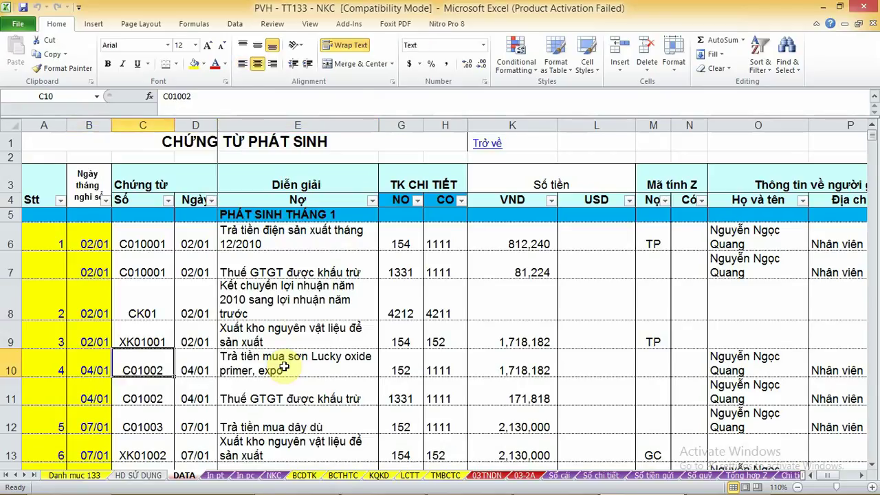
key("Right")
key("Right")
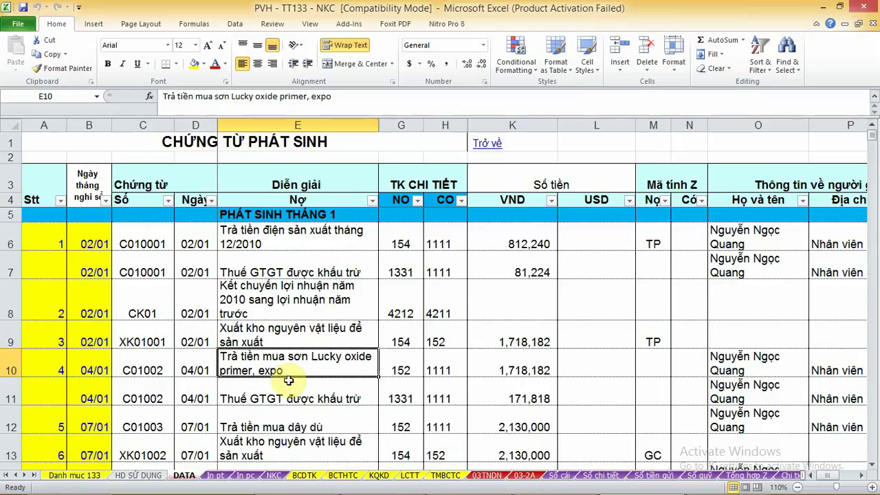
key("Right")
key("Left")
key("Left")
key("Left")
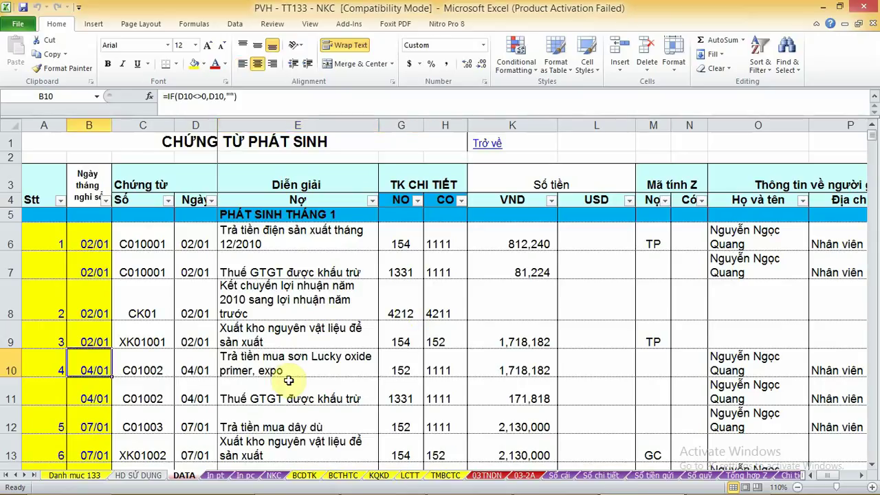
left_click(157, 371)
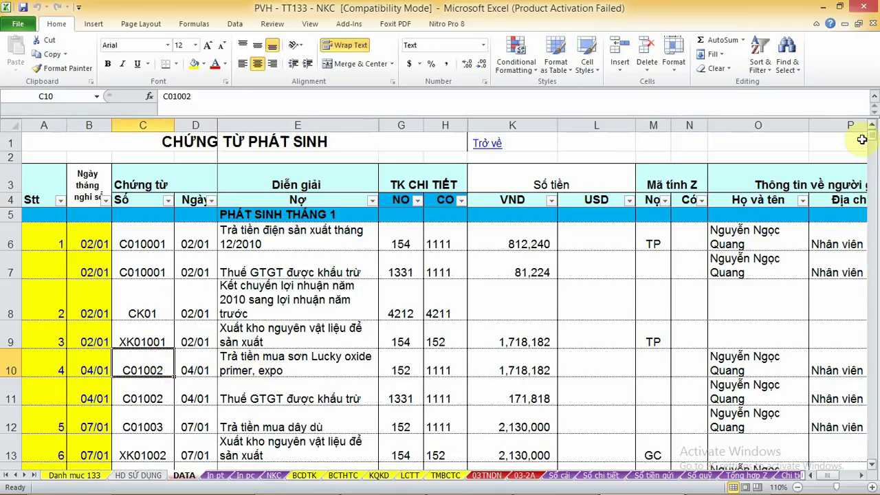
Step: Edit cell C10 so the voucher number reads C02001
double_click(141, 369)
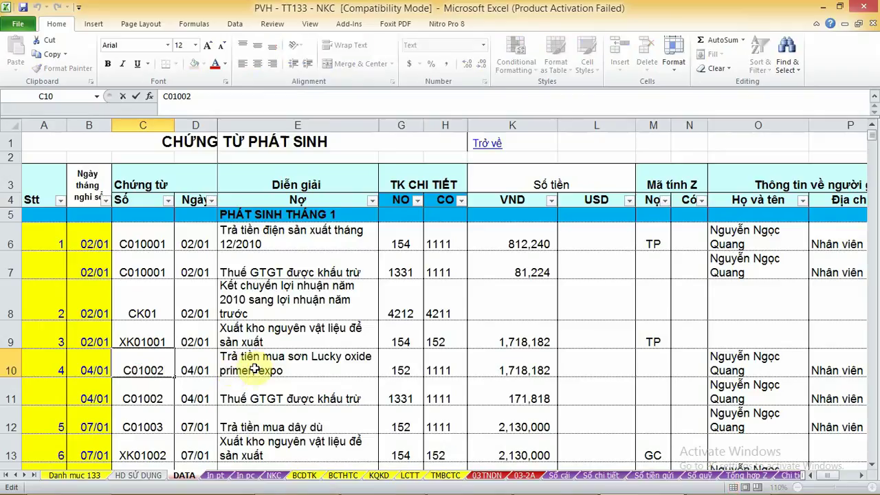
key("Delete")
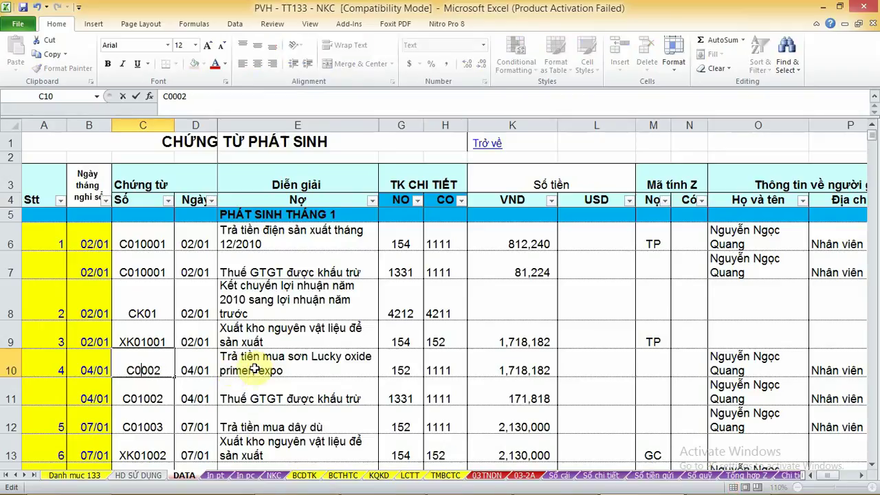
type("2")
key("Return")
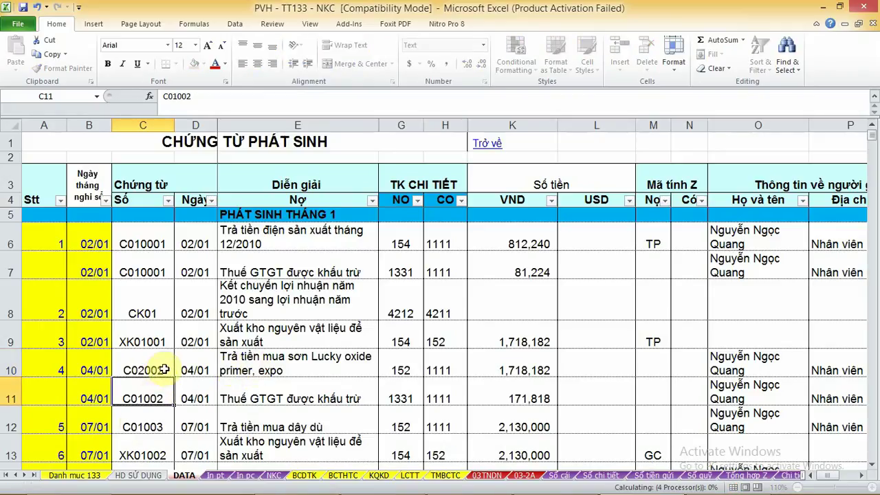
double_click(165, 370)
key("BackSpace")
type("1")
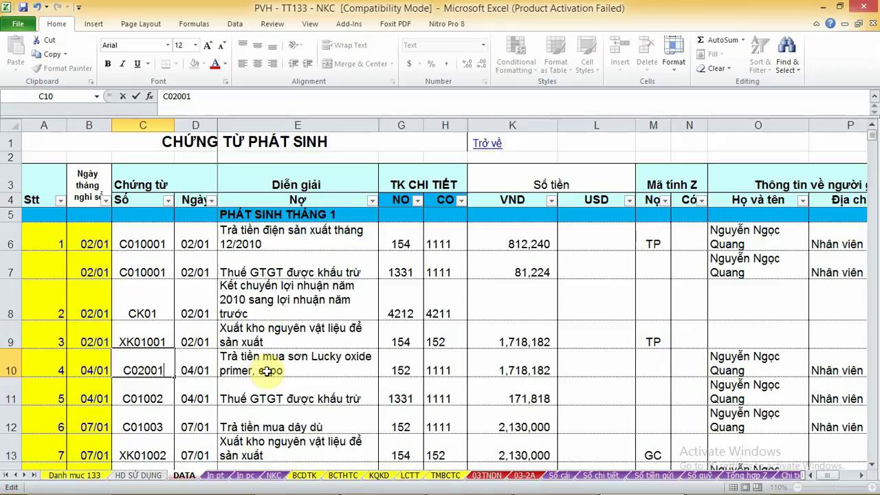
key("Return")
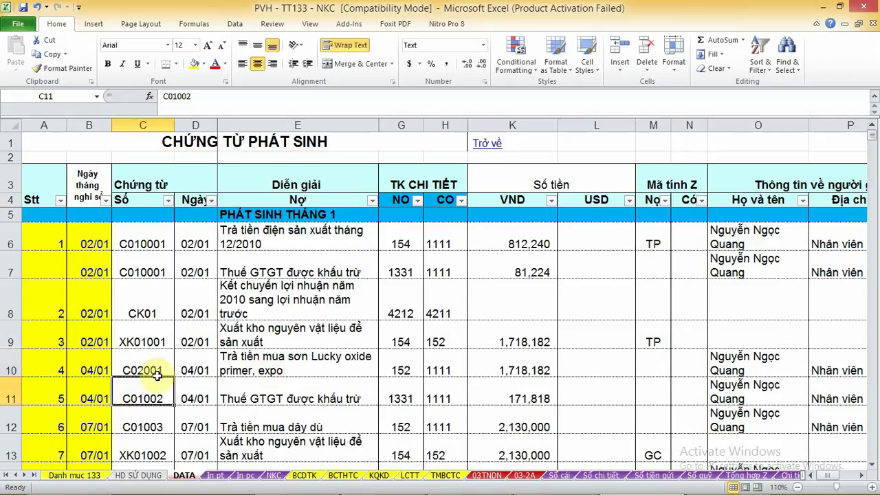
Step: Try C01001 in C10, then undo to keep voucher number C02001
left_click(158, 369)
double_click(141, 370)
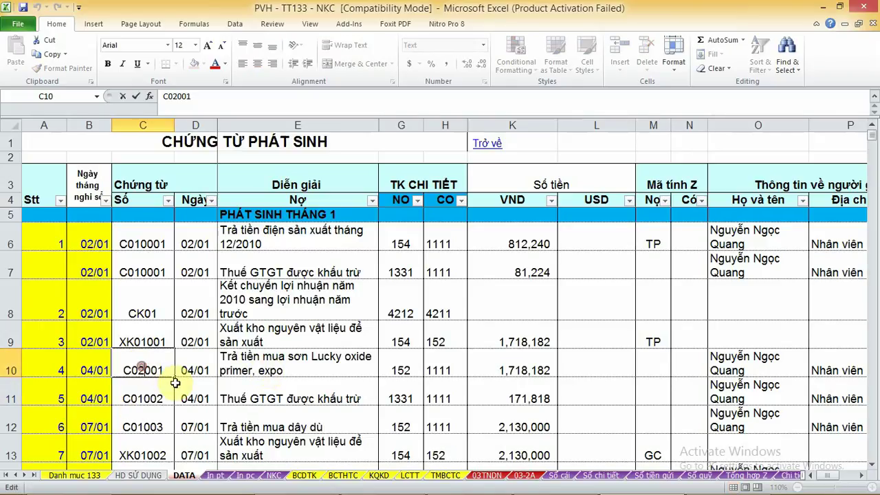
key("BackSpace")
type("1")
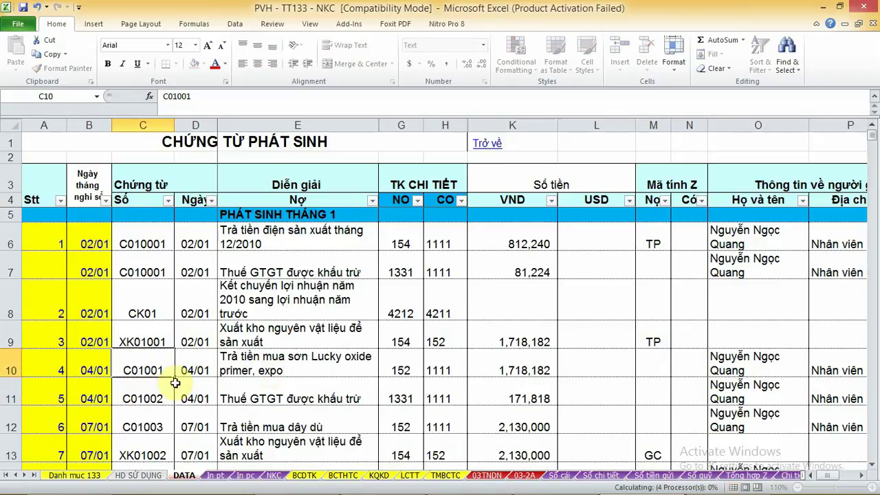
key("Return")
key("ctrl+z")
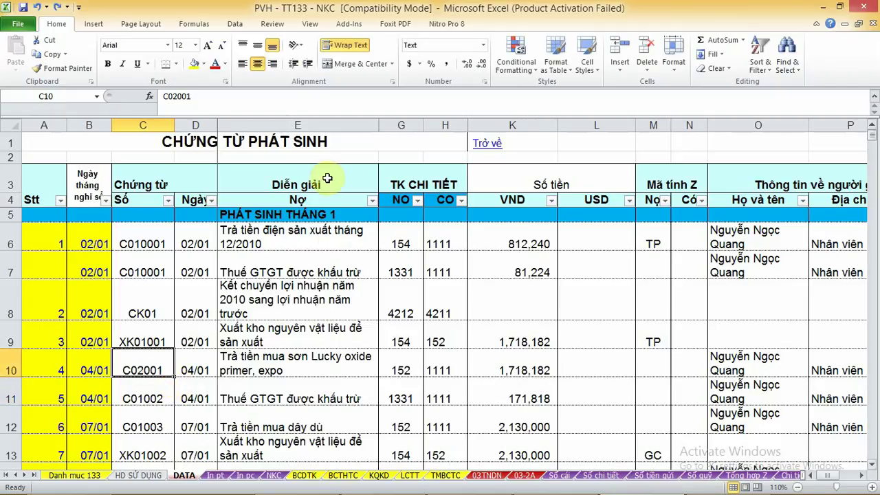
Step: Open the Số voucher filter list and scroll to the mid-to-late February entries
left_click(169, 201)
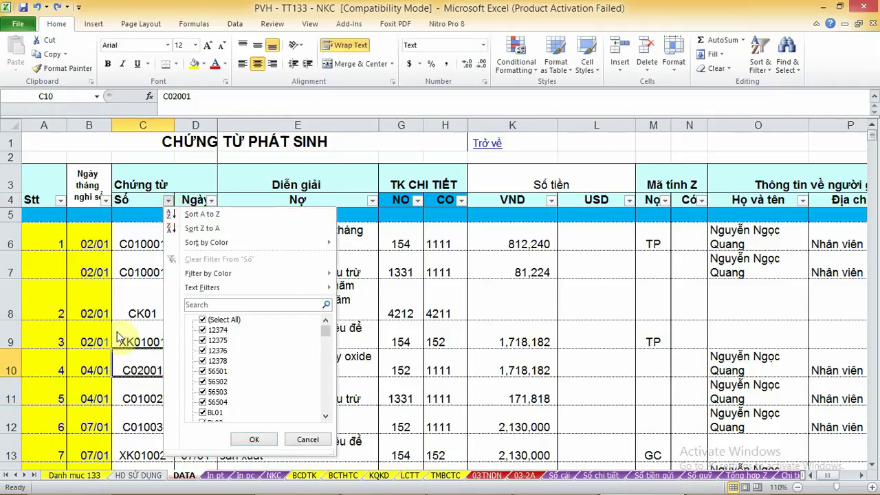
left_click_drag(872, 138, 874, 148)
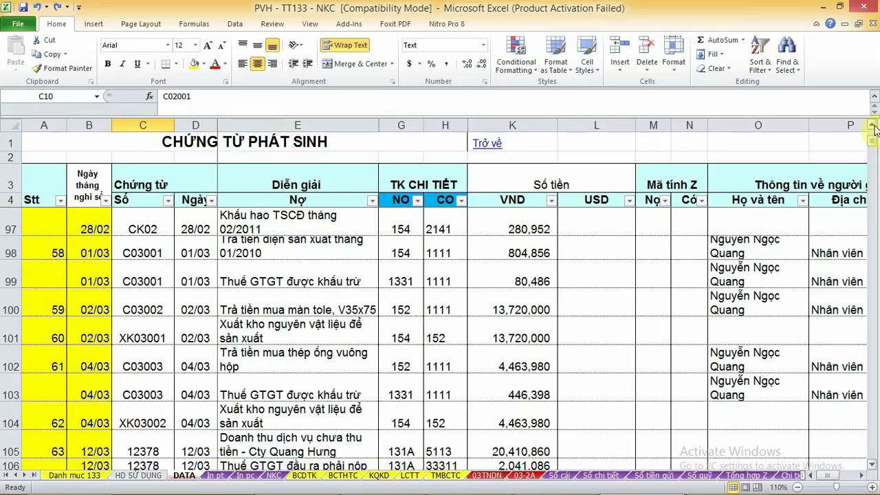
left_click(874, 125)
left_click(874, 125)
left_click(874, 125)
left_click(874, 125)
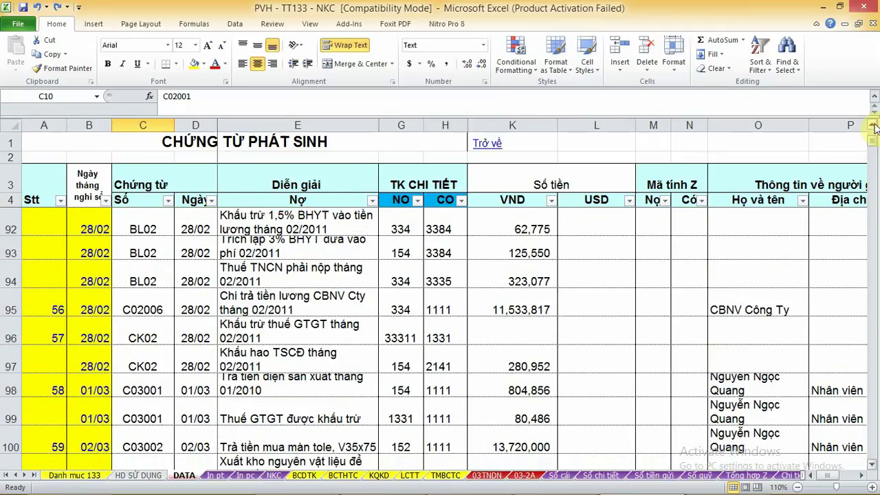
left_click(874, 125)
left_click(874, 125)
left_click(874, 125)
left_click(874, 126)
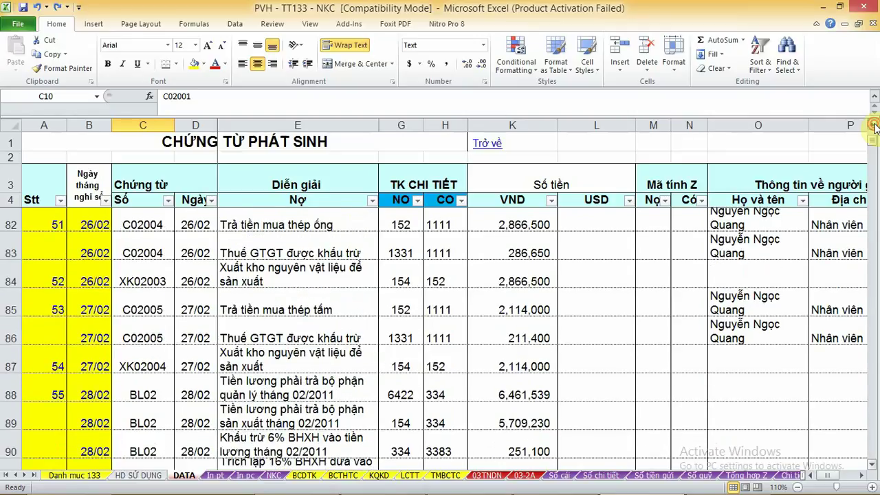
left_click(874, 126)
left_click(874, 125)
left_click(874, 125)
Step: Review February vouchers T02001, C02004 and XK02003, then scroll down toward the June entries
left_click(170, 276)
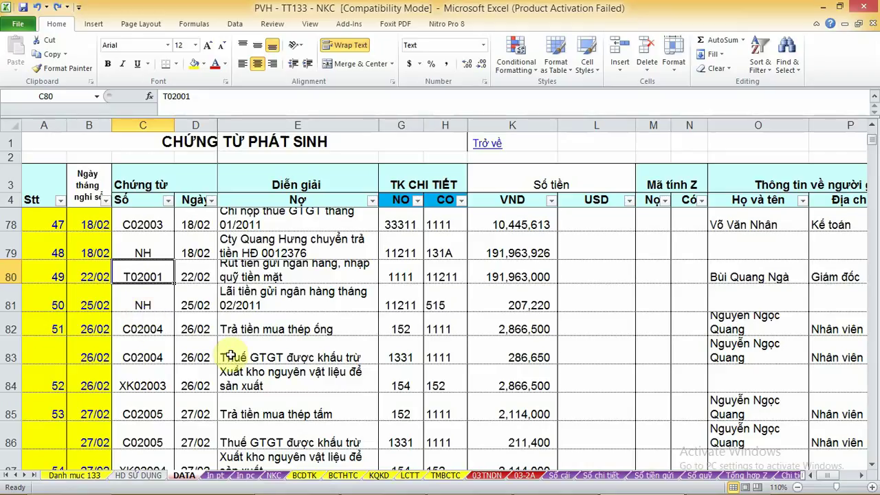
key("Down")
key("Down")
key("Down")
key("Down")
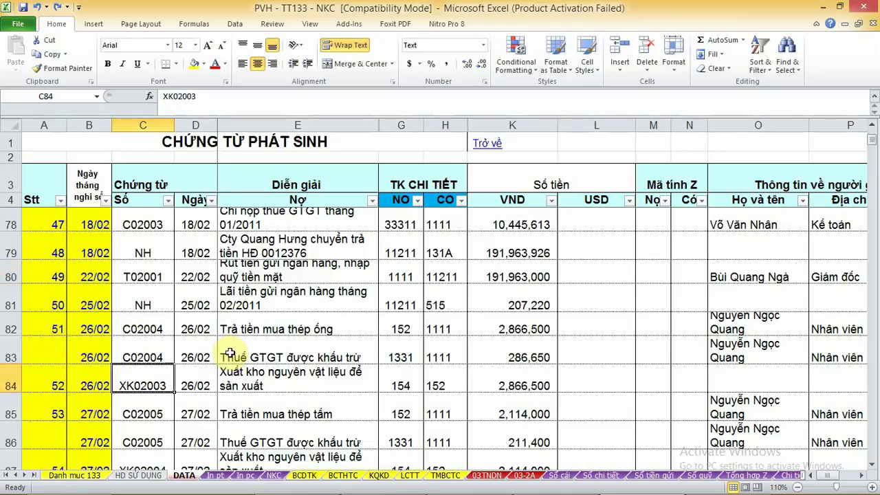
key("Down")
key("Down")
key("Down")
key("Down")
key("Down")
key("Down")
key("Down")
key("Down")
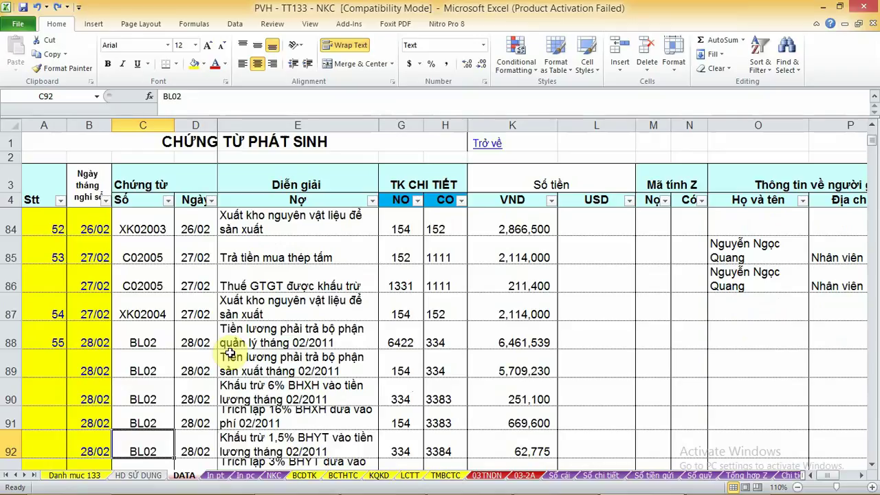
key("Up")
key("Up")
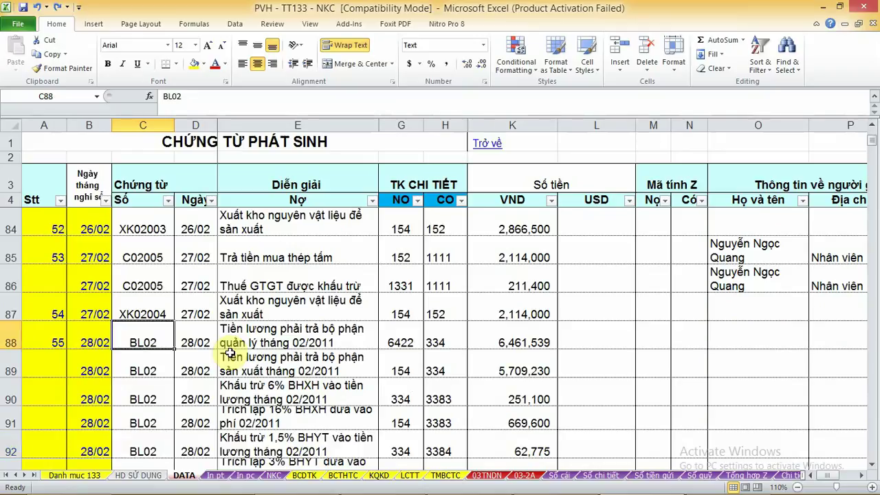
key("Up")
key("Up")
key("Up")
key("Up")
key("Up")
key("Up")
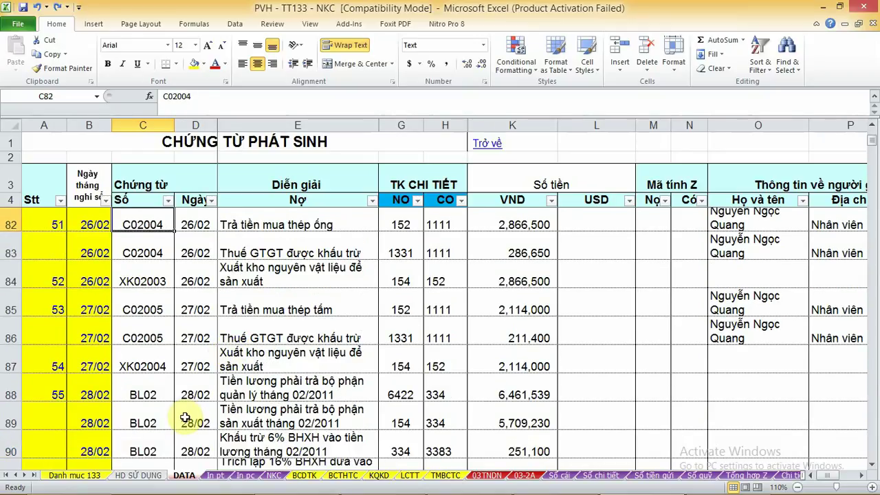
left_click(142, 281)
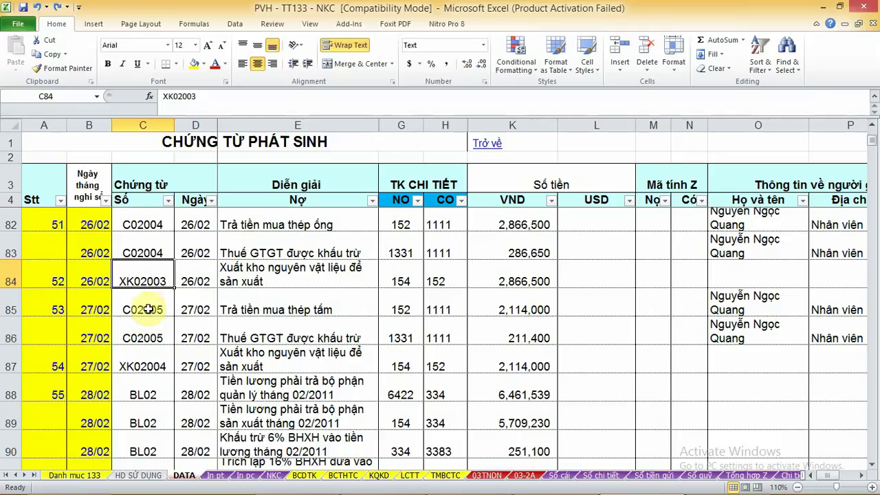
key("Right")
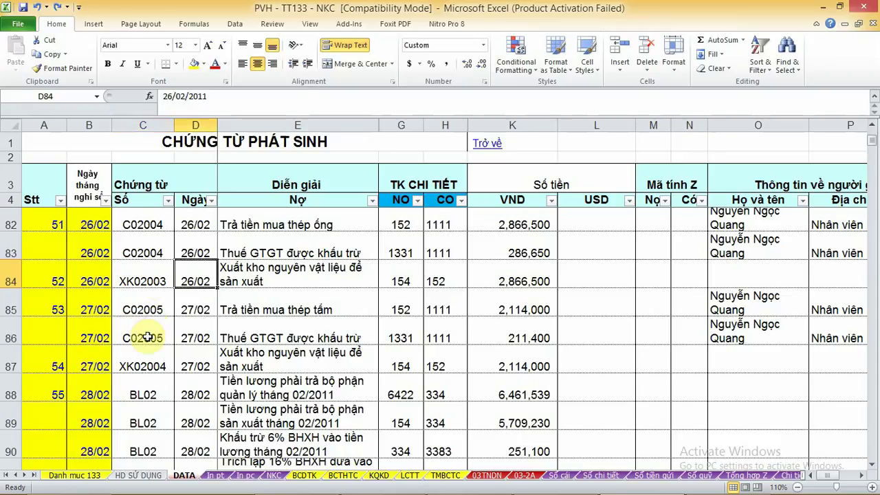
key("Right")
key("Right")
key("Right")
key("Right")
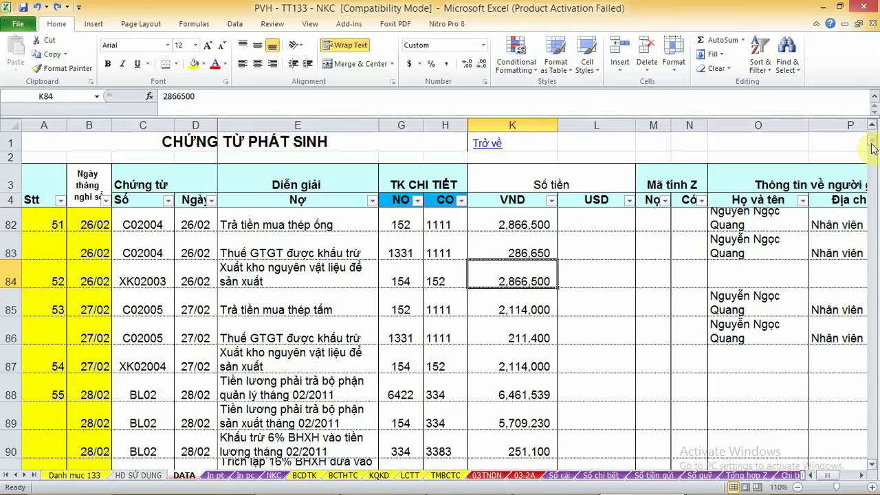
left_click_drag(872, 148, 872, 159)
Step: Reset the Số filter to include all voucher numbers and select the Số header cell C4
left_click(168, 200)
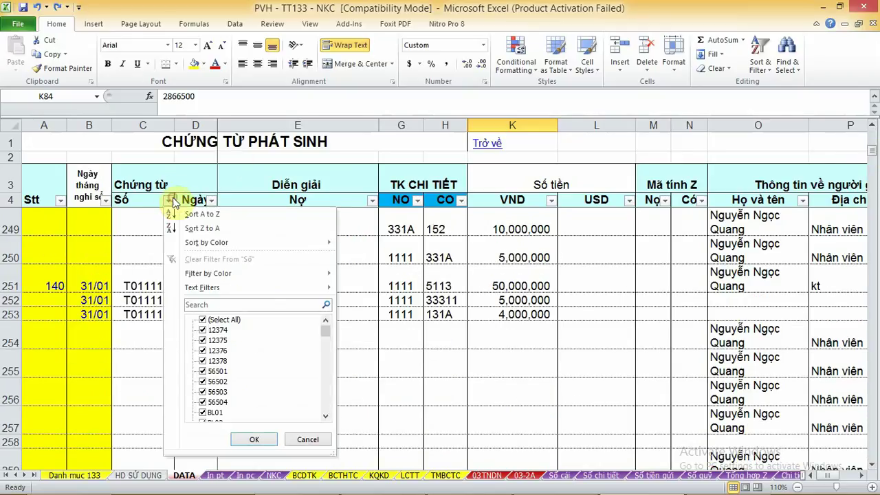
left_click(220, 321)
mouse_move(326, 339)
left_mouse_down()
mouse_move(324, 403)
mouse_move(329, 384)
mouse_move(330, 393)
left_mouse_up()
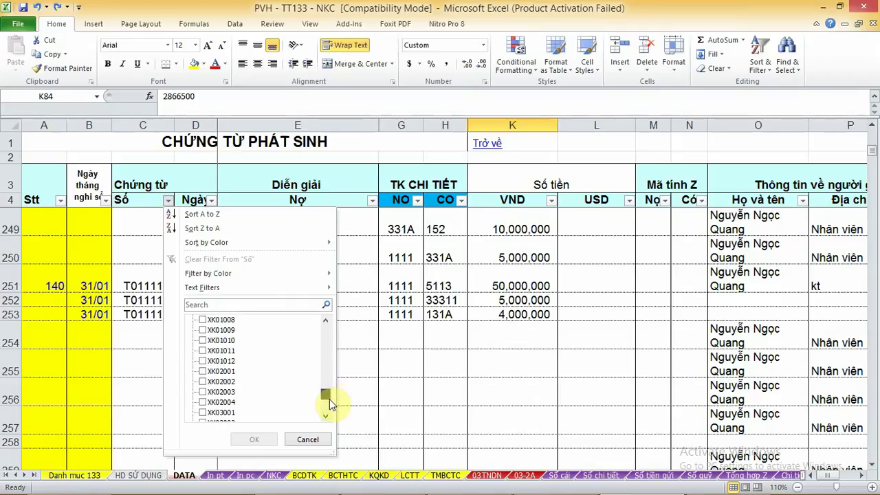
mouse_move(329, 393)
left_mouse_down()
mouse_move(331, 419)
mouse_move(341, 313)
left_mouse_up()
left_click(220, 320)
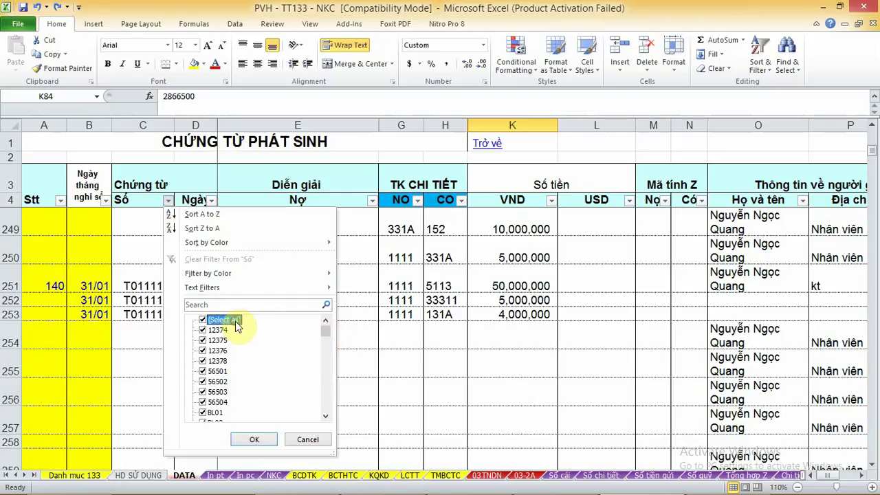
left_click(254, 440)
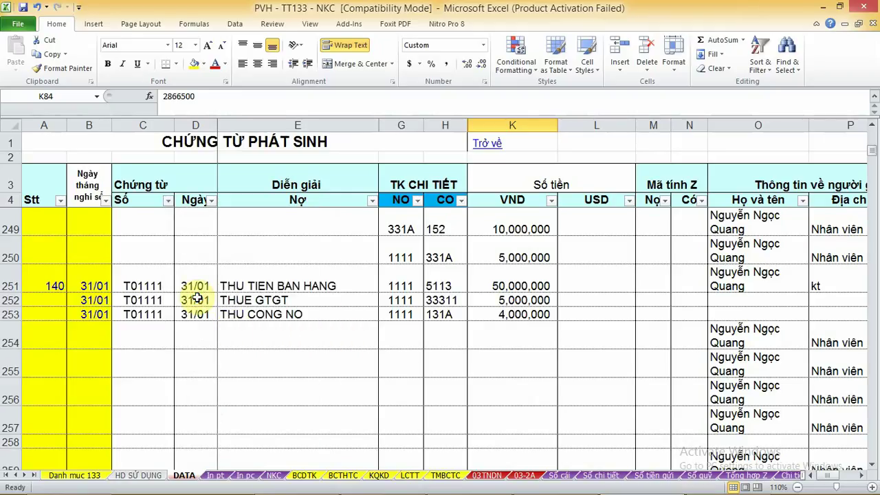
left_click(142, 202)
Step: Change the voucher number in C9 from XK01001 to NK01001
key("Down")
key("Down")
key("Down")
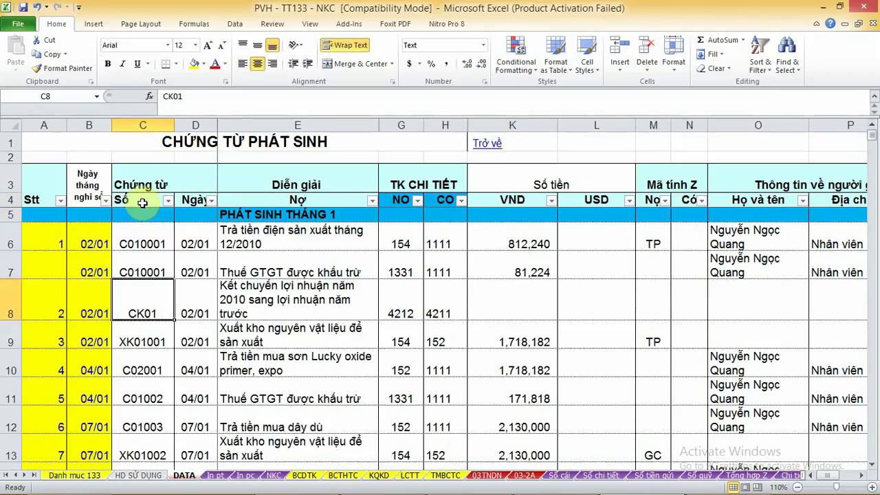
key("Down")
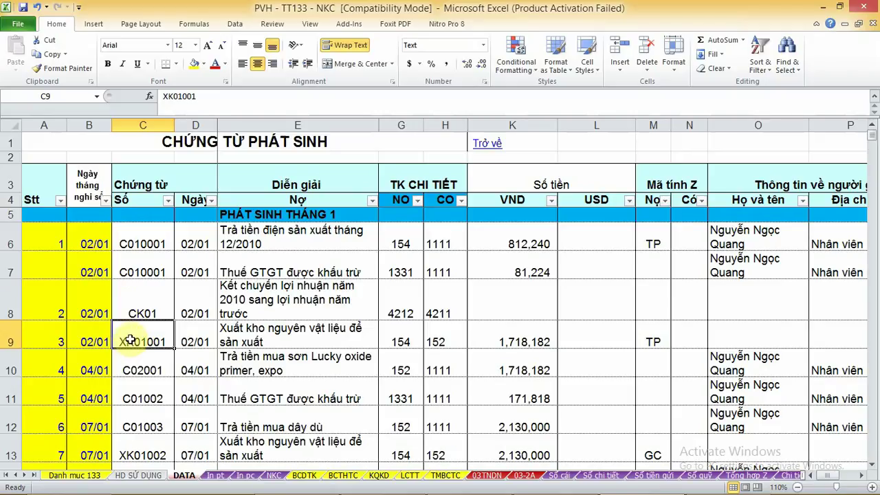
double_click(130, 340)
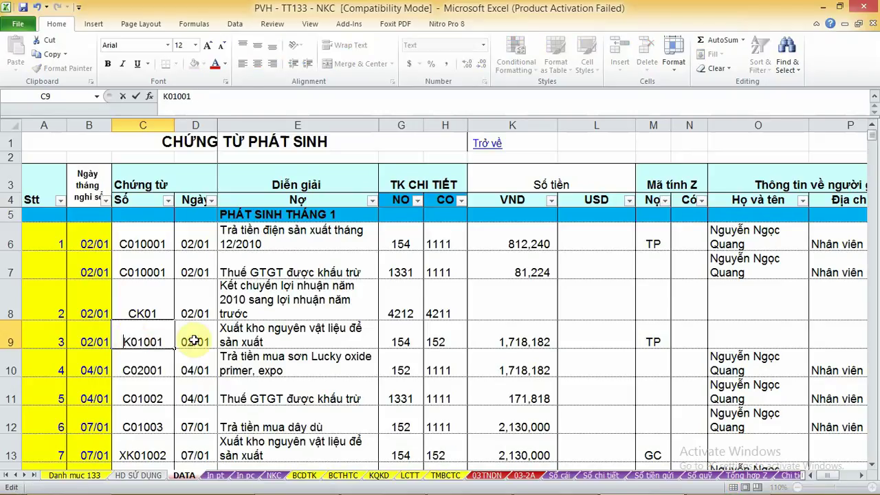
type("N")
left_click(157, 361)
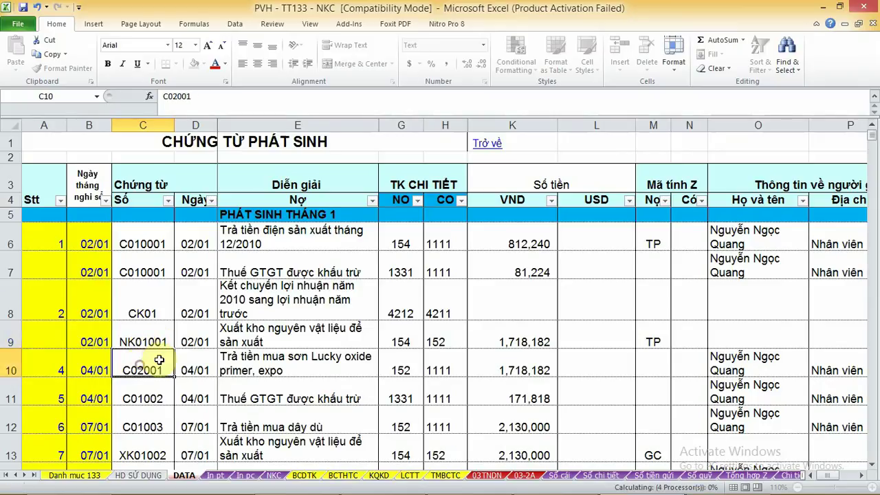
left_click(147, 335)
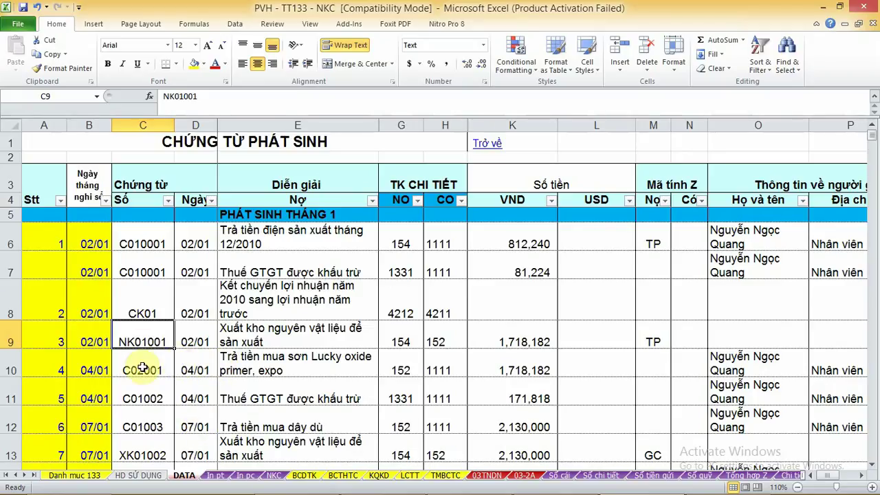
key("Right")
key("Right")
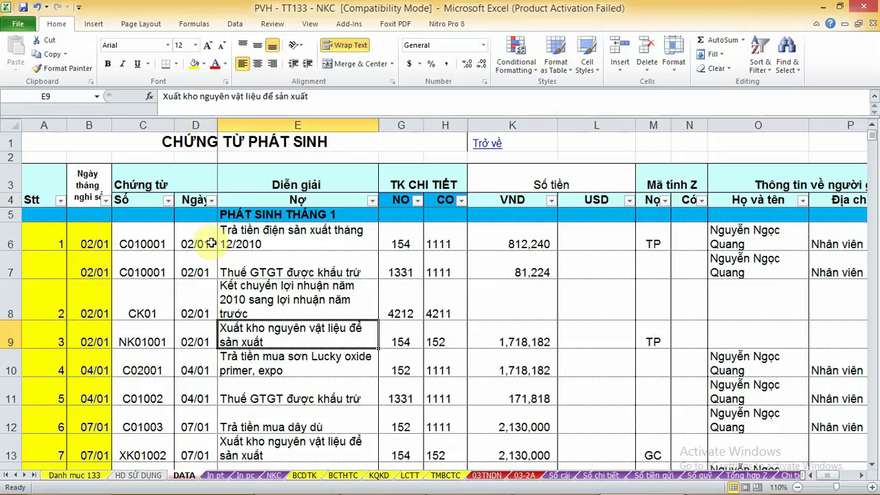
Step: Check the month 1 voucher dates in D6–D11, such as 02/01/2011 and 04/01/2011
left_click(204, 241)
left_click(200, 362)
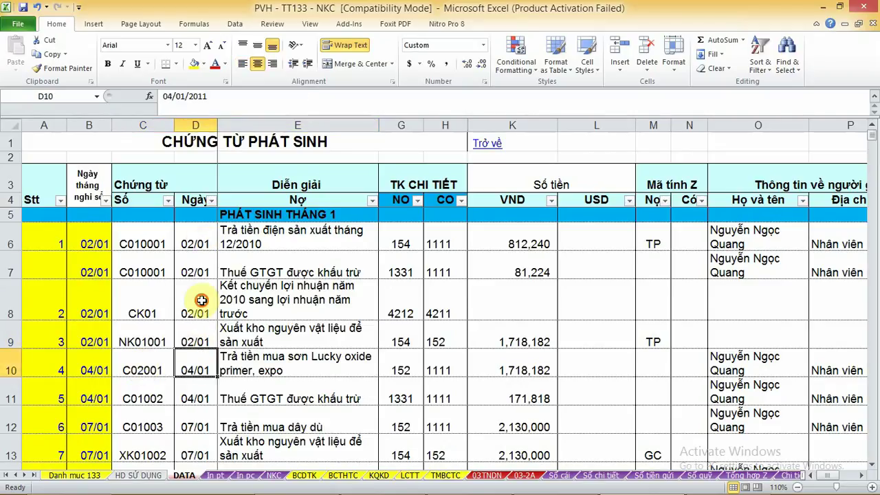
left_click(202, 295)
left_click(190, 330)
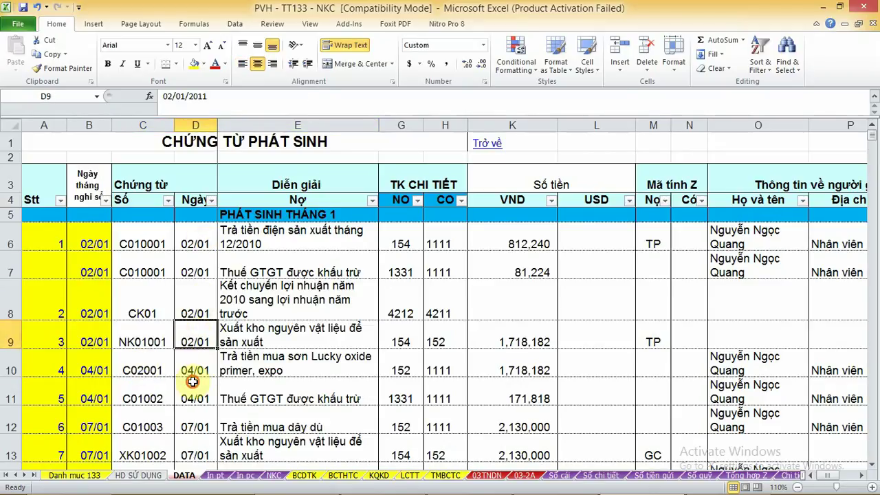
left_click(193, 381)
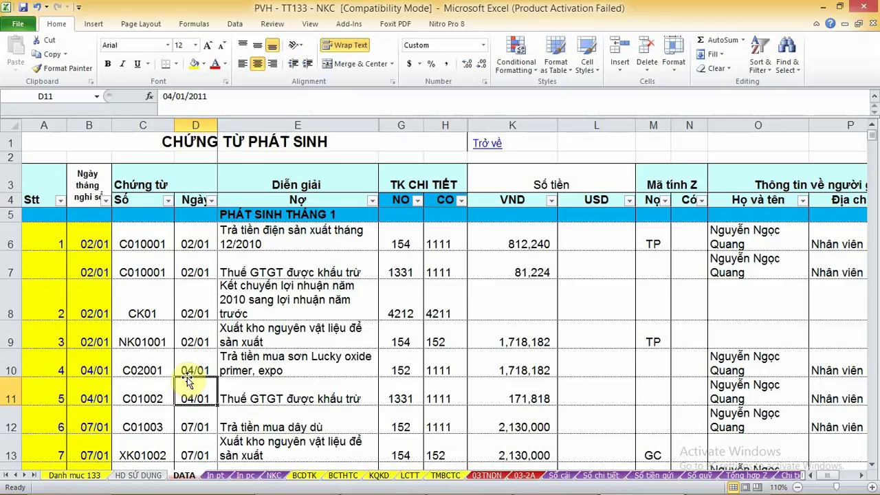
left_click(197, 336)
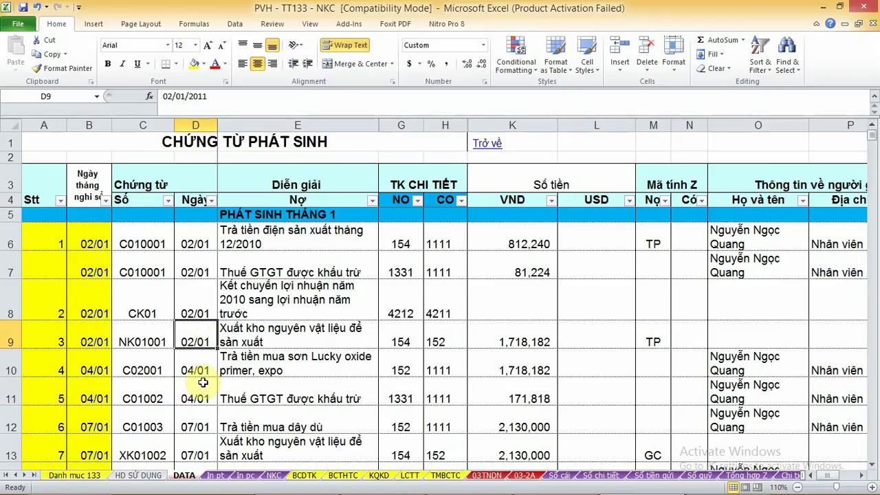
key("Right")
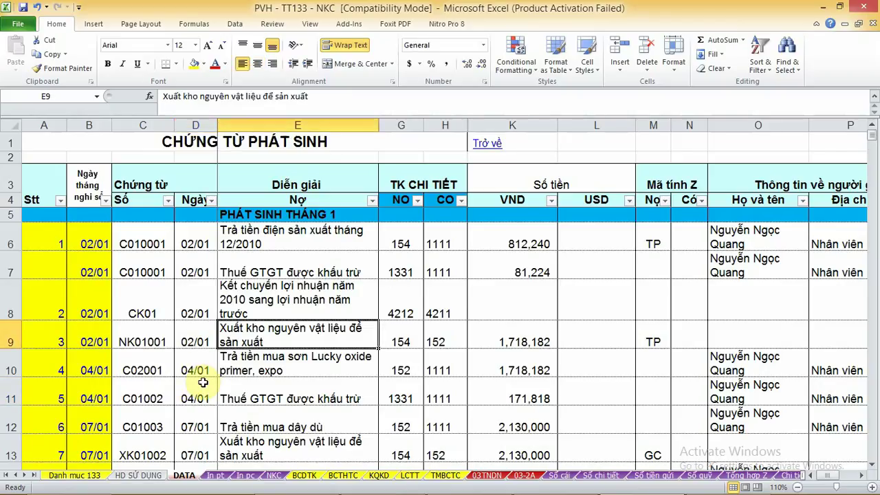
left_click(298, 211)
left_click(296, 200)
key("Down")
key("Down")
key("Down")
key("Down")
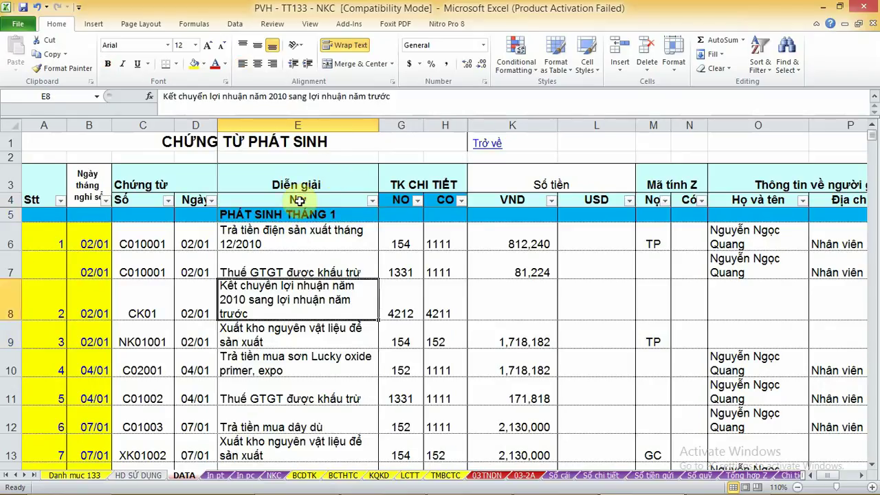
left_click_drag(365, 125, 392, 121)
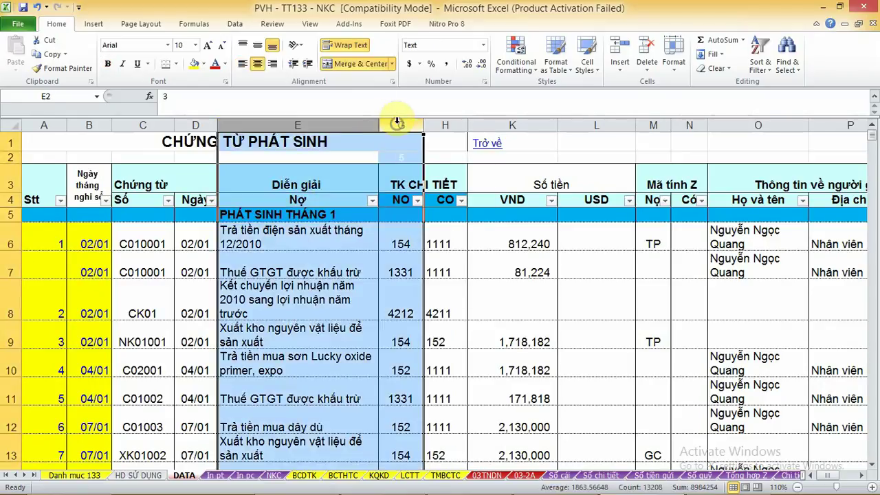
right_click(393, 121)
left_click(417, 297)
left_click(316, 300)
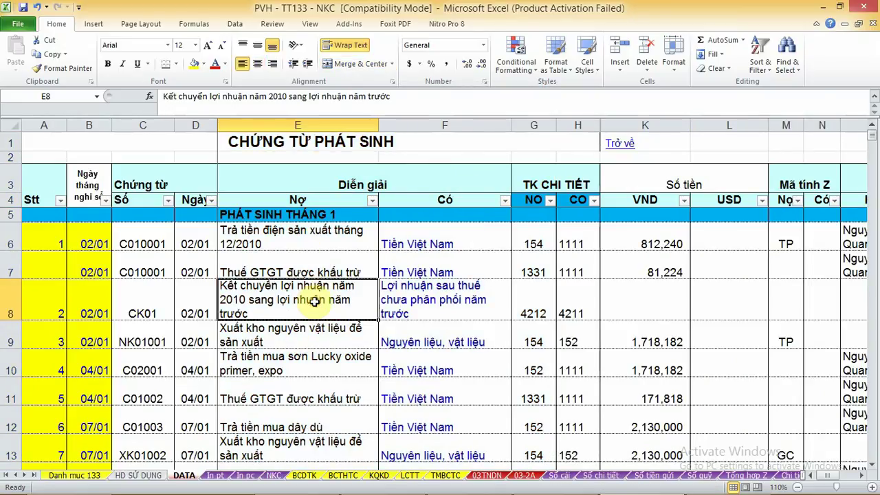
left_click(462, 125)
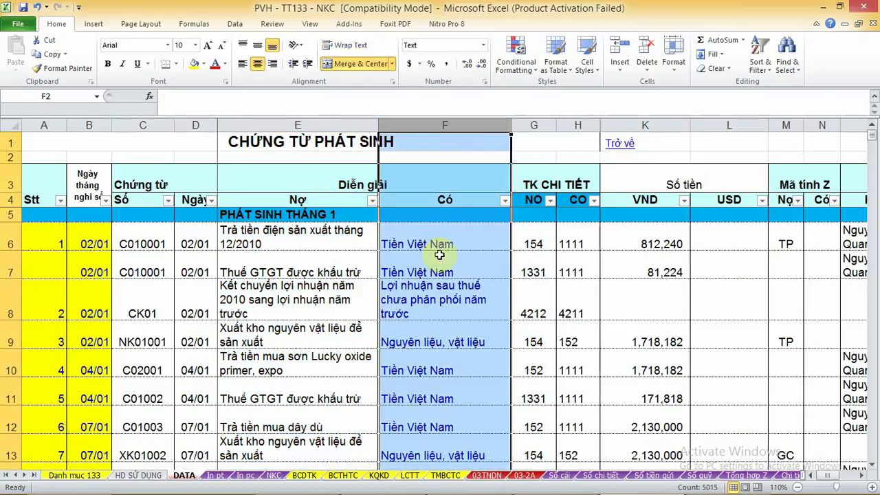
left_click(337, 187)
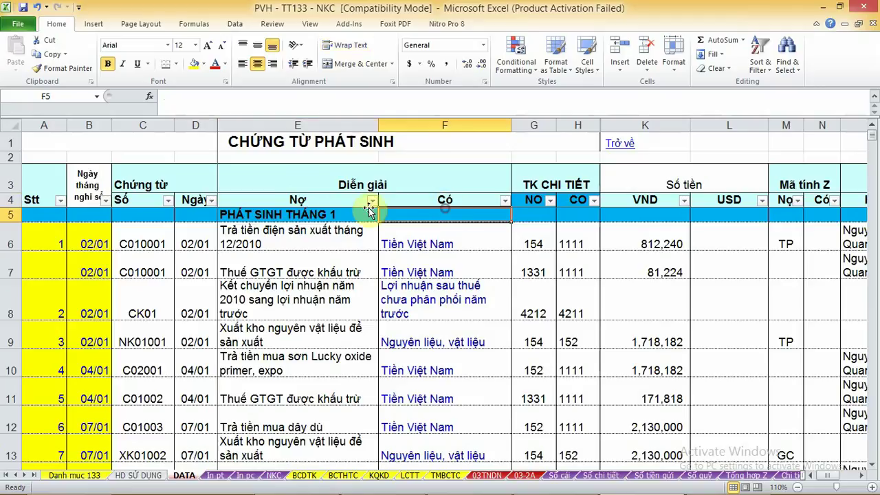
left_click(452, 205)
left_click(444, 126)
left_click(441, 310)
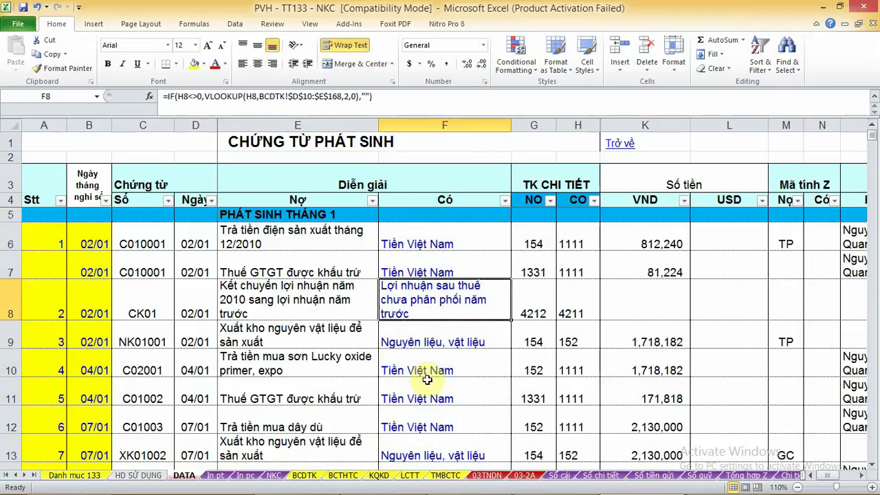
left_click(480, 242)
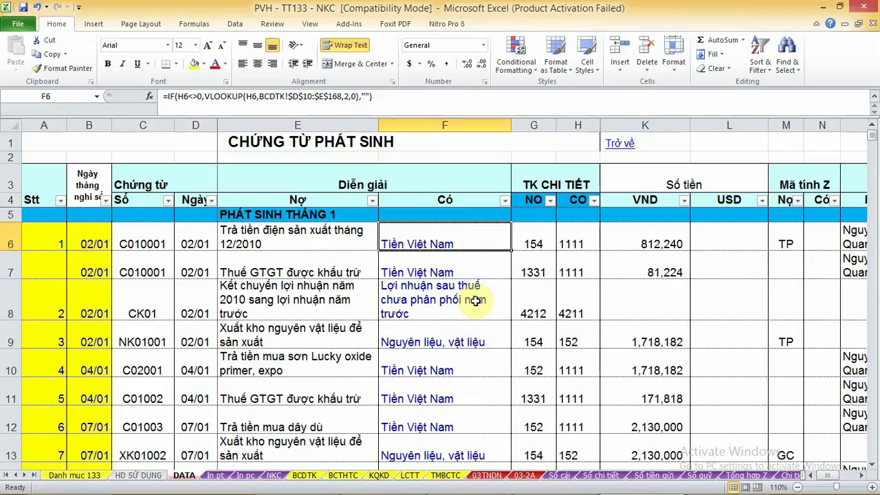
left_click(475, 300)
left_click(458, 365)
left_click(439, 274)
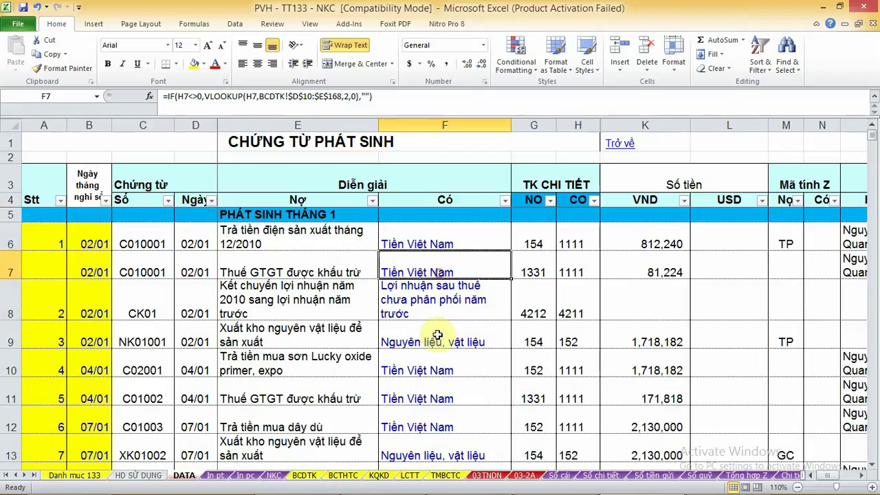
left_click(438, 335)
left_click(444, 227)
left_click(444, 124)
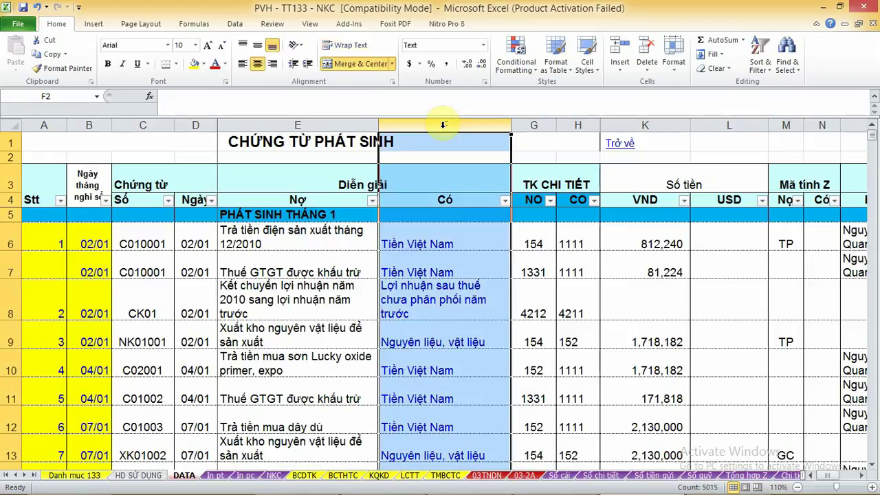
right_click(443, 125)
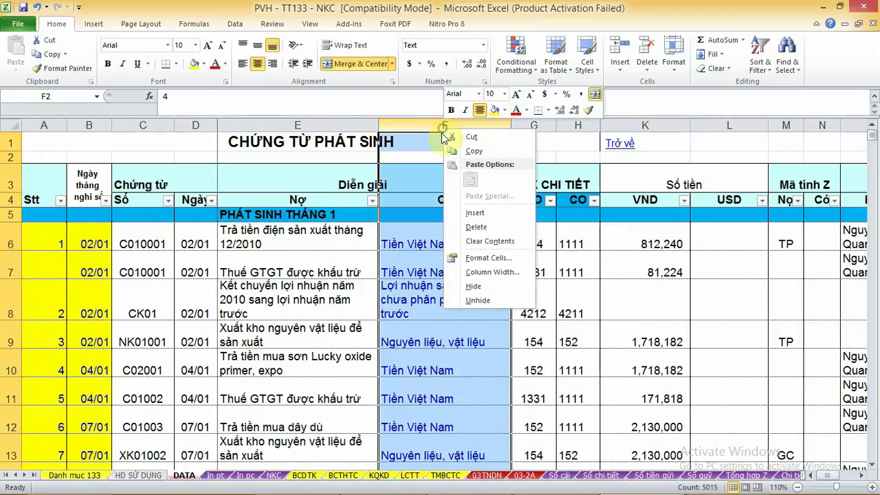
left_click(464, 286)
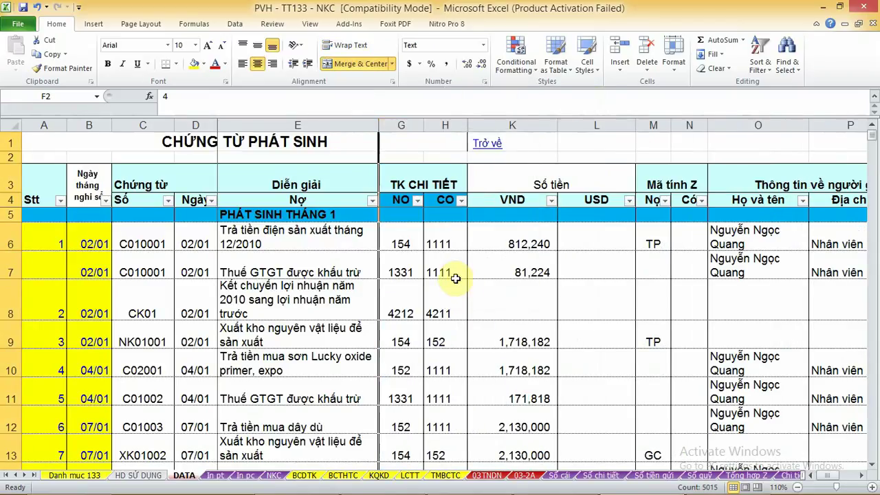
left_click(404, 125)
left_click(447, 125)
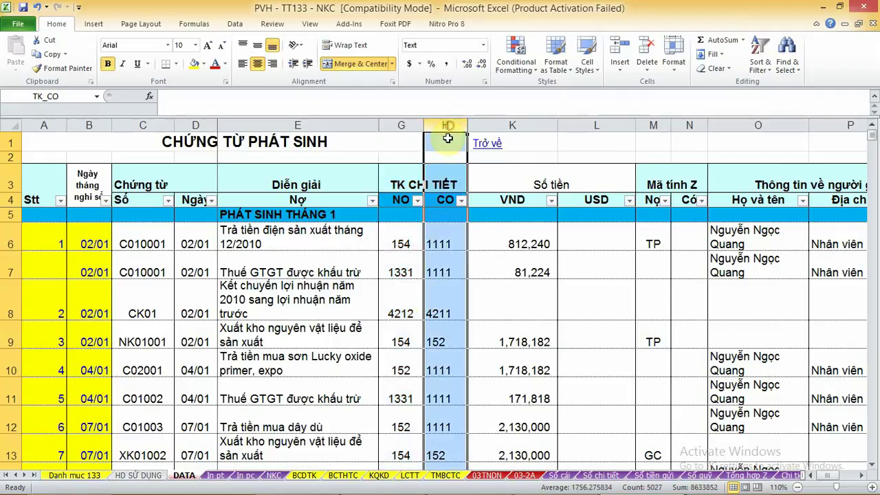
left_click(403, 311)
left_click(407, 258)
left_click(437, 298)
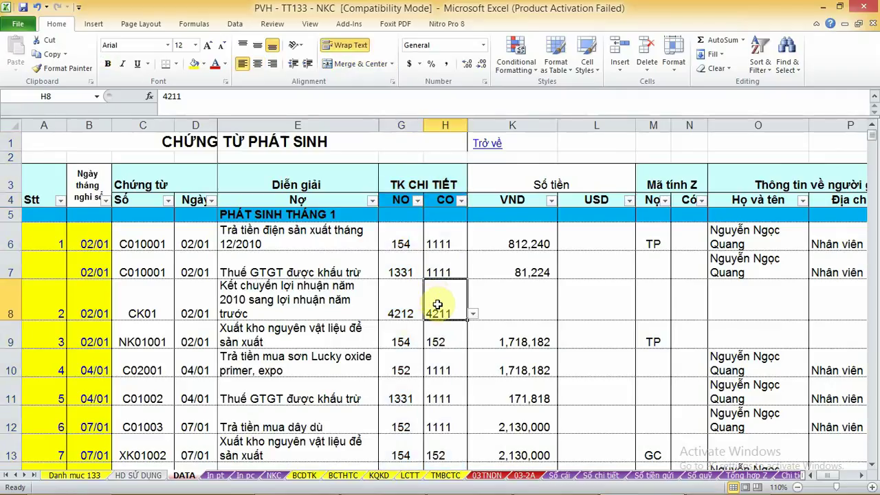
left_click(398, 340)
left_click(446, 306)
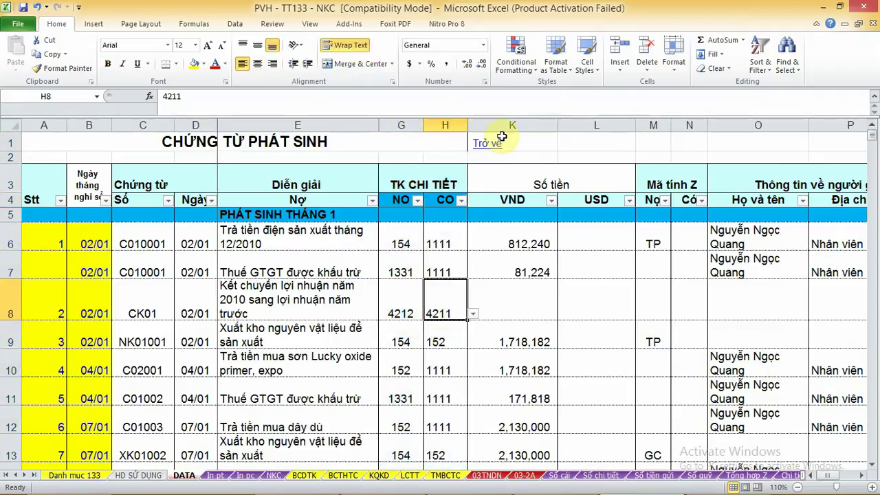
left_click_drag(445, 125, 512, 126)
right_click(480, 126)
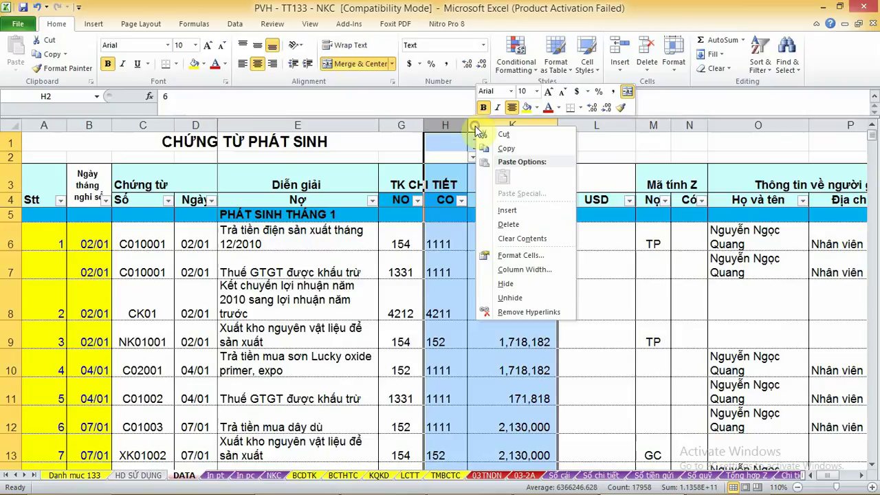
left_click(501, 298)
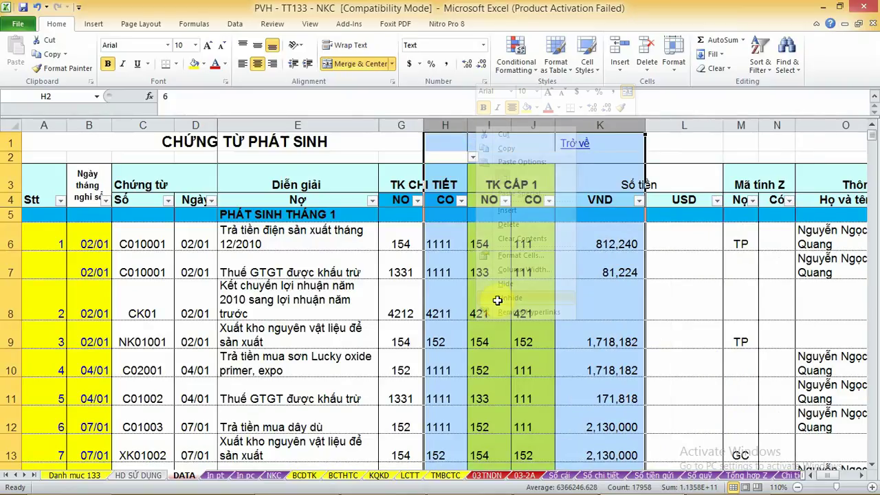
left_click(421, 326)
left_click(454, 308)
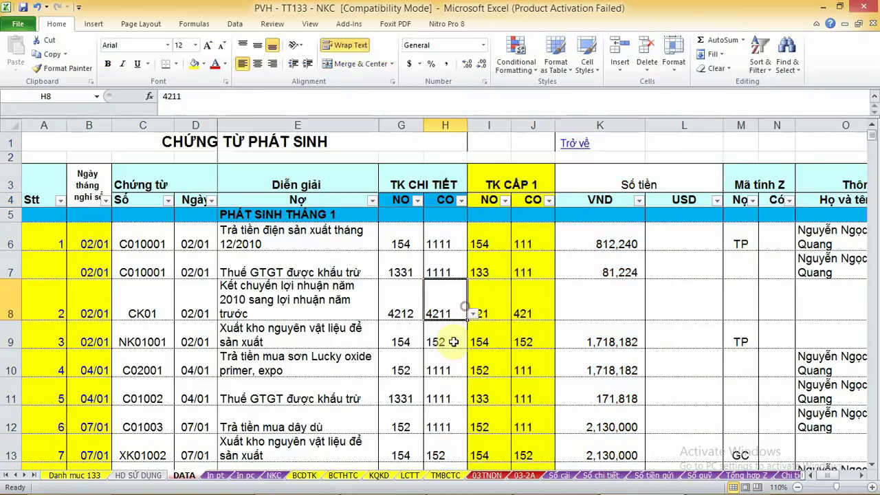
left_click(495, 127)
left_click(526, 125)
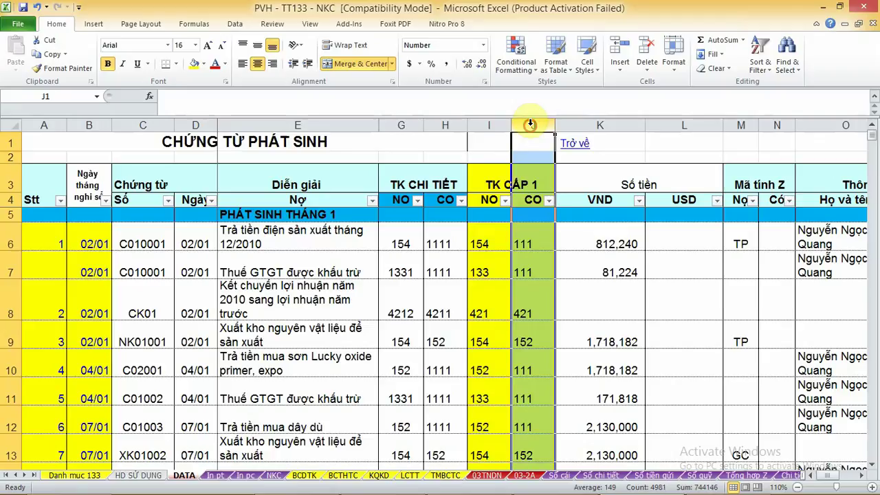
left_click(495, 304)
left_click(520, 314)
left_click(497, 306)
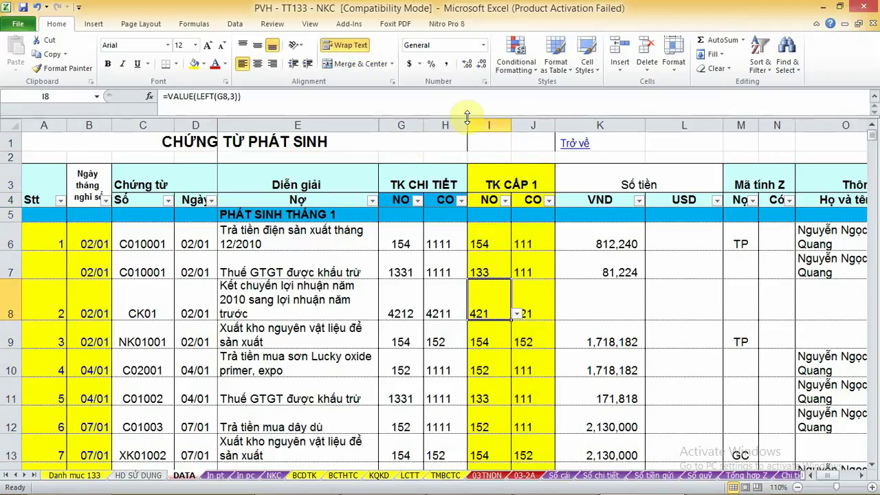
left_click(540, 303)
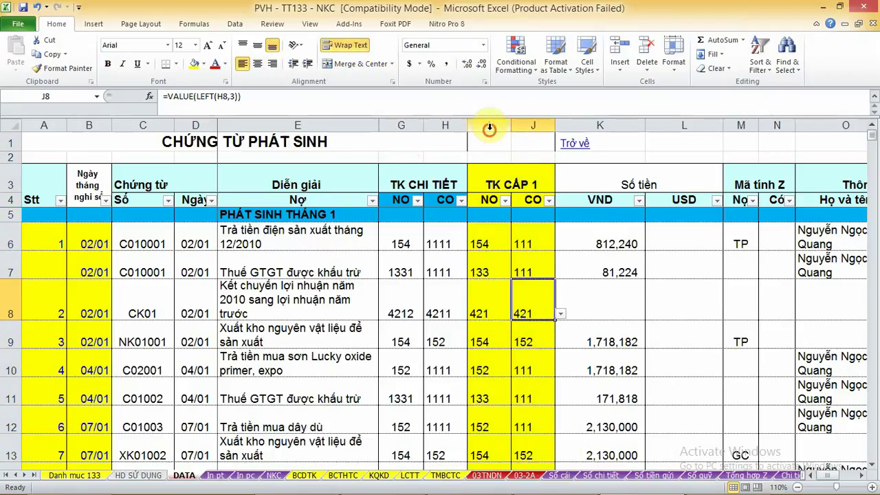
left_click_drag(487, 128, 524, 128)
left_click(513, 290)
left_click(501, 315)
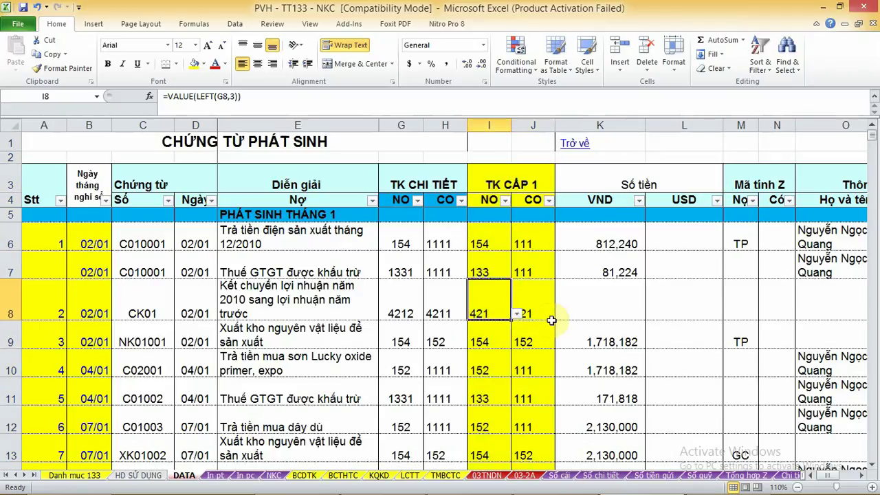
left_click(594, 120)
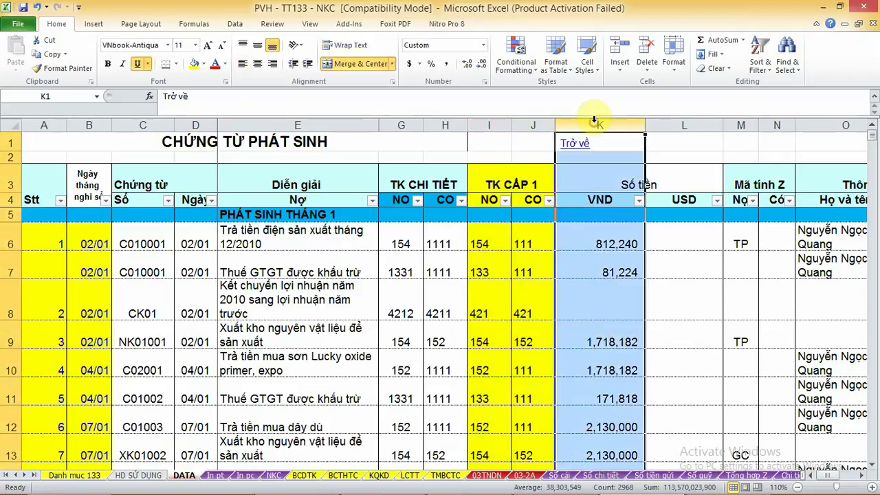
left_click(614, 344)
left_click(609, 361)
left_click(606, 302)
Step: Check the VND amount 81,224 and the empty USD cells for rows 6–9
left_click(604, 261)
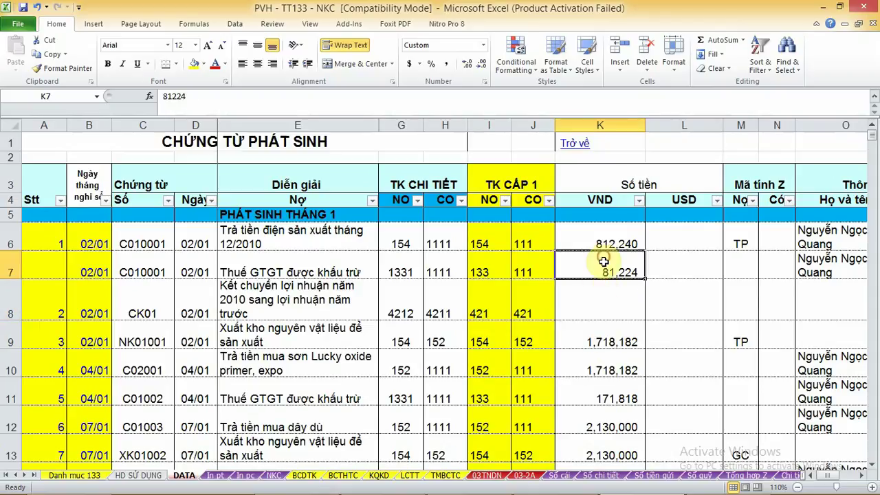
left_click(678, 273)
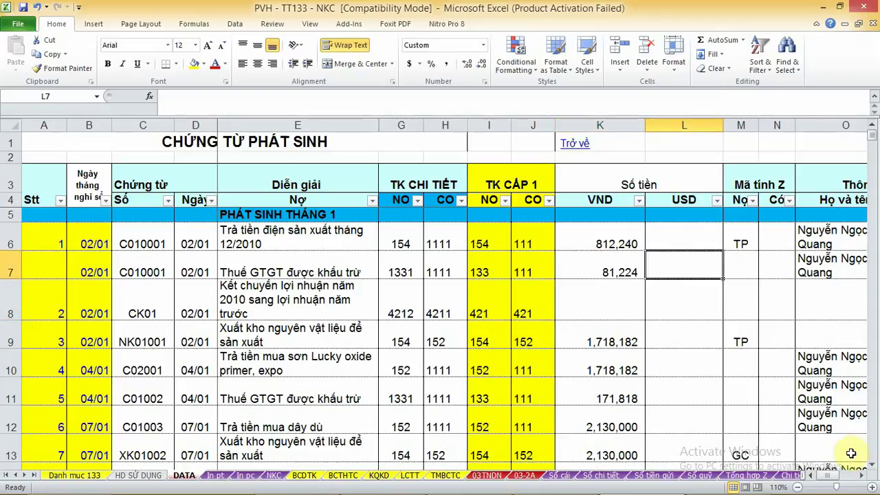
left_click(863, 475)
left_click(864, 475)
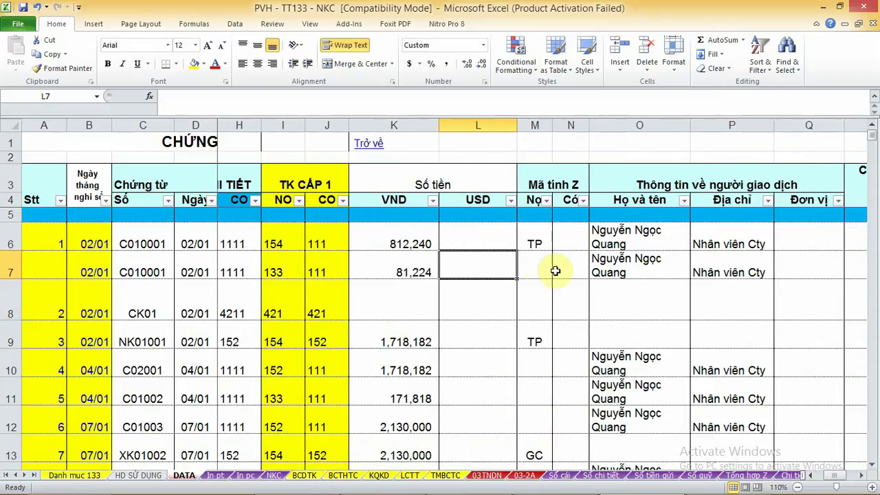
left_click(472, 294)
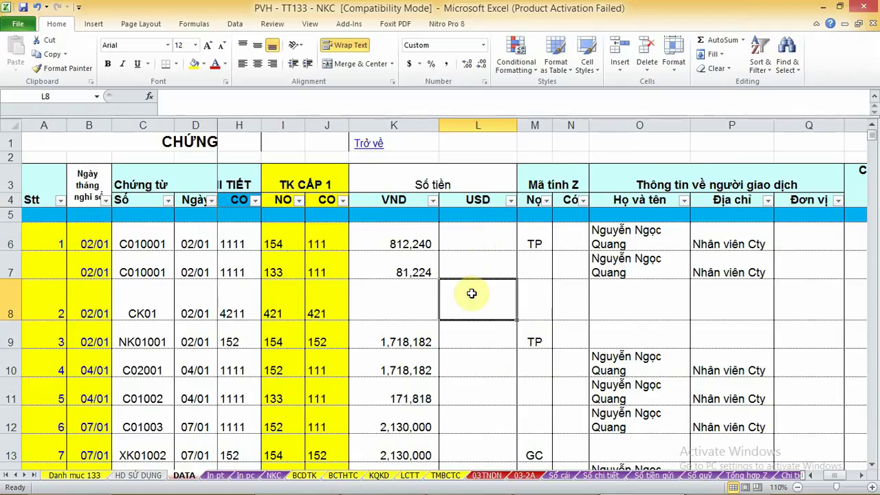
left_click(470, 231)
left_click(472, 283)
left_click(493, 262)
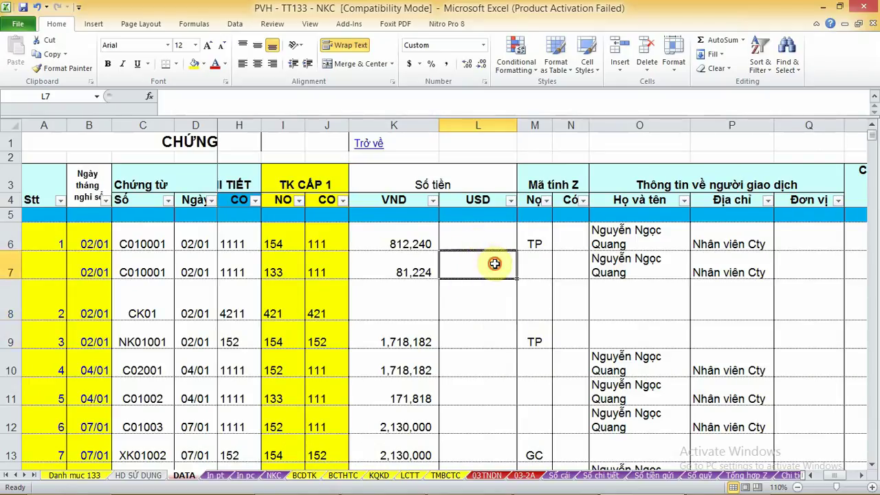
left_click(491, 237)
left_click(478, 260)
left_click(474, 331)
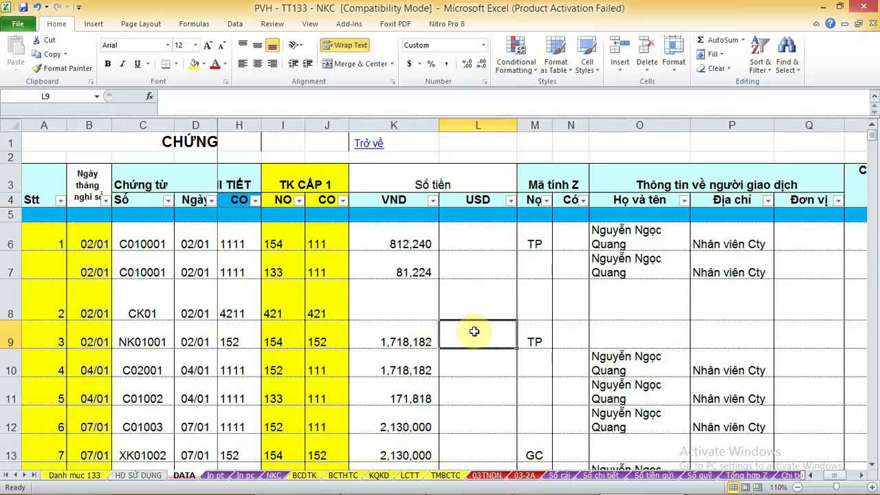
left_click(477, 233)
left_click(473, 267)
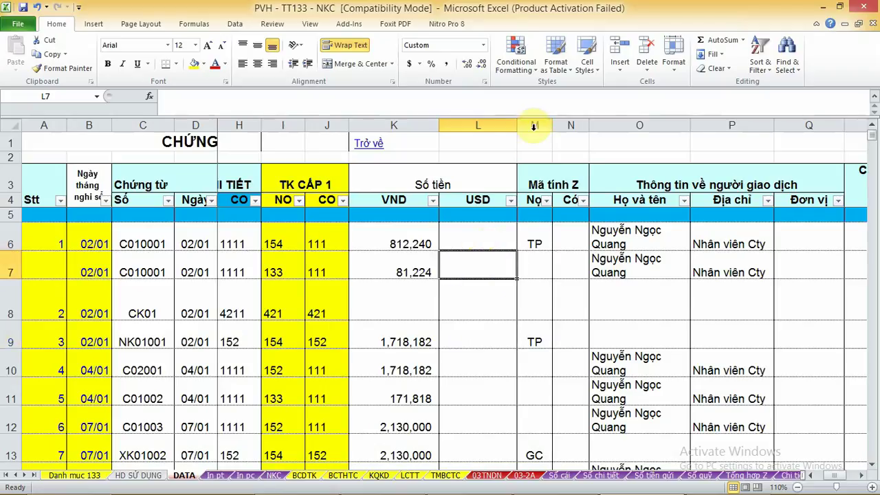
Step: Review the debit and credit Mã tính Z codes in rows 6–10, then go to Tổng hợp Z
left_click_drag(535, 125, 559, 124)
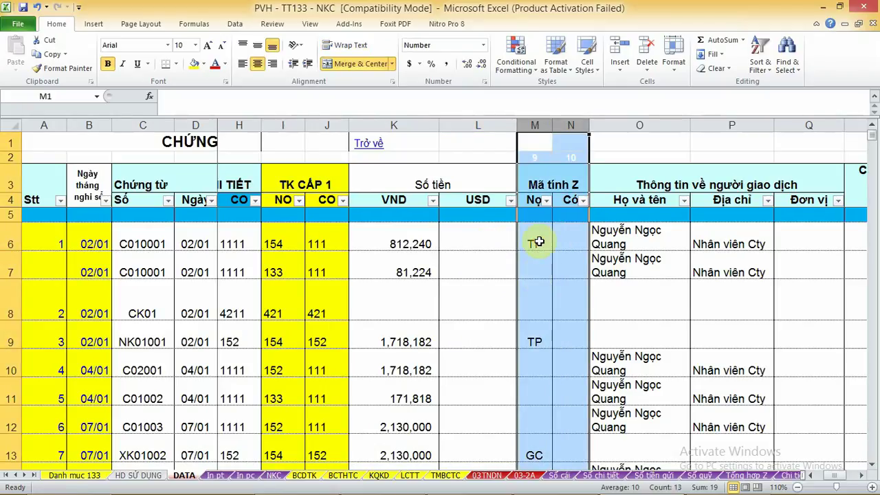
left_click(539, 242)
left_click(570, 246)
left_click(548, 285)
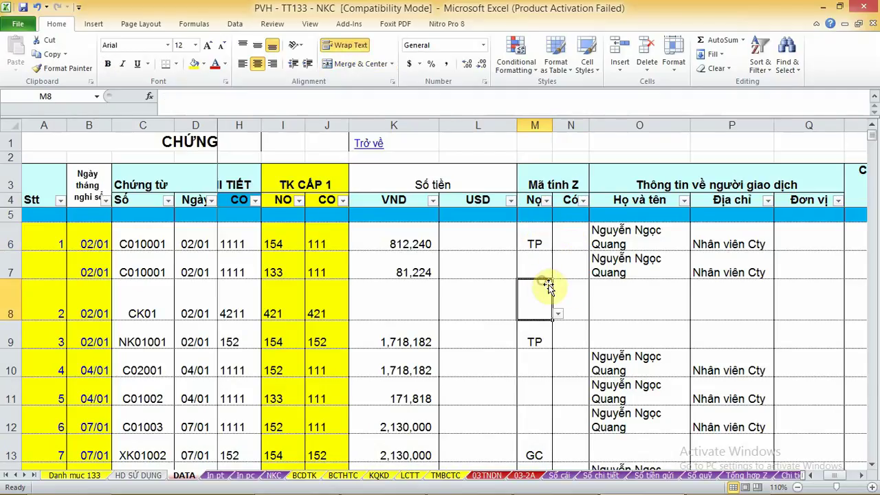
left_click(539, 261)
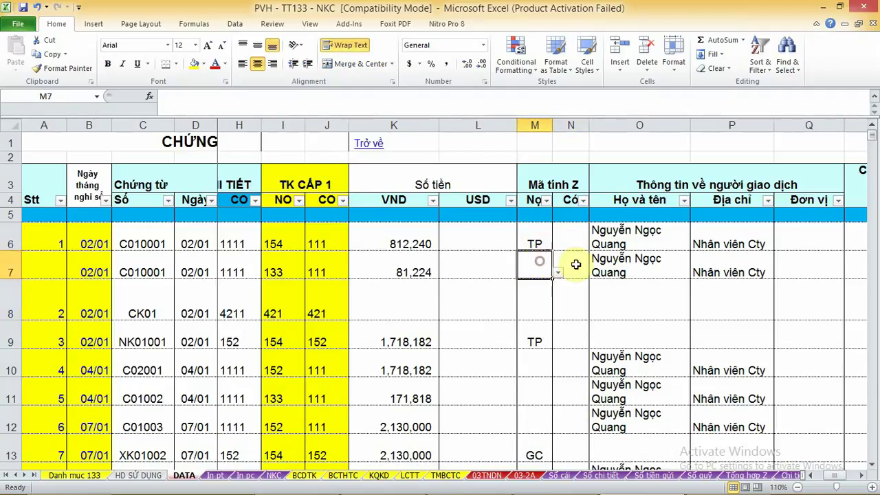
left_click(575, 260)
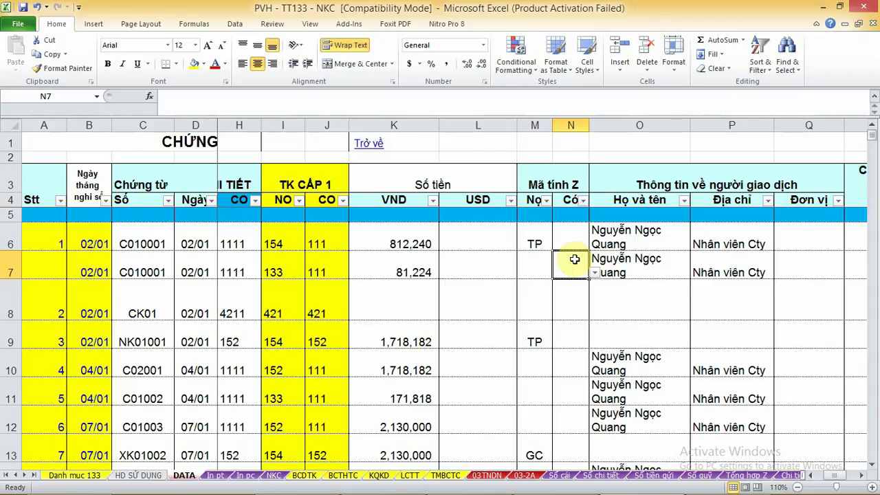
left_click(566, 236)
left_click(540, 249)
left_click(560, 269)
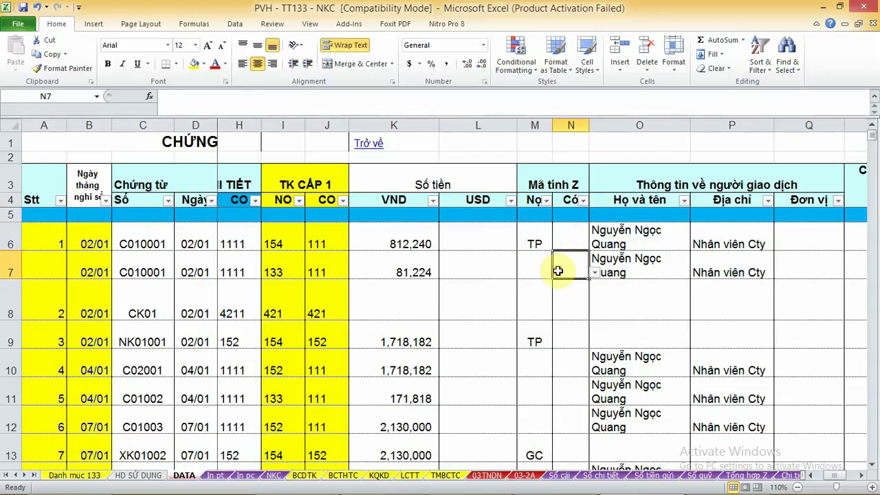
left_click(559, 313)
left_click(549, 337)
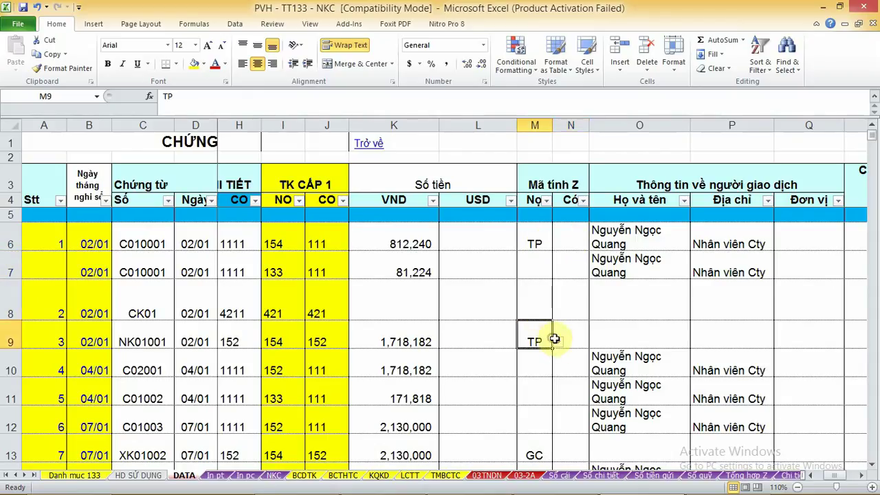
left_click(570, 309)
left_click(538, 353)
left_click(556, 359)
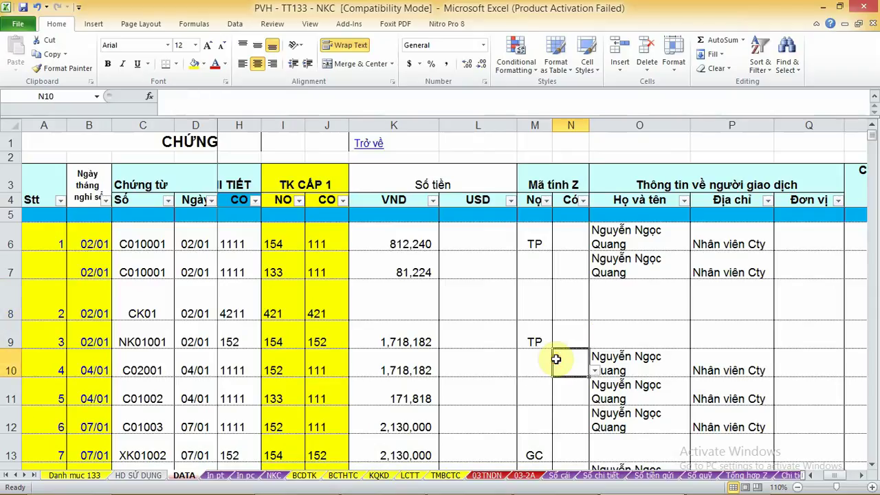
left_click(535, 359)
left_click(530, 330)
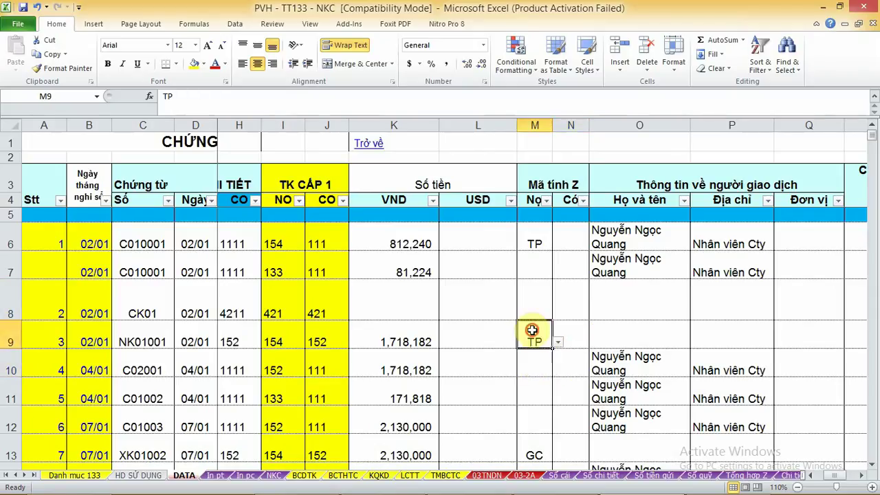
left_click(565, 329)
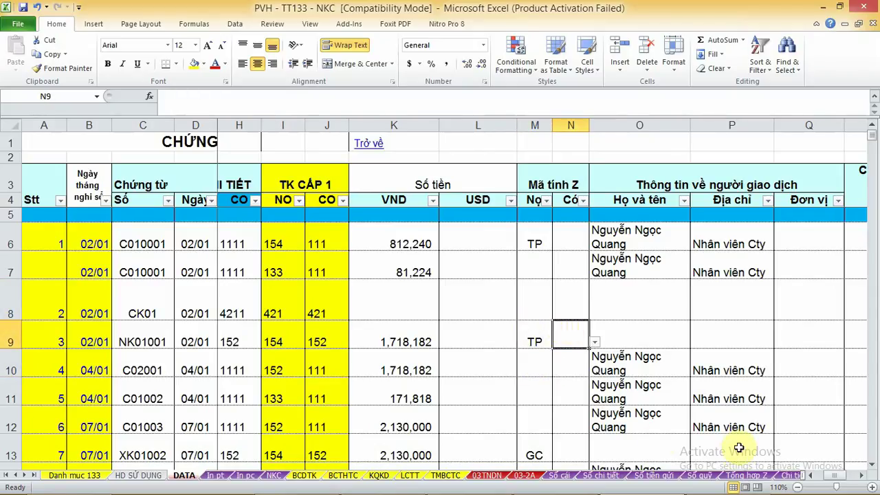
left_click(746, 475)
left_click(313, 231)
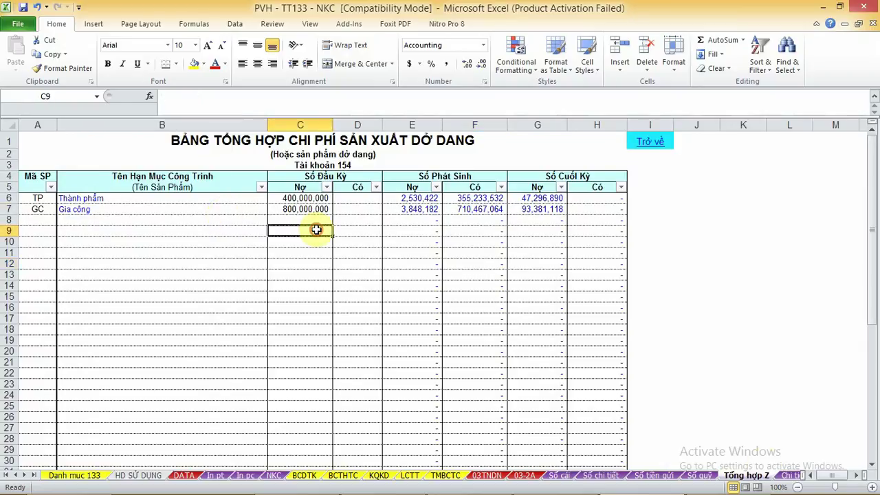
left_click(784, 475)
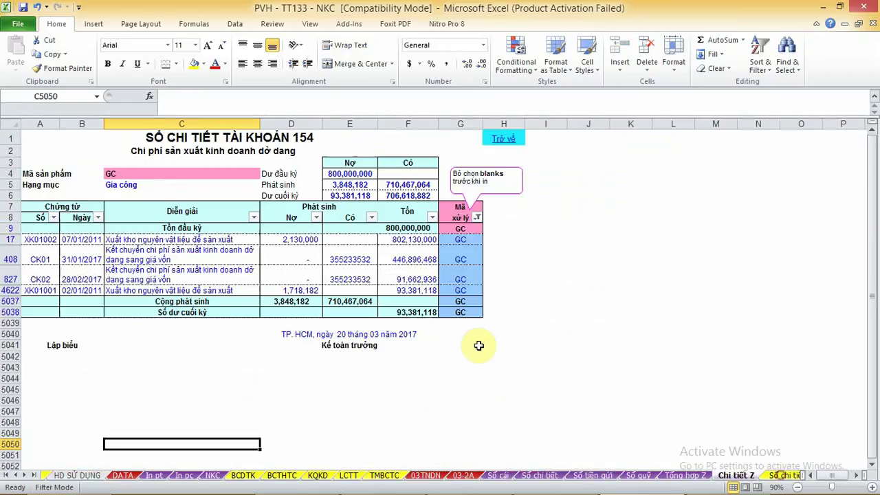
left_click(204, 239)
left_click(204, 260)
left_click(65, 259)
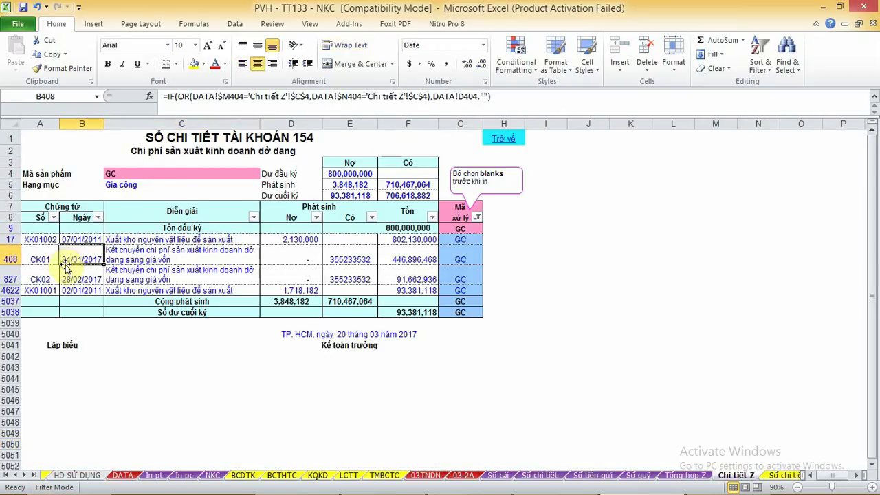
left_click(151, 256)
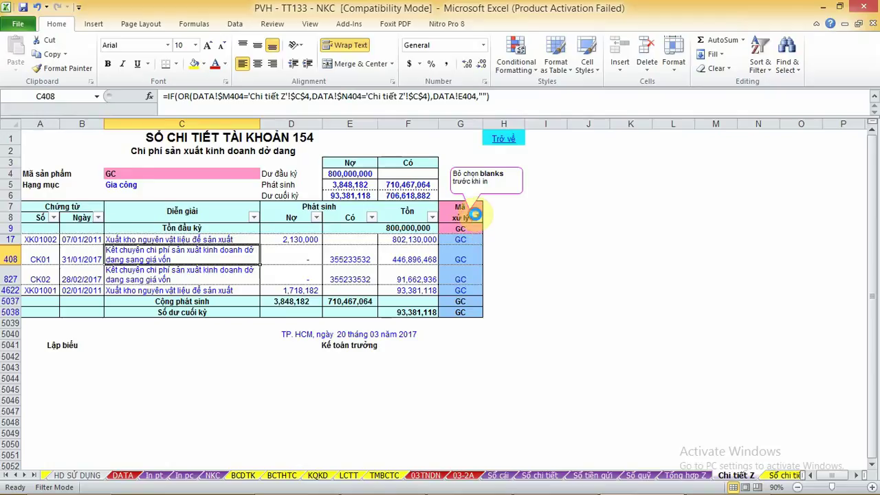
left_click(477, 217)
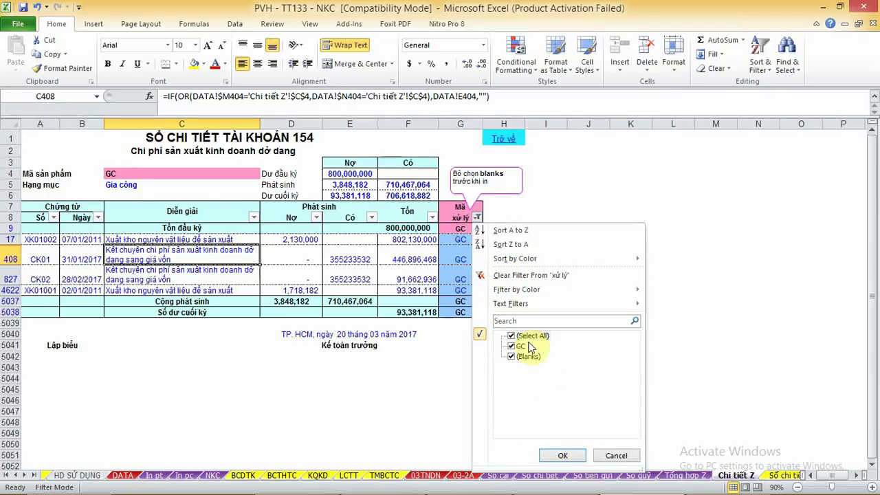
left_click(602, 455)
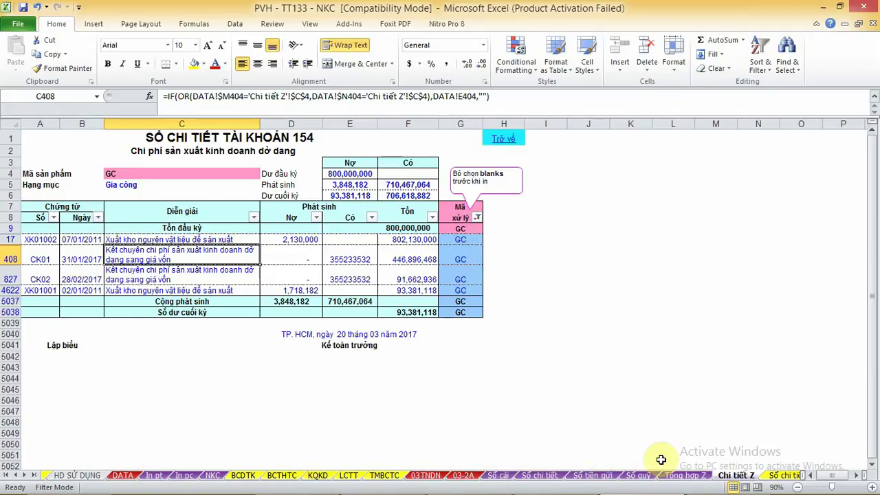
left_click(694, 475)
left_click(23, 198)
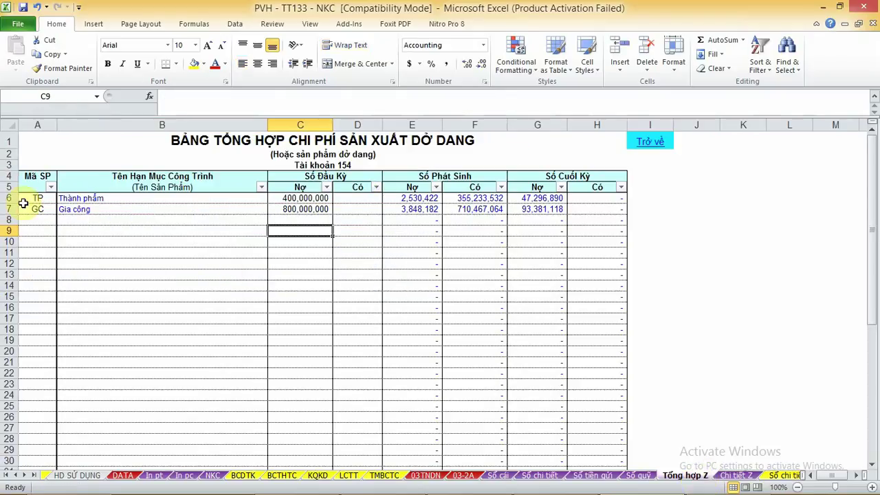
Step: Enter product code Ctla in A8 and begin typing the project name 'Cong t' in B8
left_click(127, 207)
left_click(107, 231)
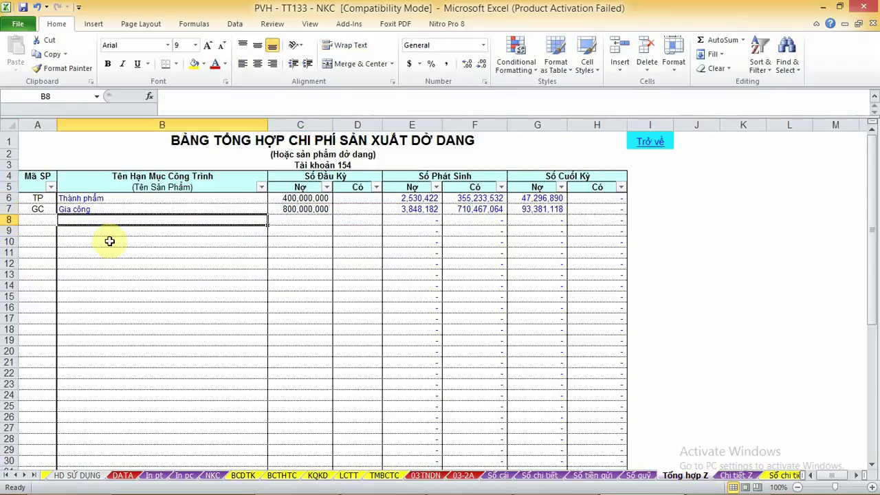
left_click(38, 219)
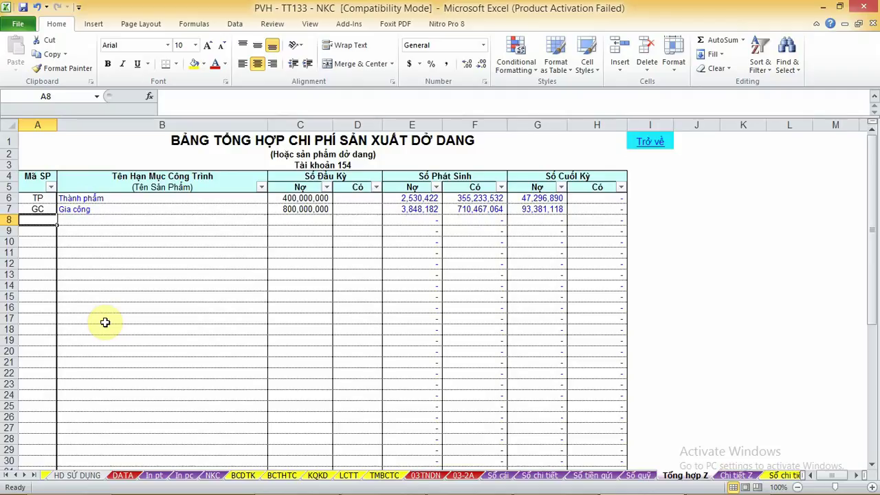
type("CTla")
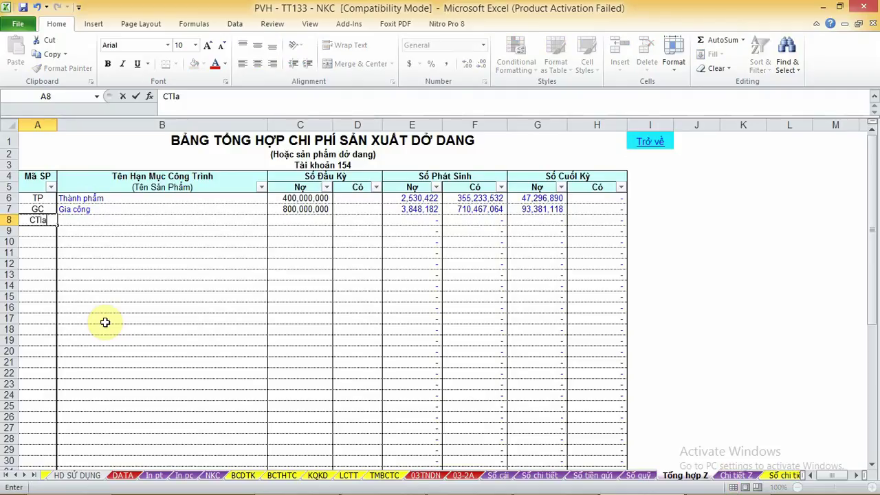
key("Tab")
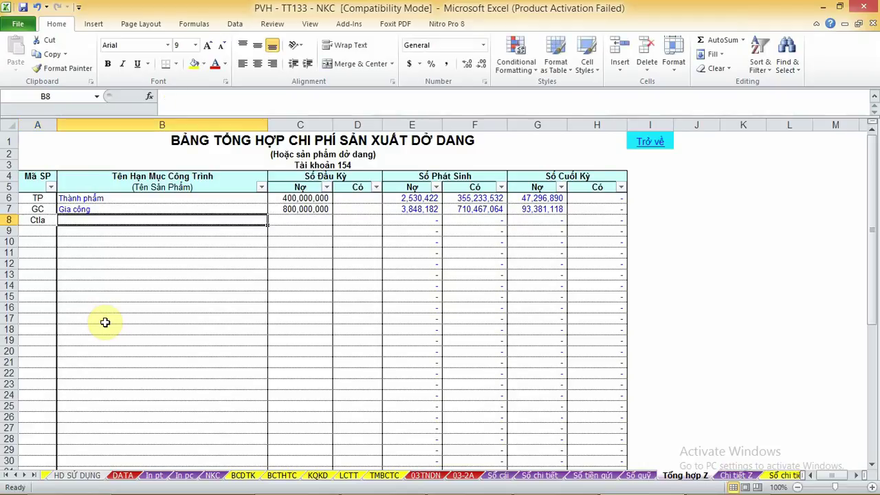
type("Co")
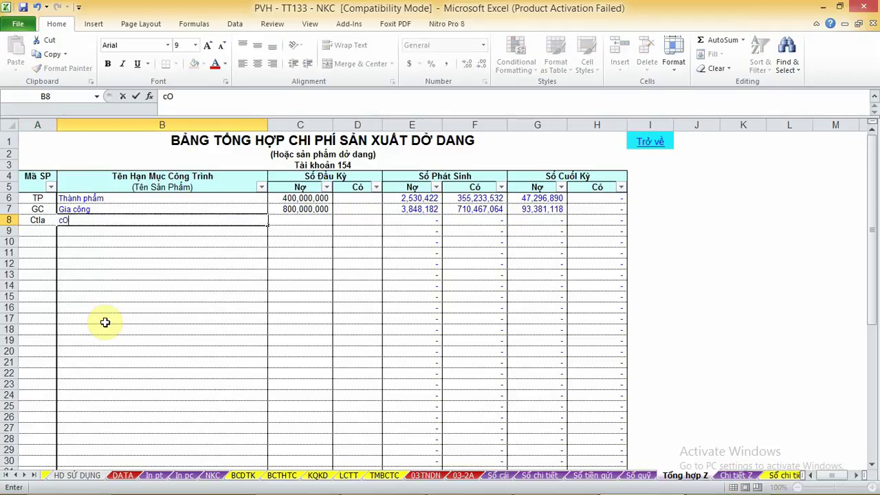
type("ng trinh nha oowr")
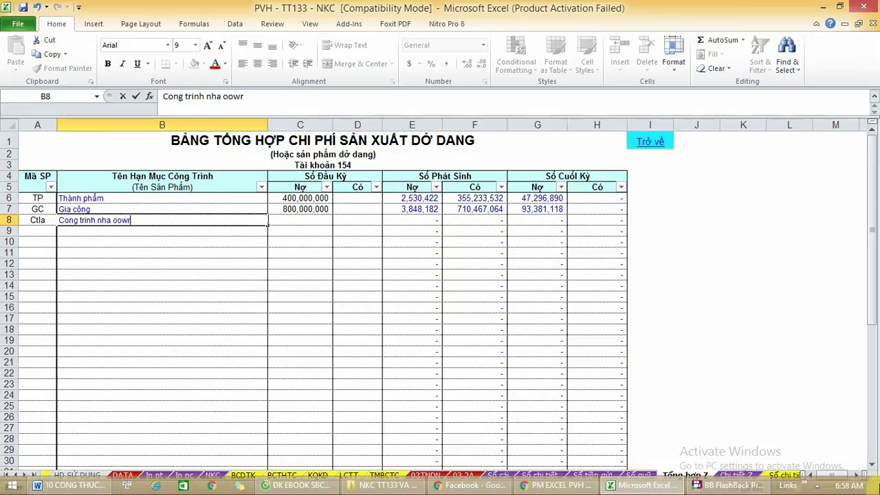
left_click(819, 490)
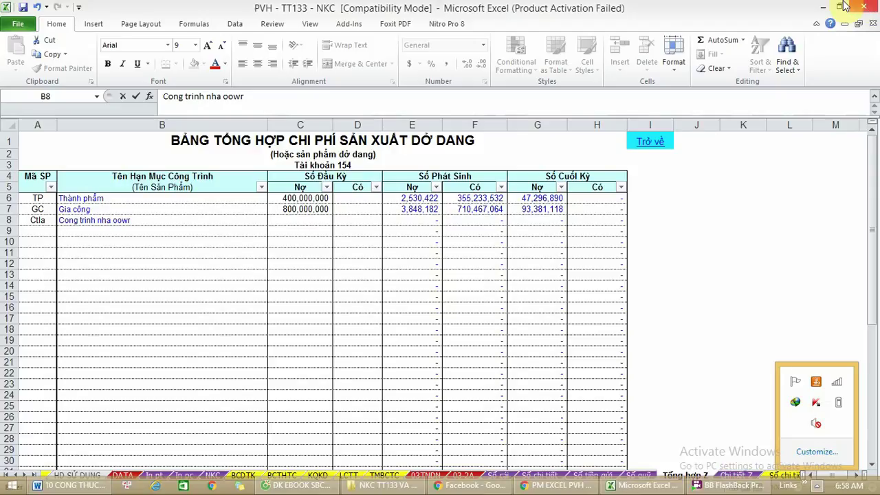
Step: Launch UniKeyNT from the desktop, confirm its tray icon, and return to the TT133 workbook
left_click(823, 7)
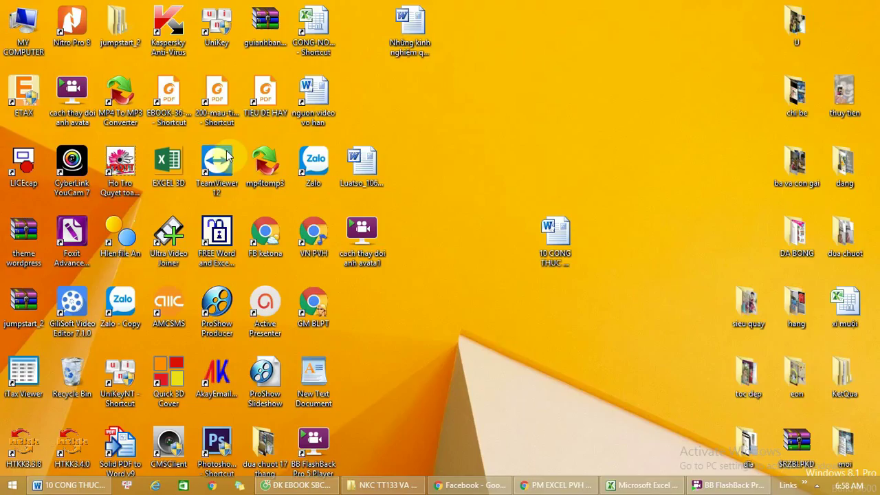
double_click(124, 378)
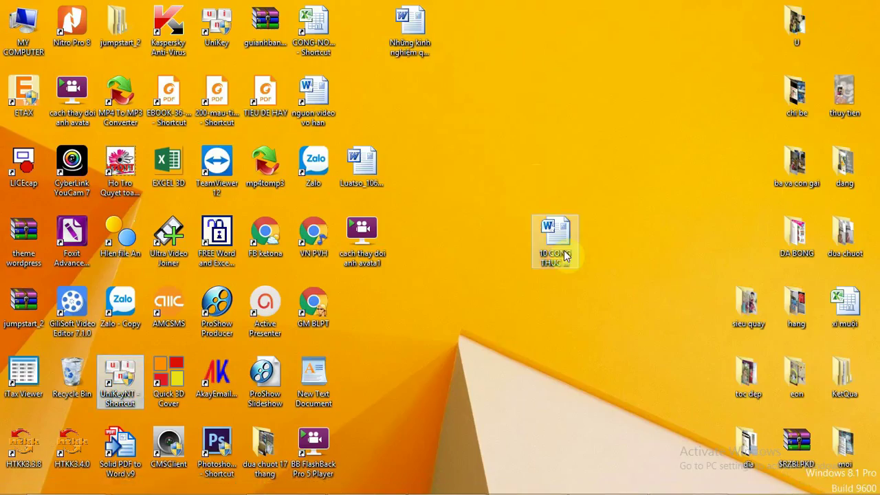
mouse_move(715, 491)
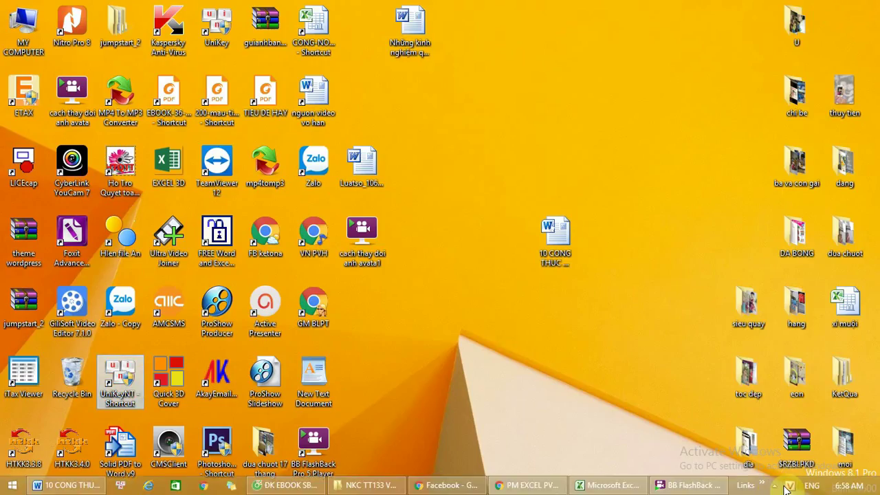
left_click(781, 486)
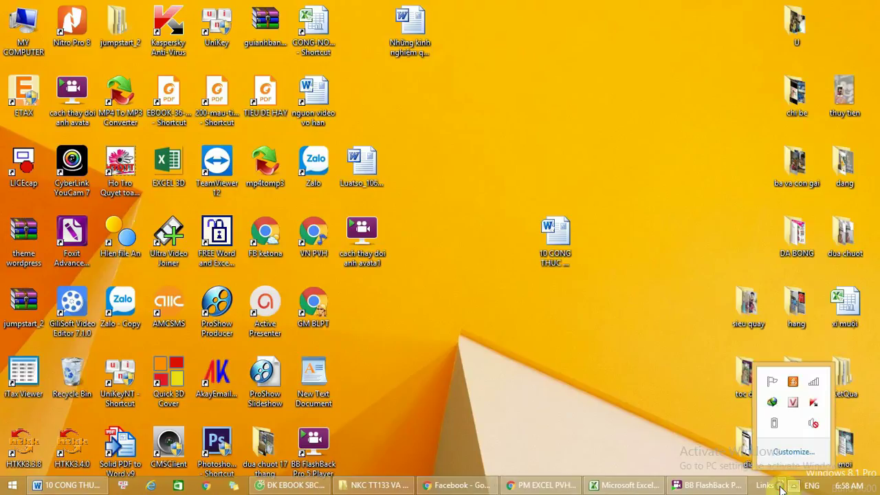
left_click(608, 486)
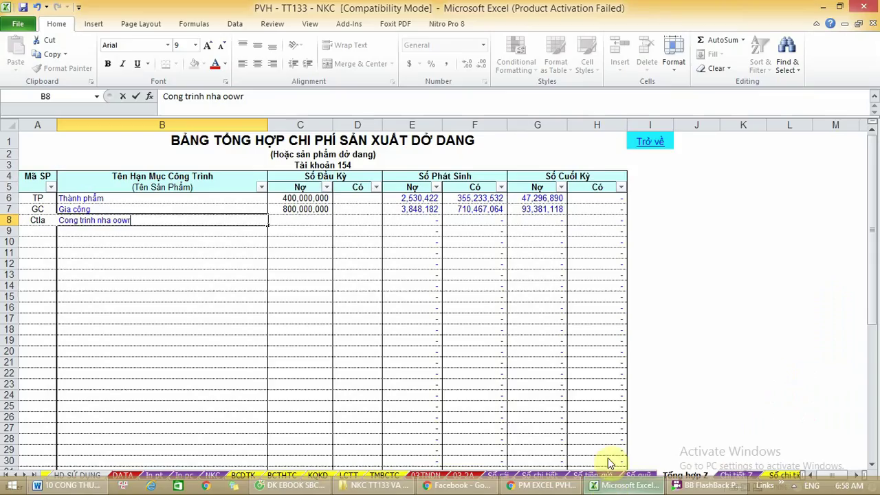
Step: Enter code CTLA in A8 and 'CÔNG TRÌNH NHÀ ƠTLONG AN' in B8, then return to DATA
left_click(203, 295)
left_click(32, 223)
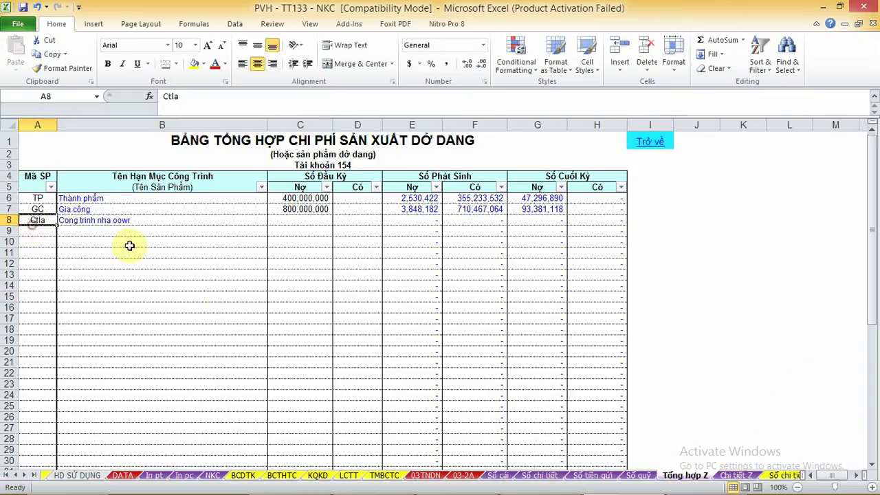
type("CTLA")
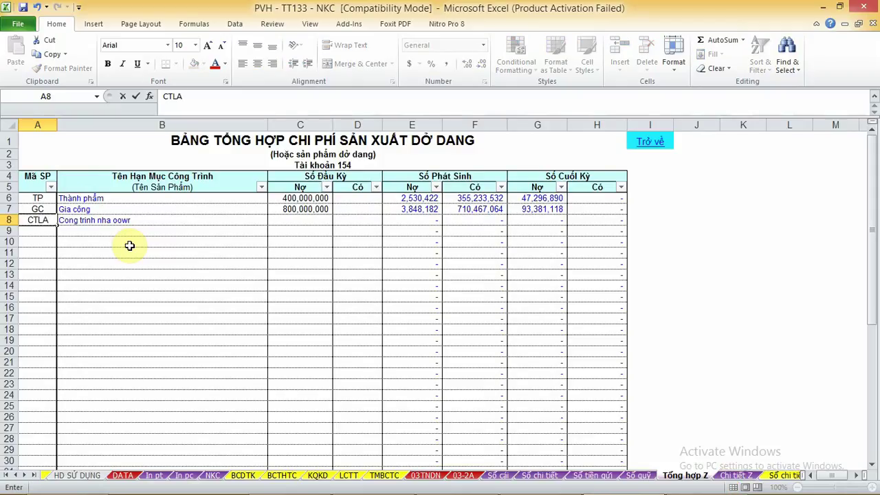
key("Tab")
type("C")
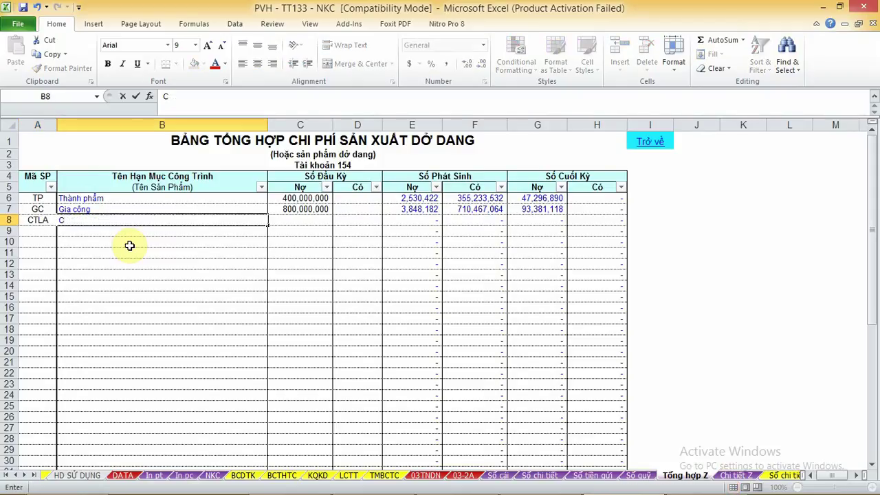
type("ÔNG TRIN")
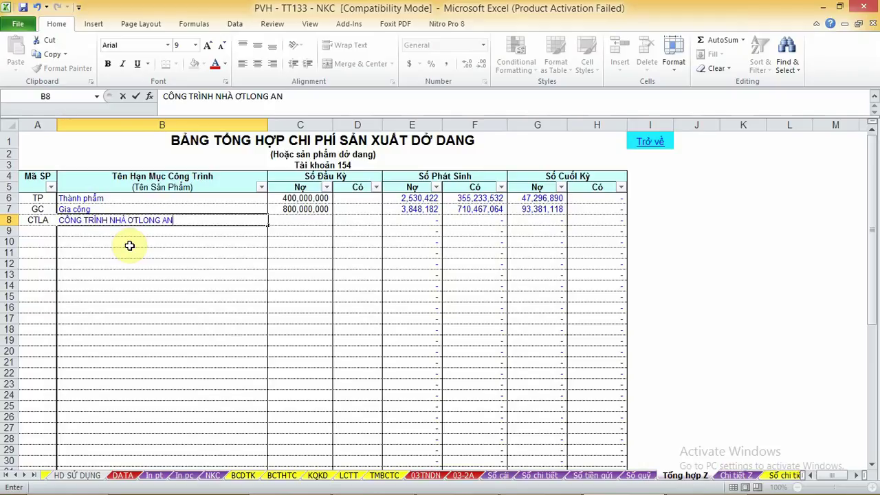
key("Return")
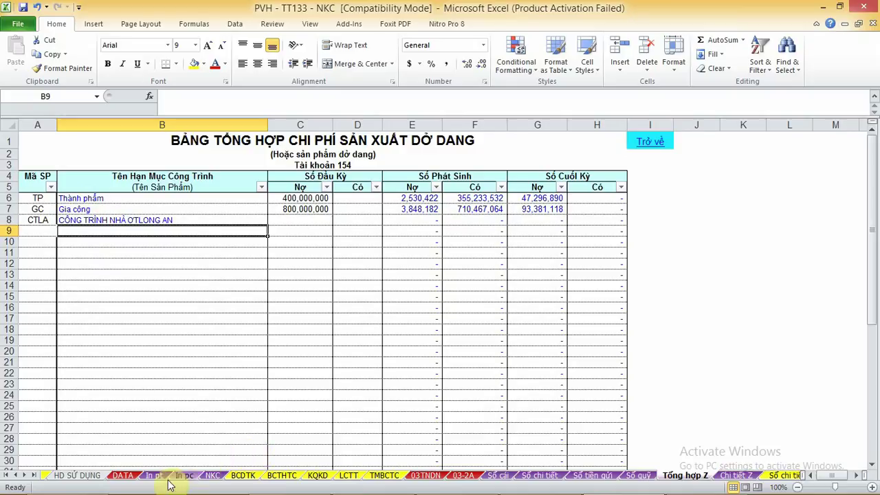
left_click(122, 475)
Step: Enter Có code CTNLA in N8 for the CK01 entry and widen column N to fit
left_click(536, 292)
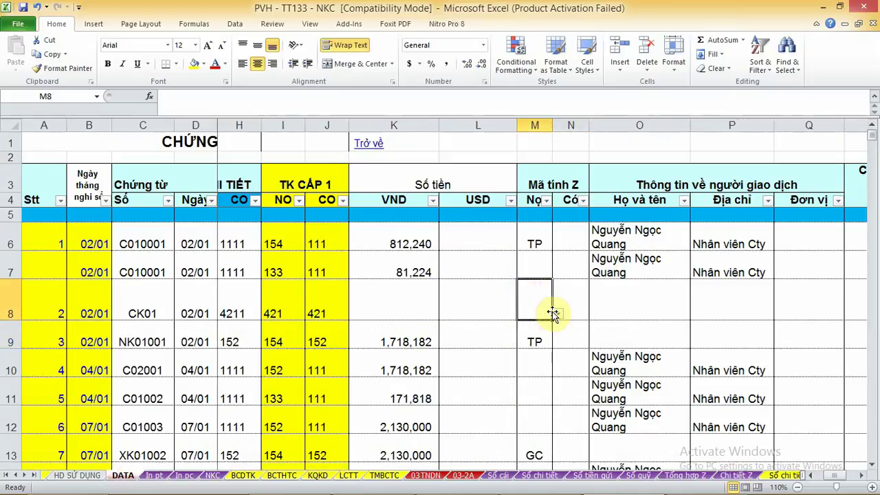
left_click(541, 238)
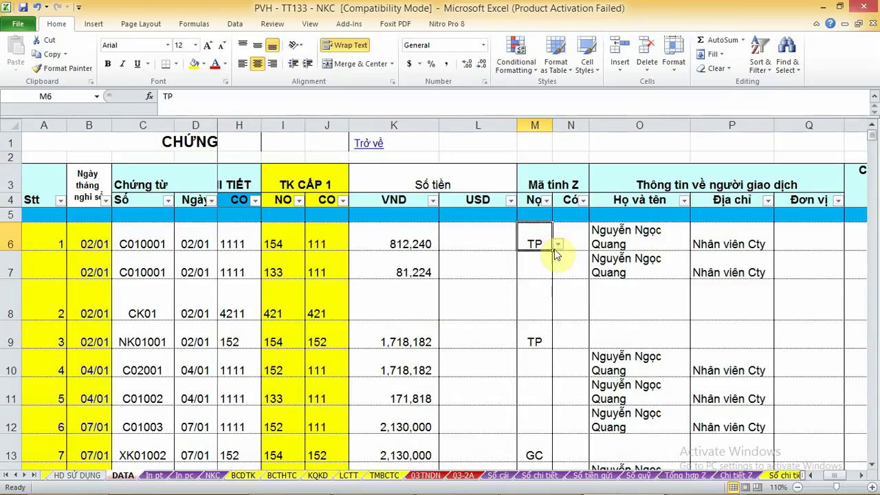
left_click(562, 301)
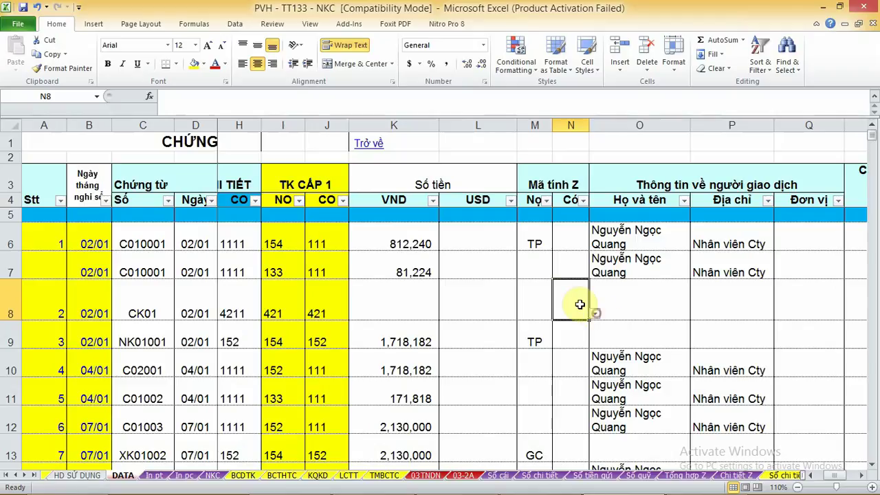
type("C")
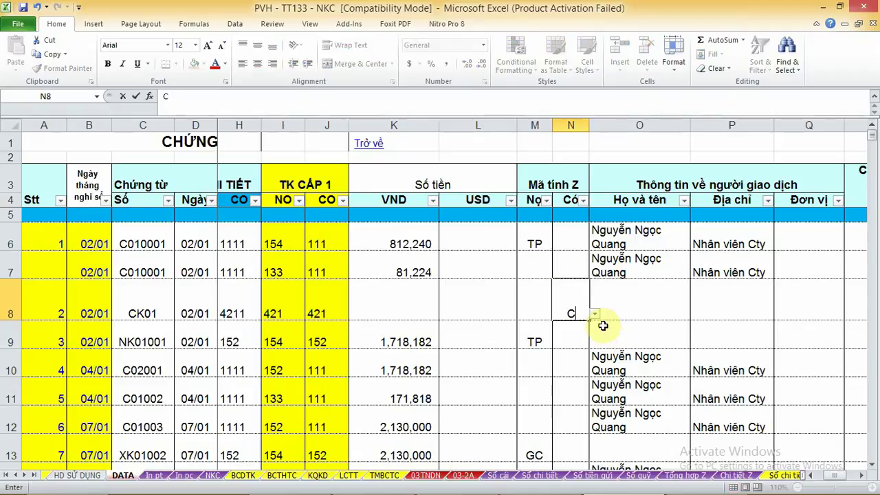
type("T")
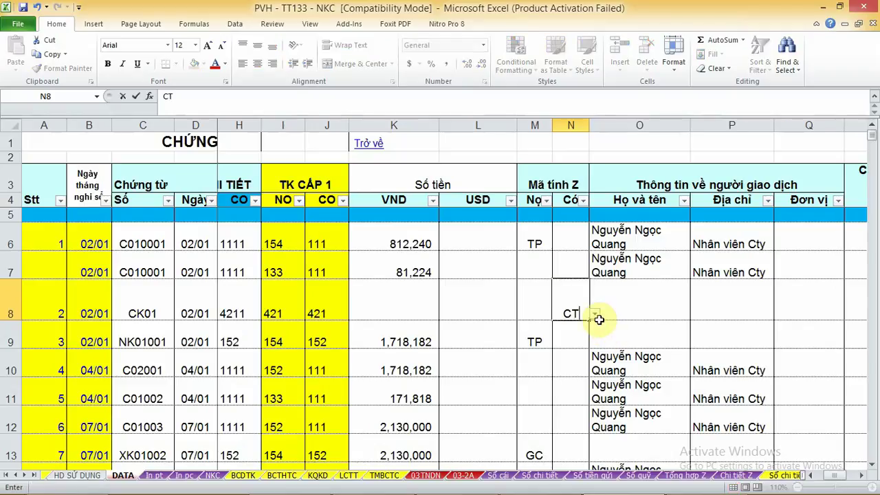
type("NLA")
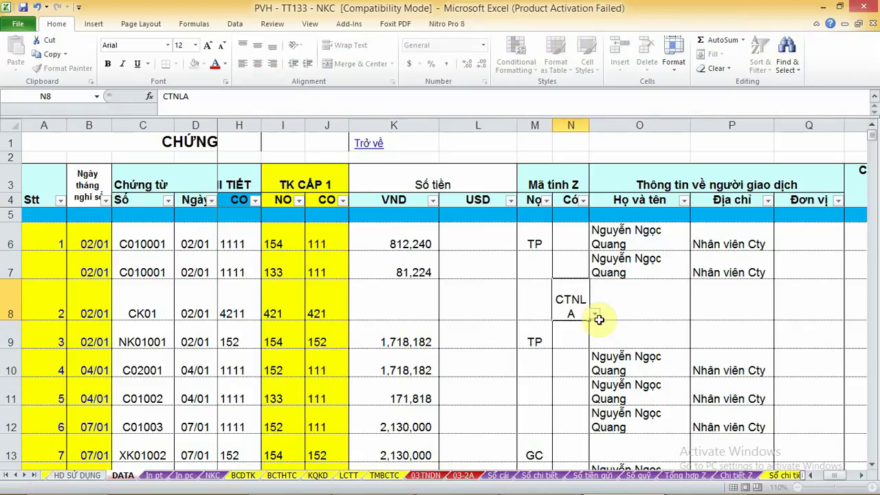
key("Return")
left_click(590, 300)
left_click(575, 305)
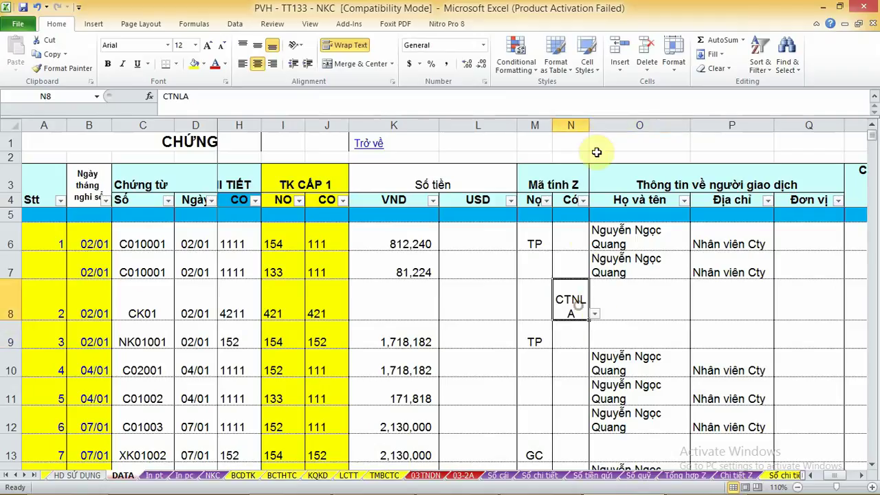
left_click_drag(589, 126, 611, 131)
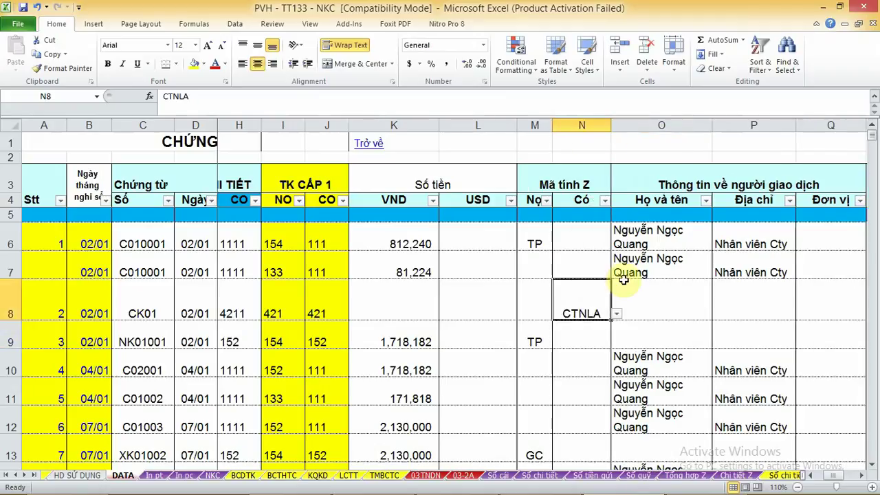
Step: Compare the Mã tính Z codes in rows 8–11 against CTNLA in N8
left_click(596, 367)
left_click(587, 401)
left_click(559, 357)
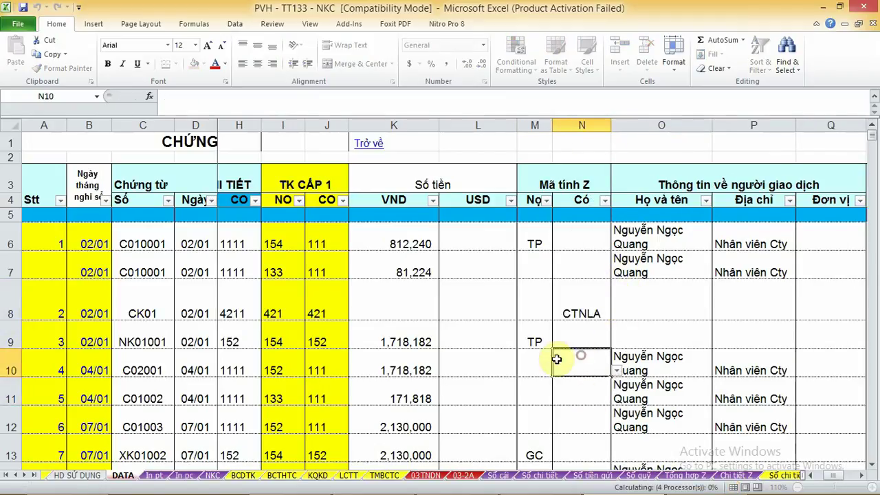
left_click(536, 325)
left_click(581, 308)
left_click(537, 308)
left_click(581, 308)
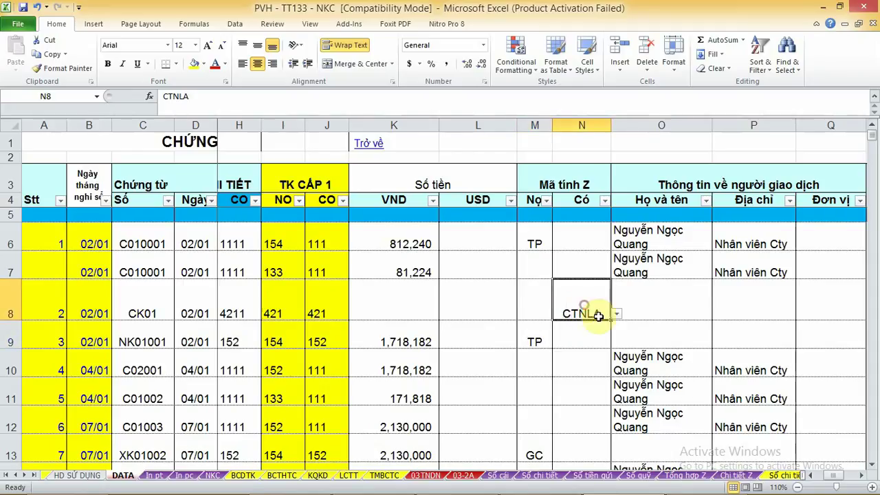
left_click(583, 346)
left_click(582, 297)
left_click(582, 328)
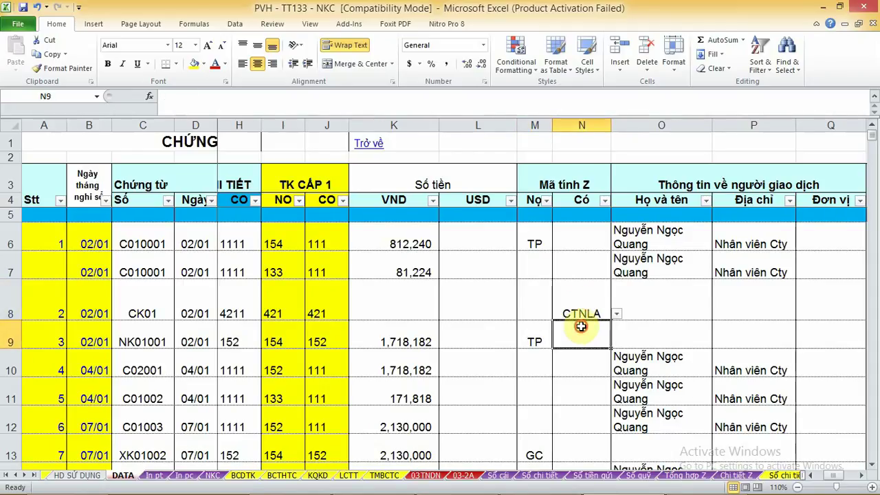
left_click(582, 297)
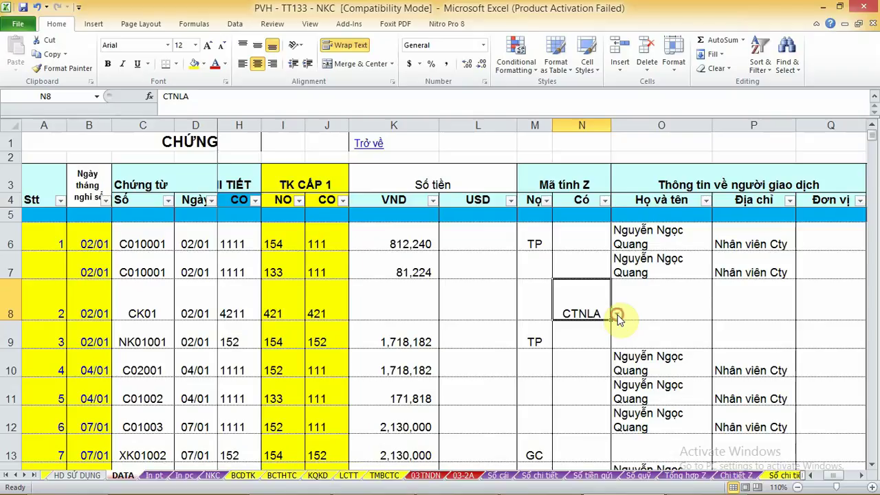
left_click(548, 310)
left_click(563, 351)
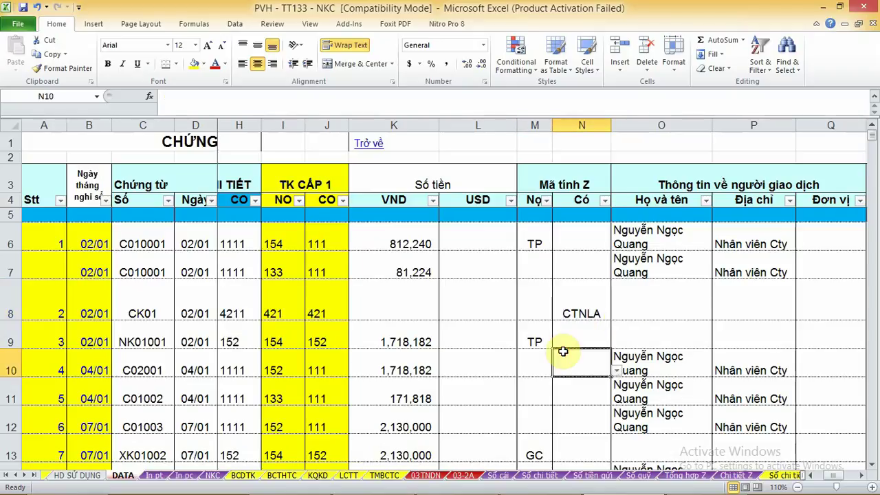
Step: AutoFit column N to its codes and select the counterparty columns from O onward
double_click(611, 125)
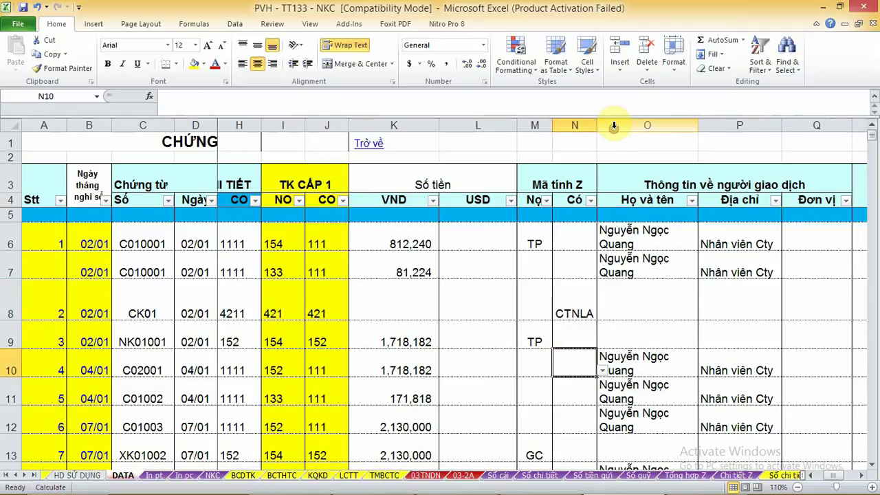
left_click(646, 307)
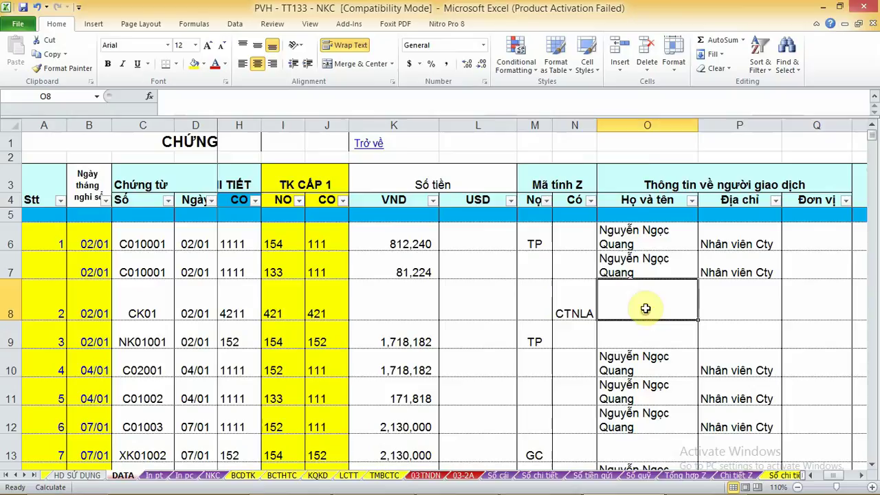
left_click(646, 124)
mouse_move(646, 125)
left_mouse_down()
mouse_move(872, 129)
mouse_move(648, 170)
left_mouse_up()
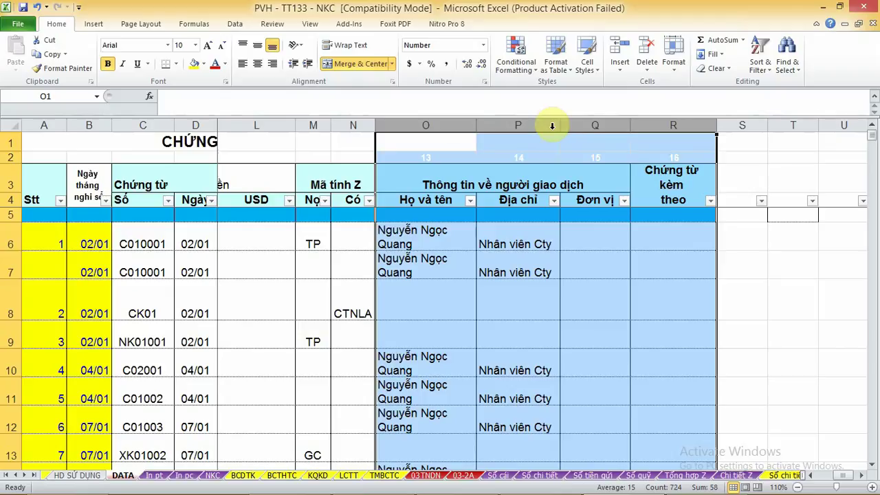
mouse_move(648, 170)
left_mouse_down()
mouse_move(447, 125)
mouse_move(575, 135)
left_mouse_up()
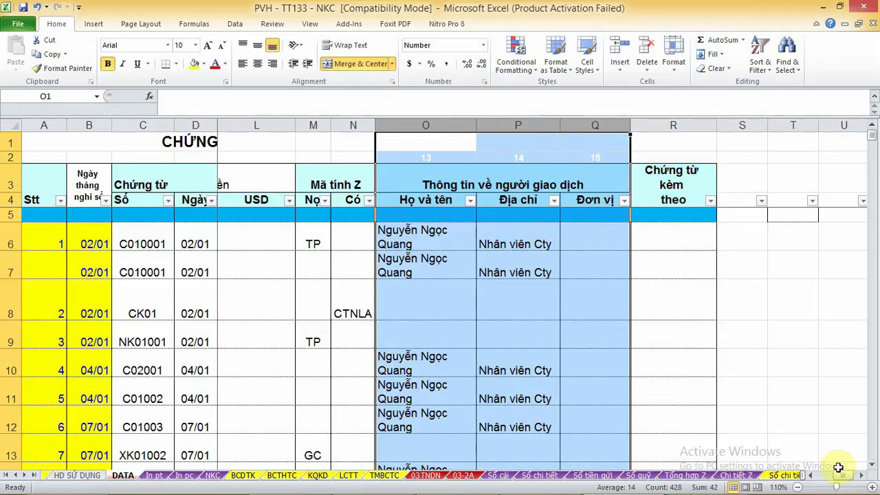
left_click(810, 475)
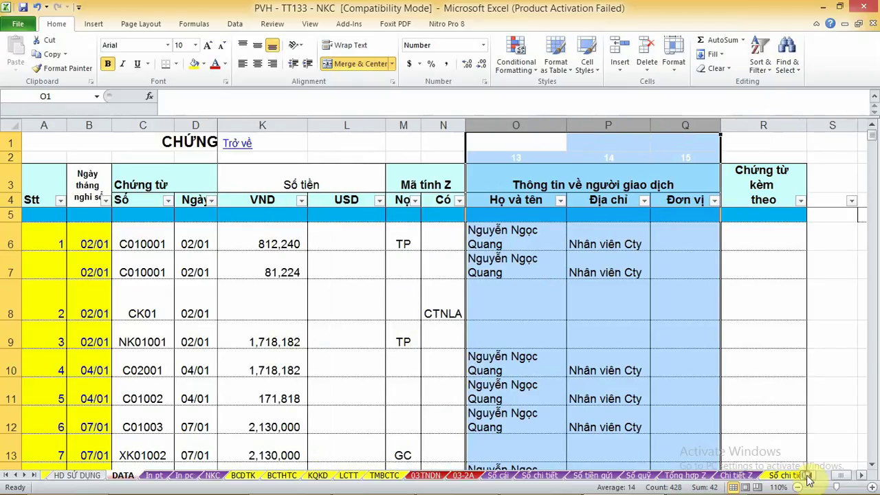
Step: Review the counterparty name, address and unit cells in rows 6–9, including blanks O8, P9, Q9
left_click(536, 304)
left_click(534, 241)
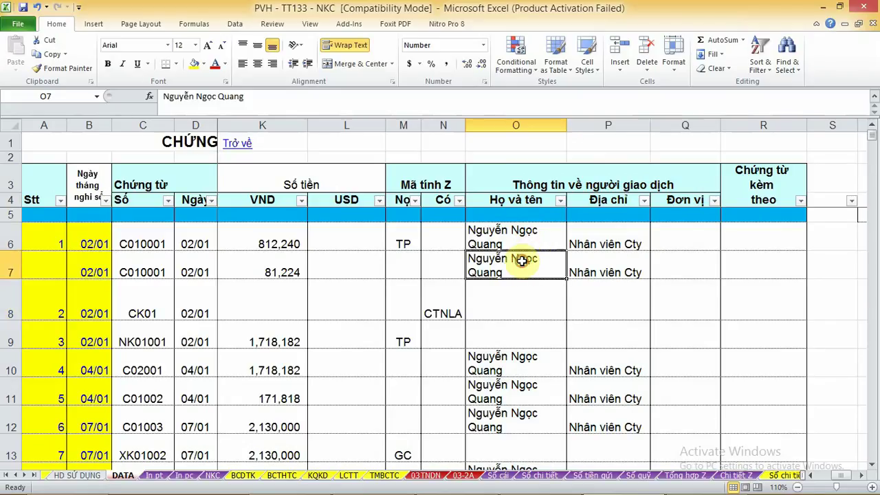
left_click(626, 236)
left_click_drag(626, 236, 632, 255)
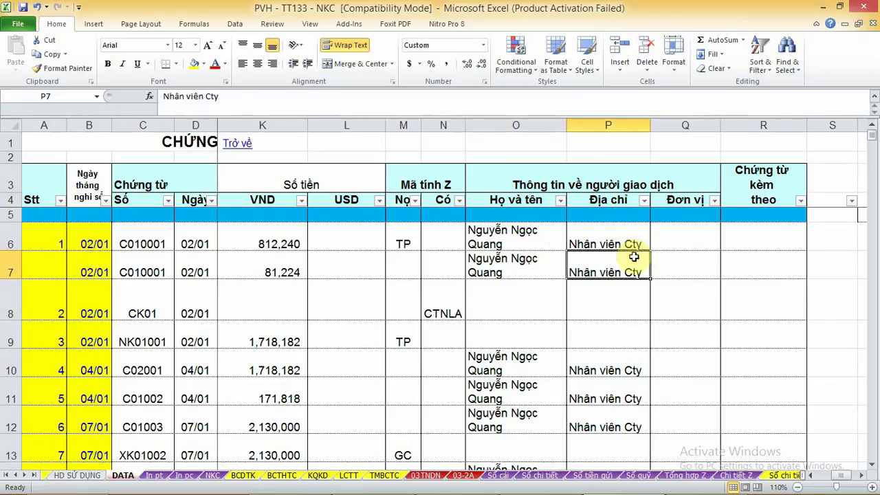
left_click(698, 291)
left_click(555, 310)
left_click(637, 315)
left_click(618, 334)
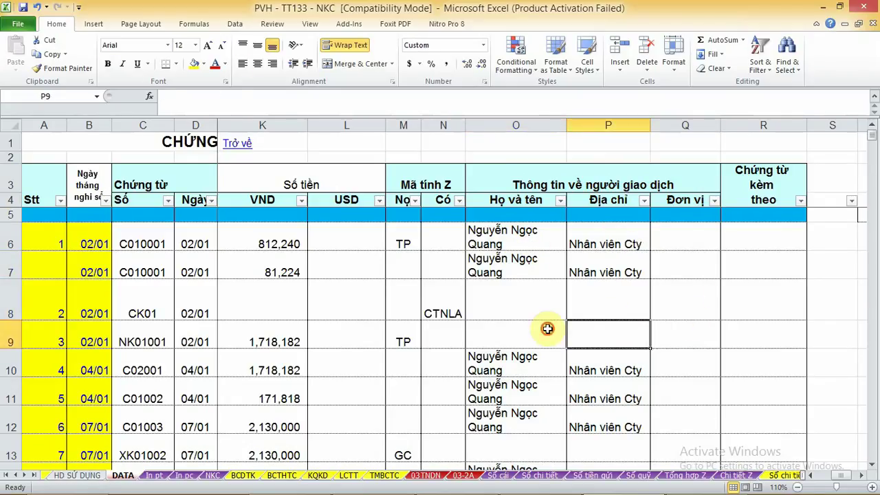
left_click(535, 300)
left_click(658, 324)
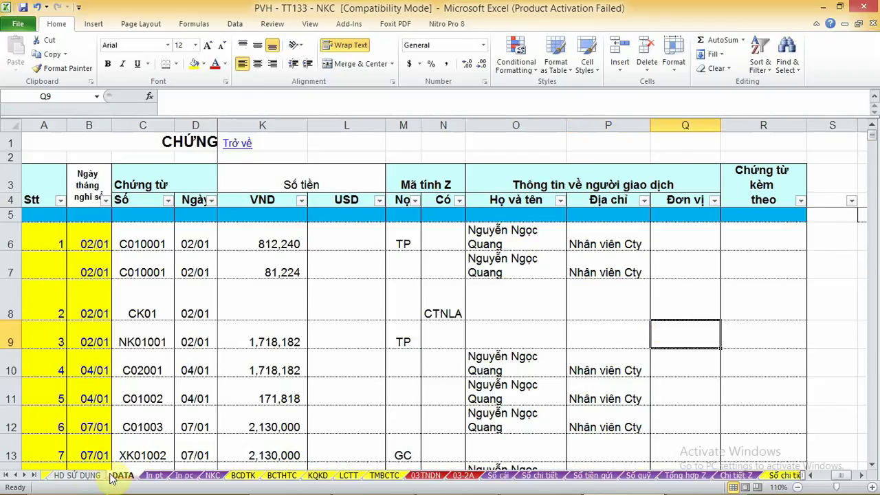
left_click(14, 476)
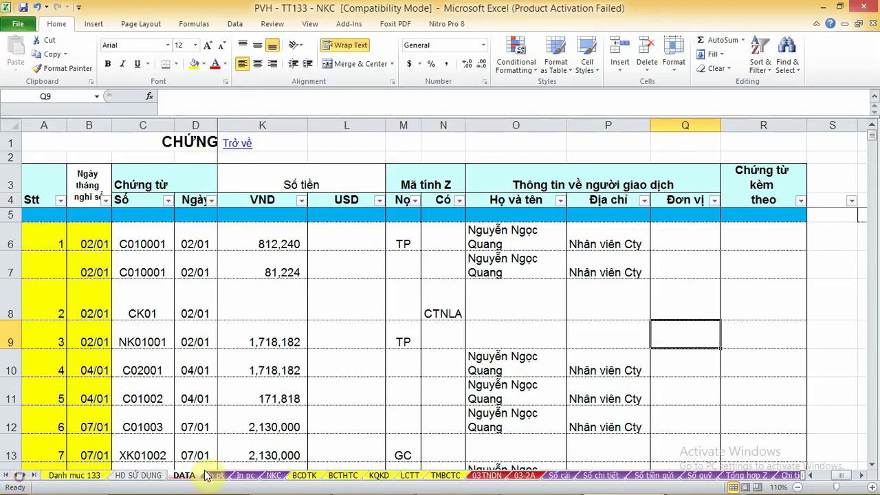
left_click(529, 390)
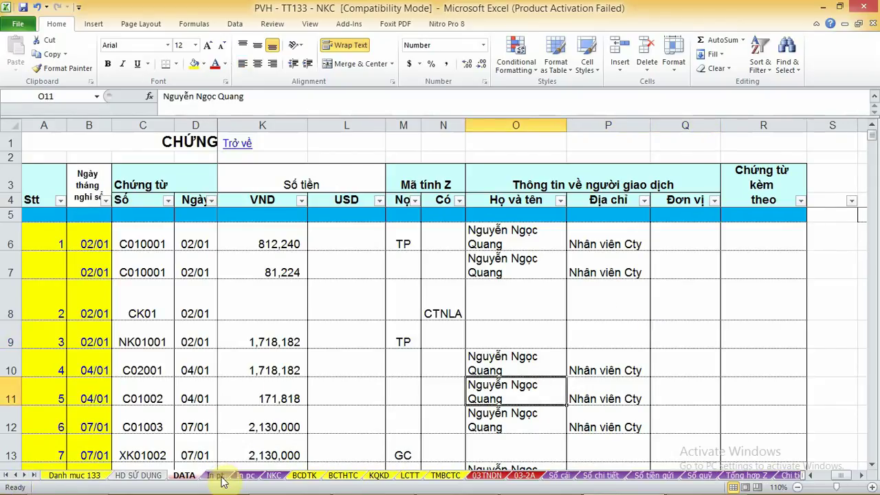
left_click(224, 475)
left_click(77, 204)
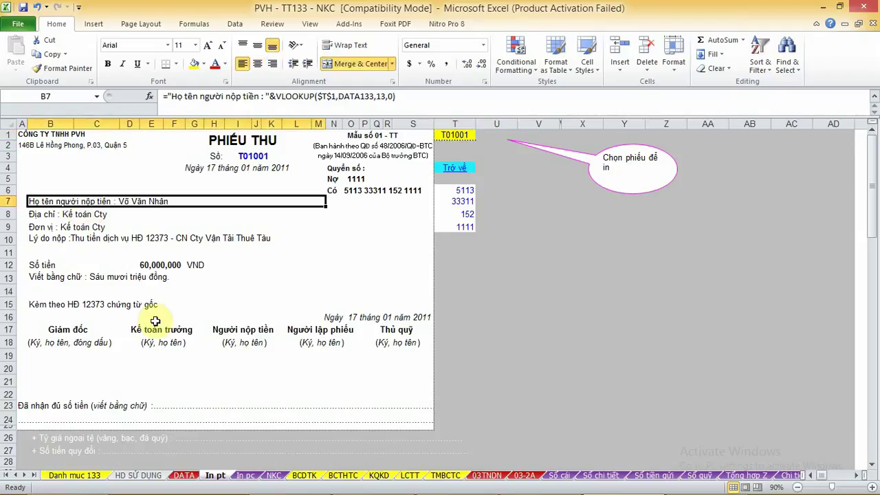
left_click(575, 238)
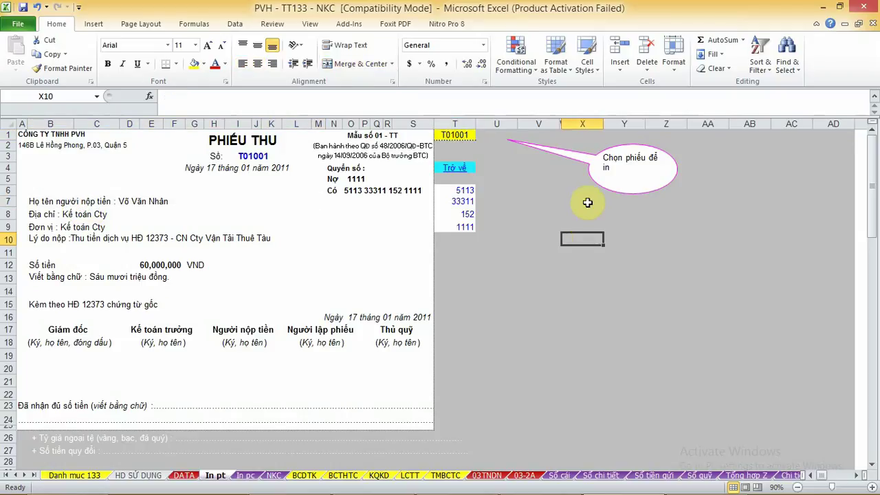
left_click(245, 475)
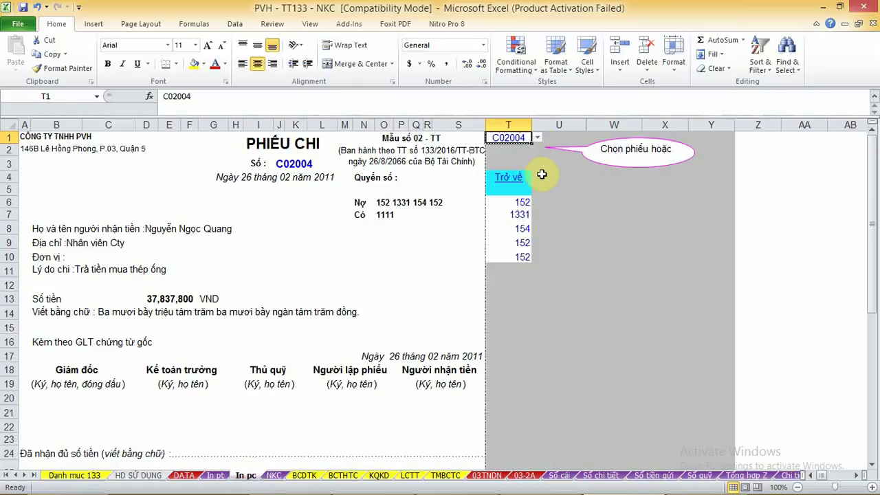
left_click(184, 475)
left_click(601, 396)
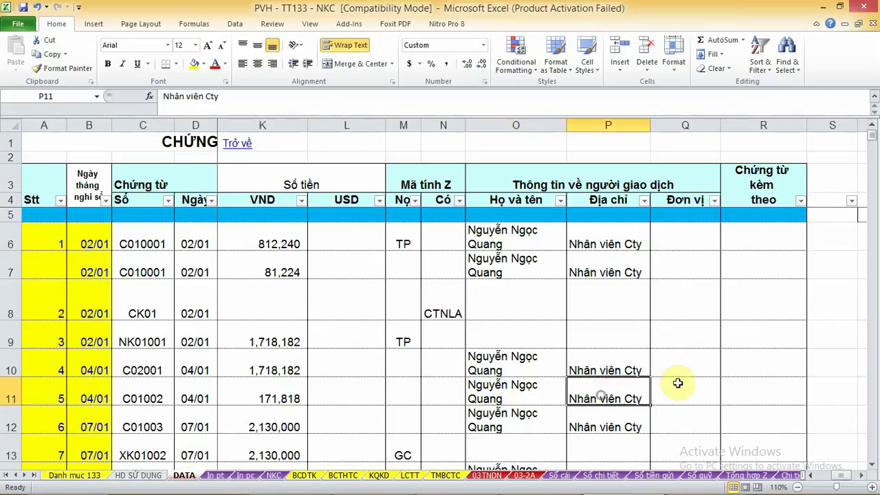
left_click(675, 382)
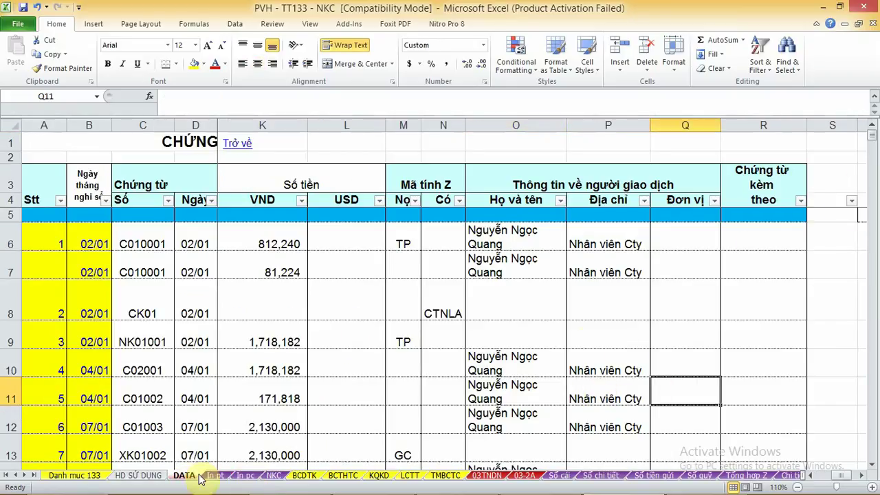
left_click(780, 122)
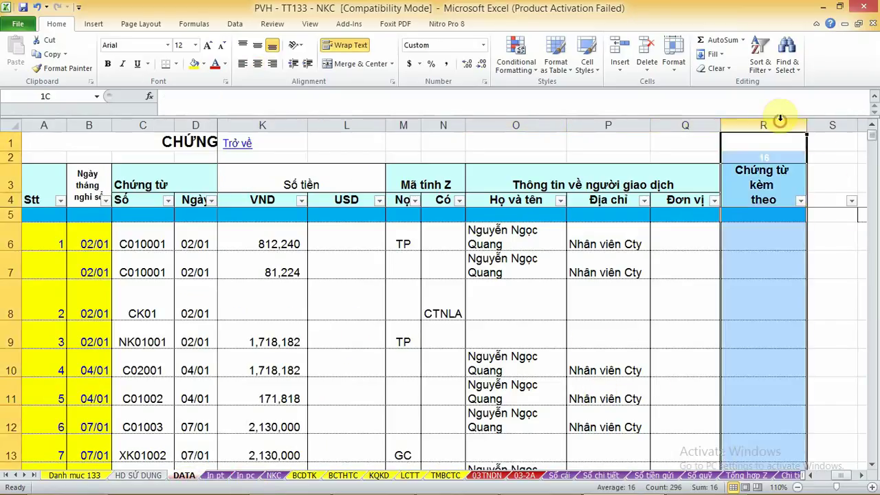
Step: Scroll down to around row 400 and select L402 beside the 31/01 CK01 entries
left_click(751, 355)
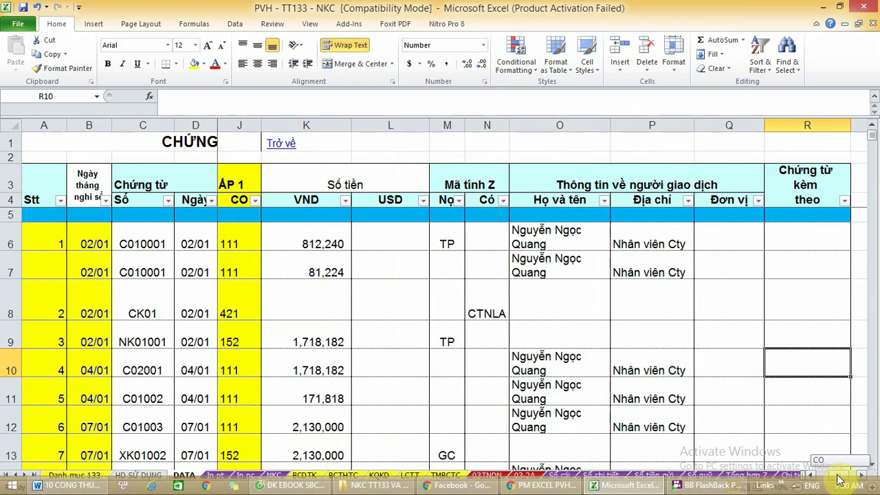
left_click_drag(872, 143, 873, 172)
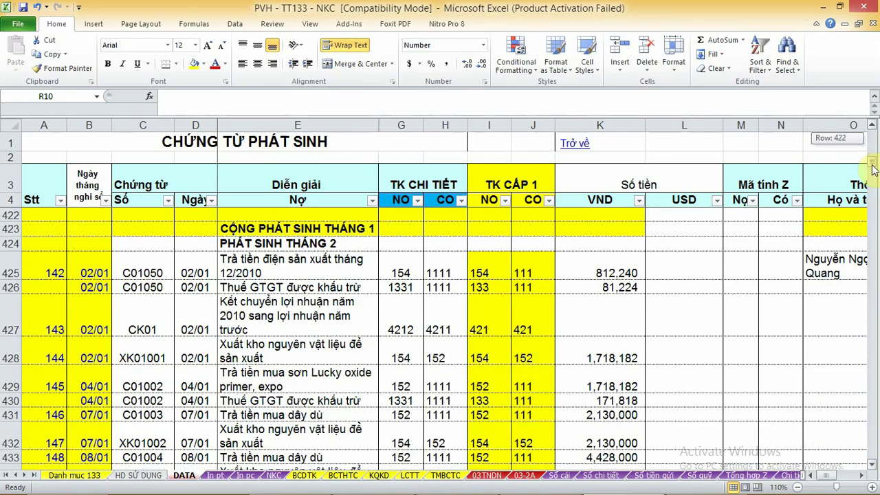
left_click(873, 127)
left_click_drag(874, 128, 874, 129)
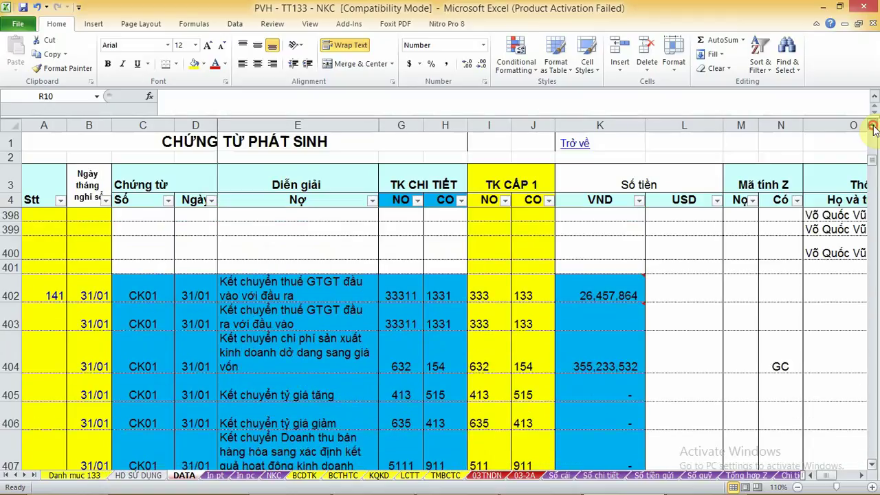
left_click(872, 464)
left_click(666, 278)
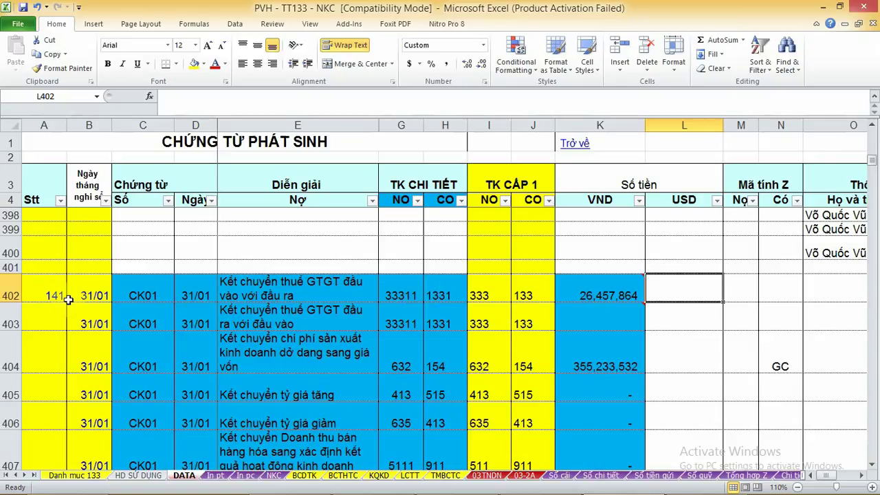
left_click(13, 292)
left_click(605, 286)
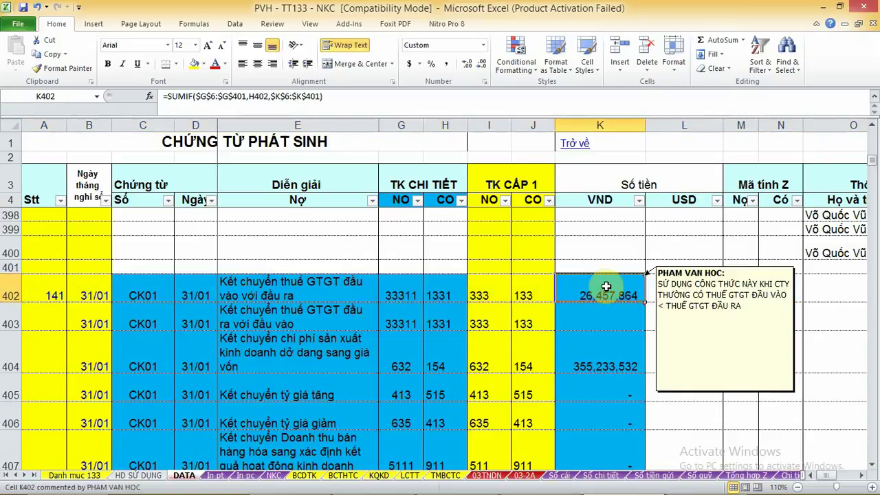
left_click(609, 293)
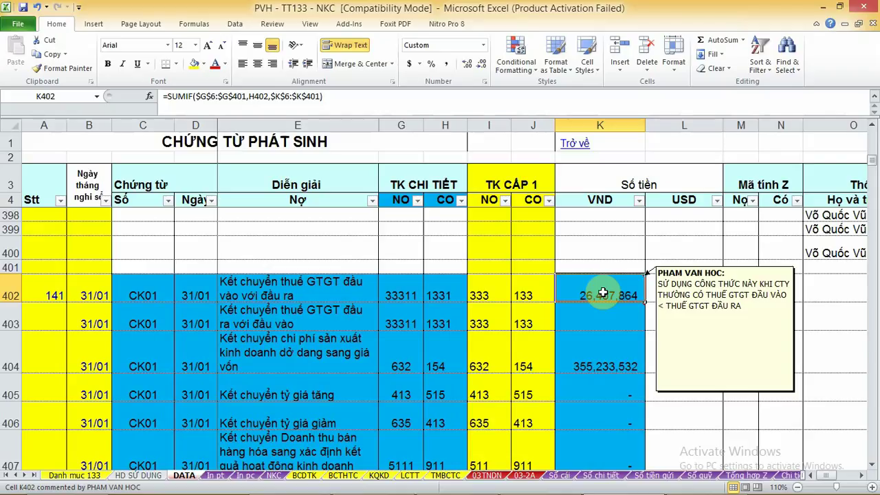
left_click(406, 96)
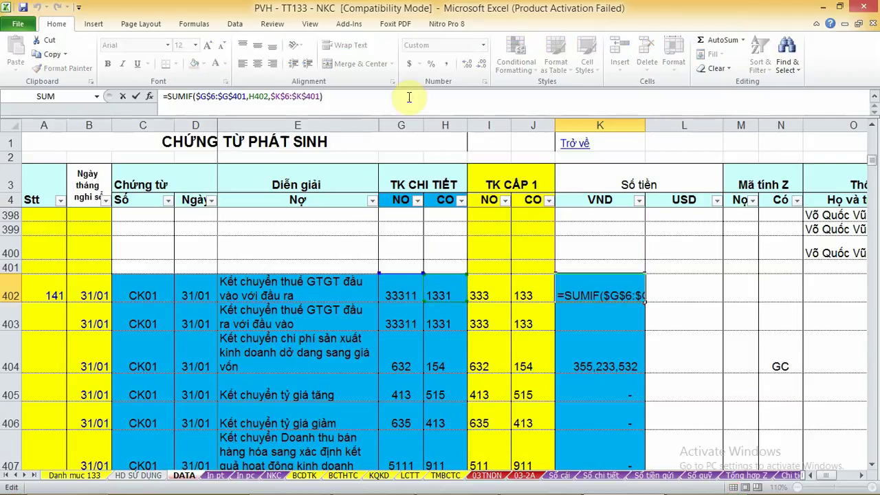
left_click(649, 323)
mouse_move(613, 283)
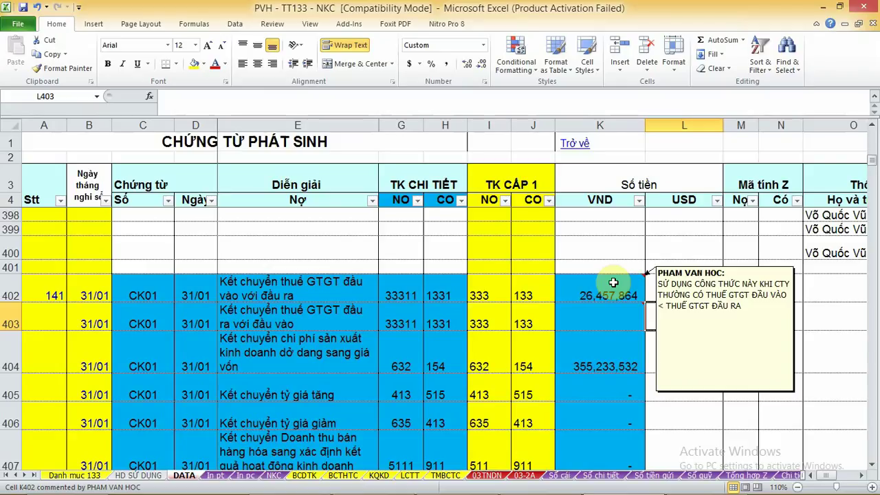
left_click(613, 283)
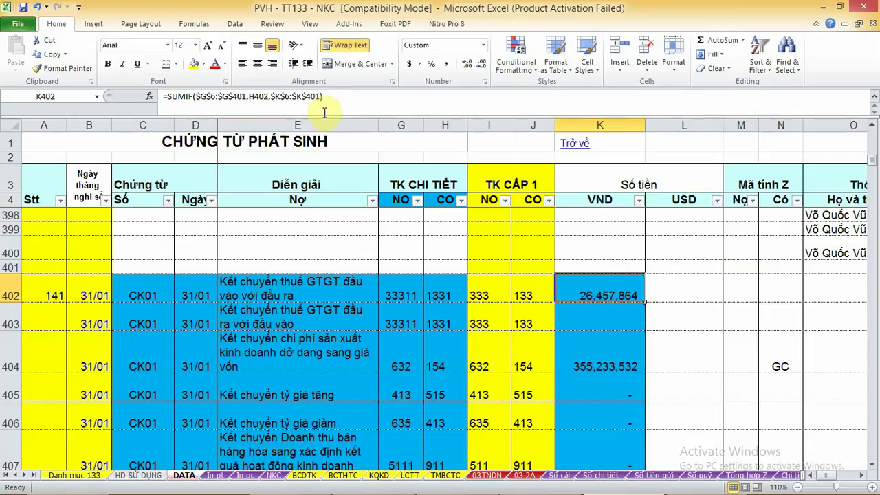
left_click(357, 101)
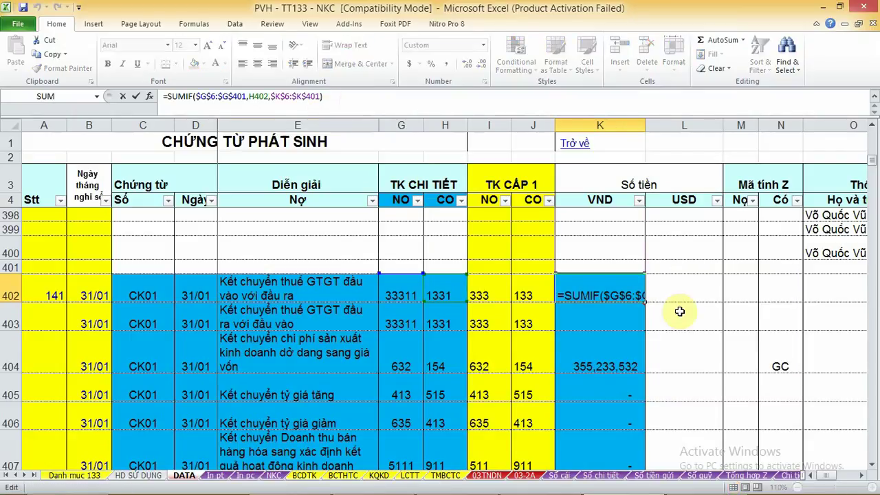
left_click(455, 294)
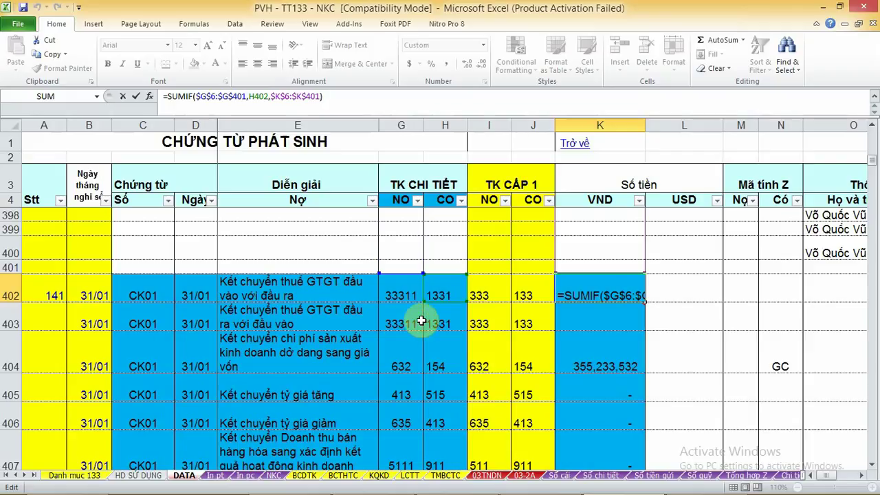
left_click(386, 294)
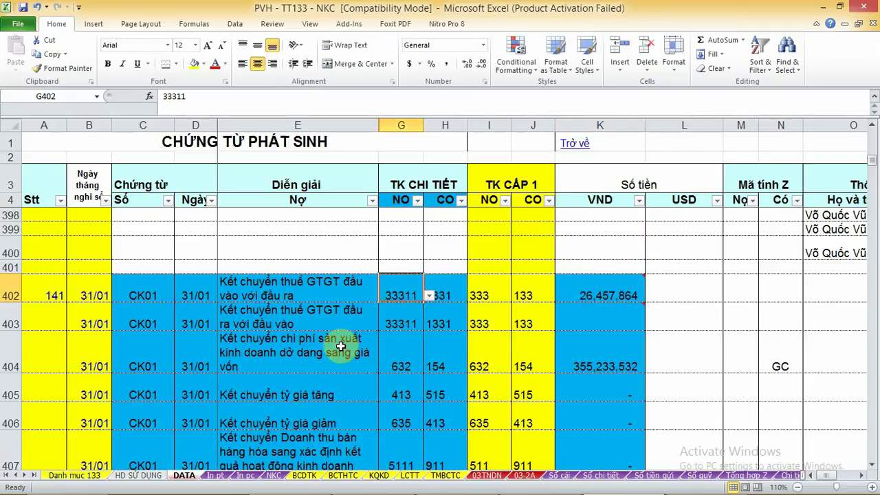
left_click(630, 295)
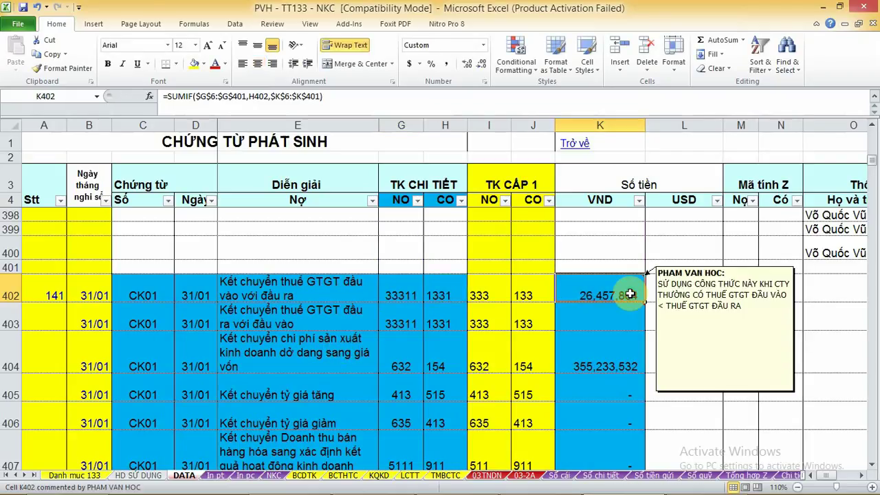
left_click(564, 316)
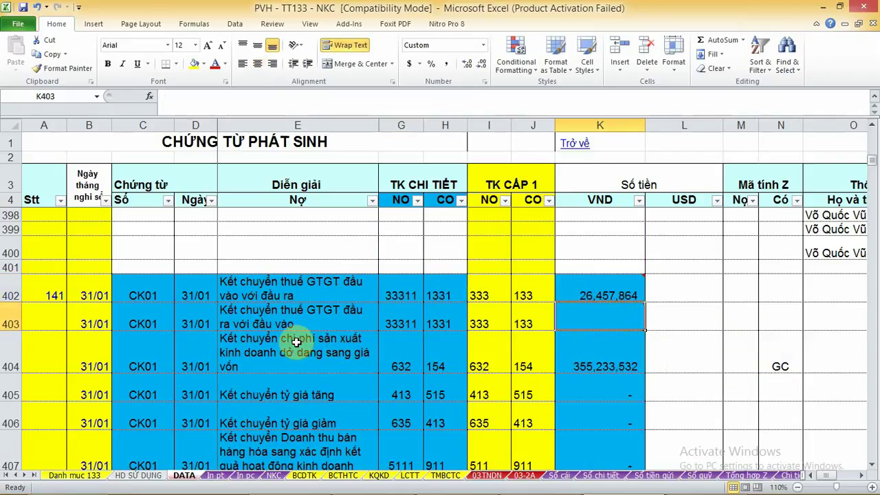
mouse_move(637, 314)
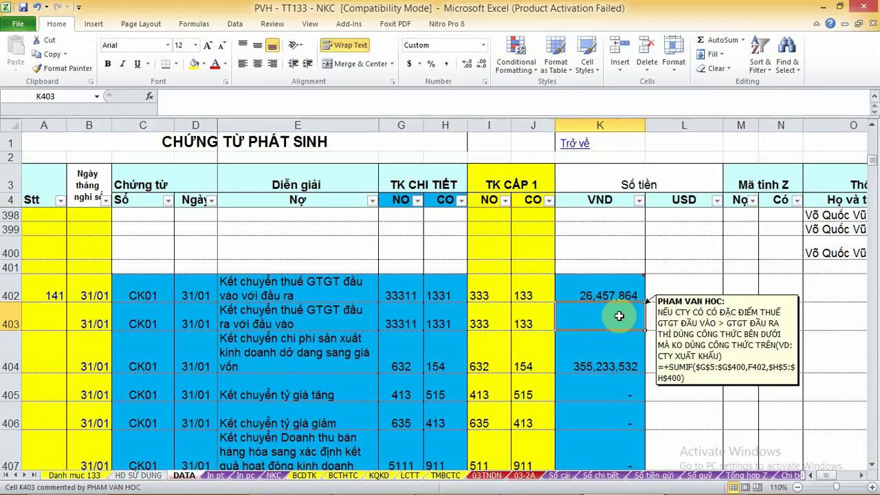
left_click(407, 324)
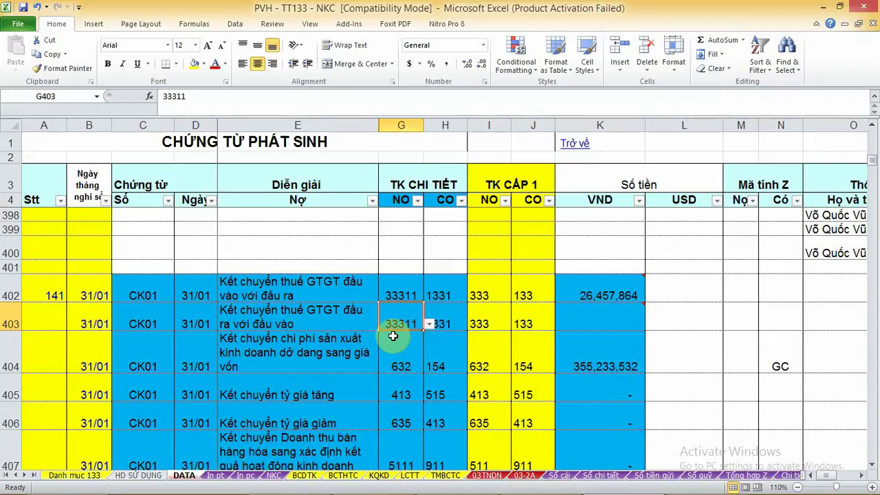
left_click(452, 320)
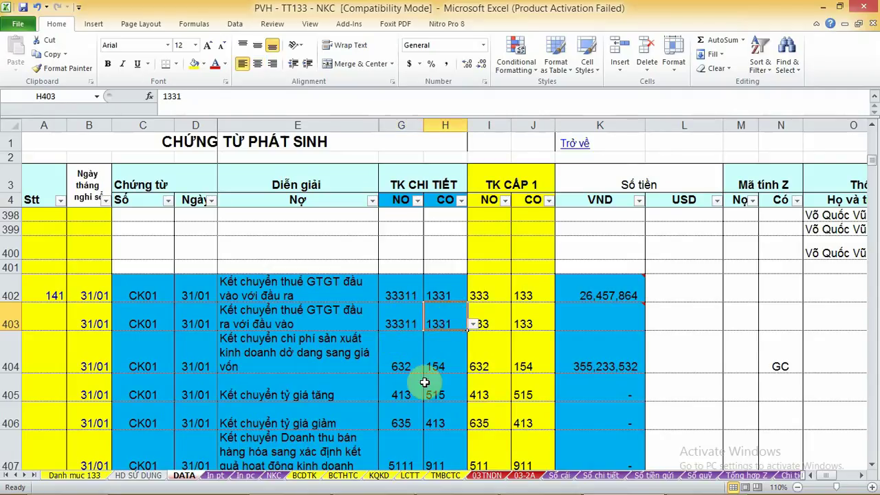
left_click(399, 319)
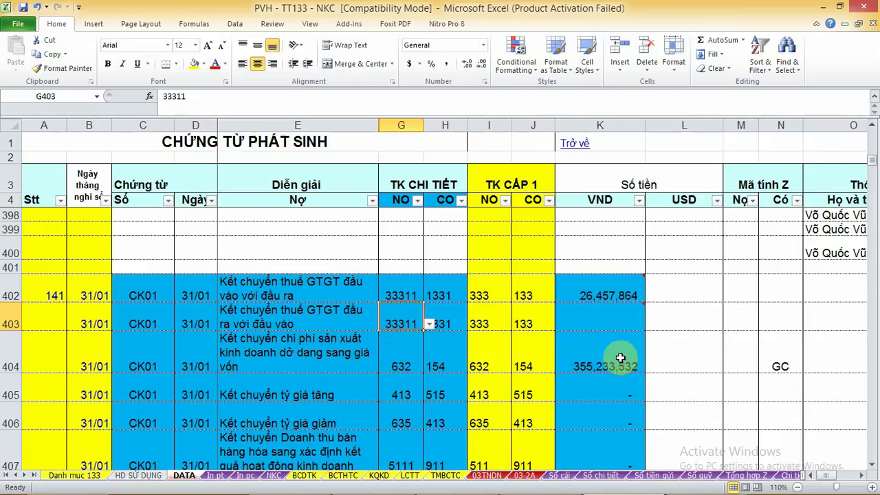
left_click(640, 317)
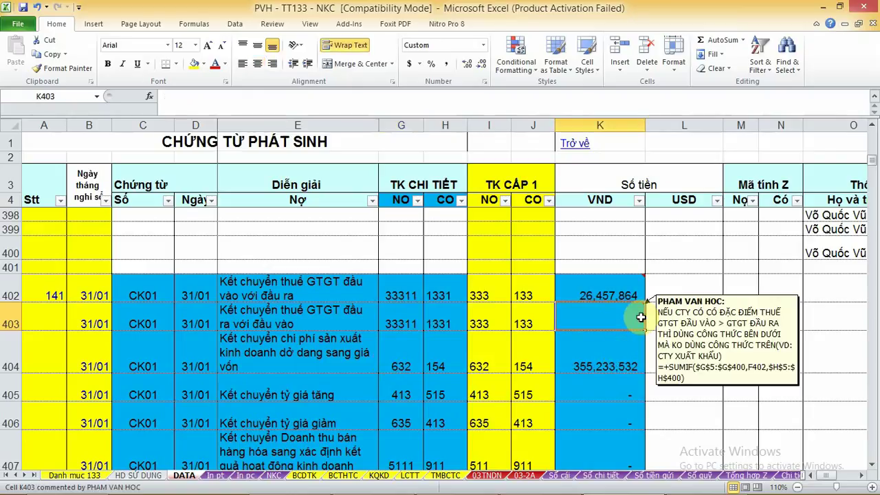
left_click(611, 284)
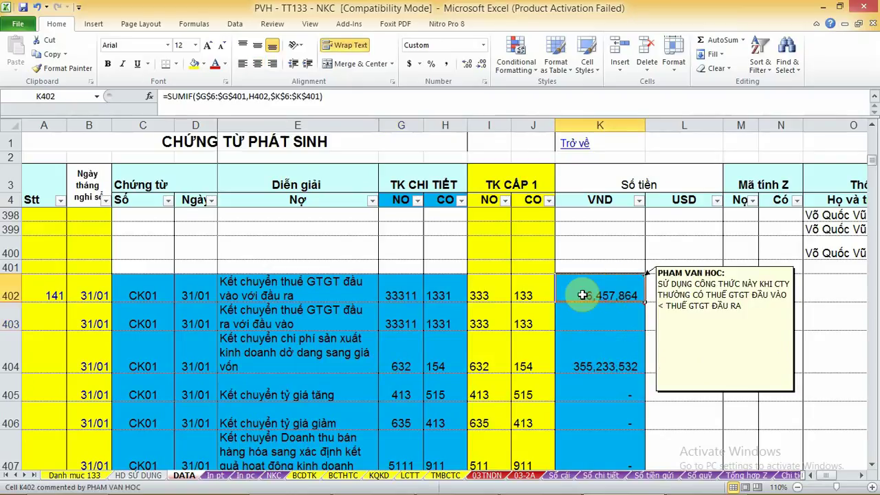
mouse_move(610, 317)
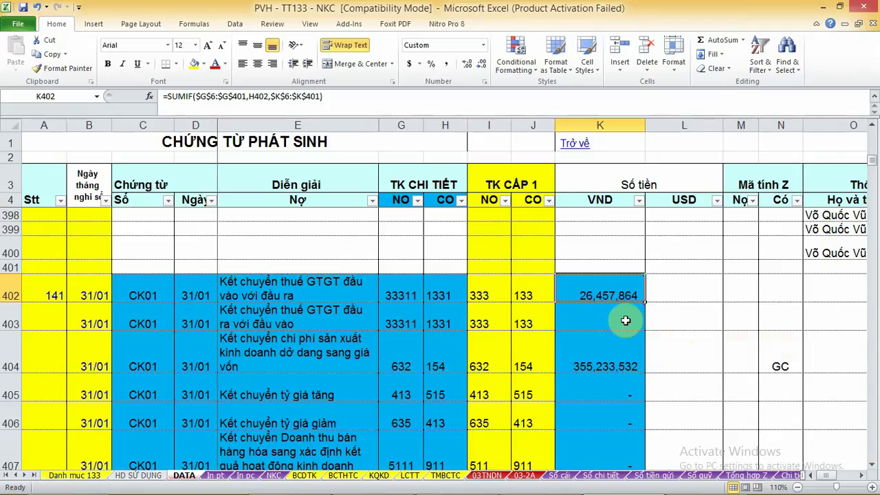
right_click(618, 317)
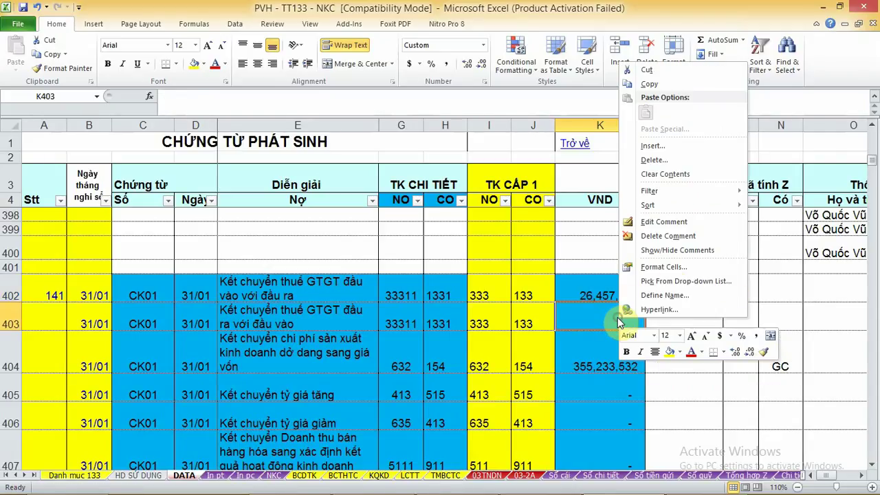
left_click(660, 221)
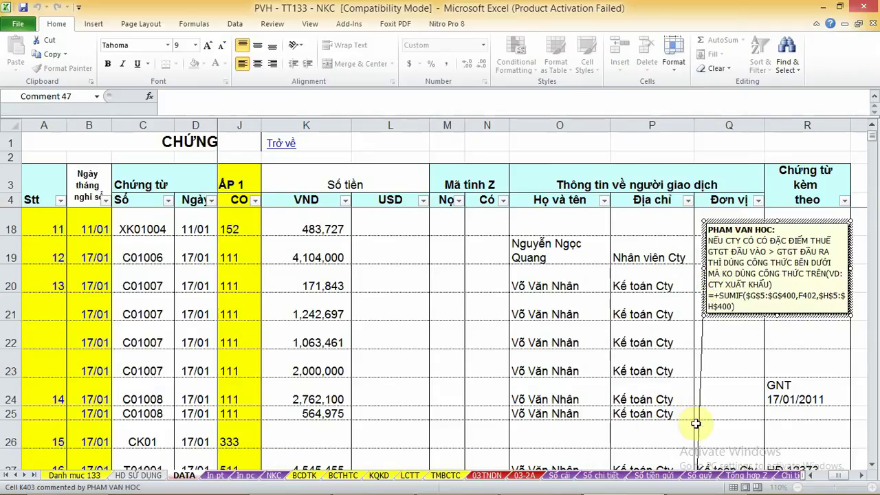
left_click(653, 433)
left_click_drag(871, 142, 872, 162)
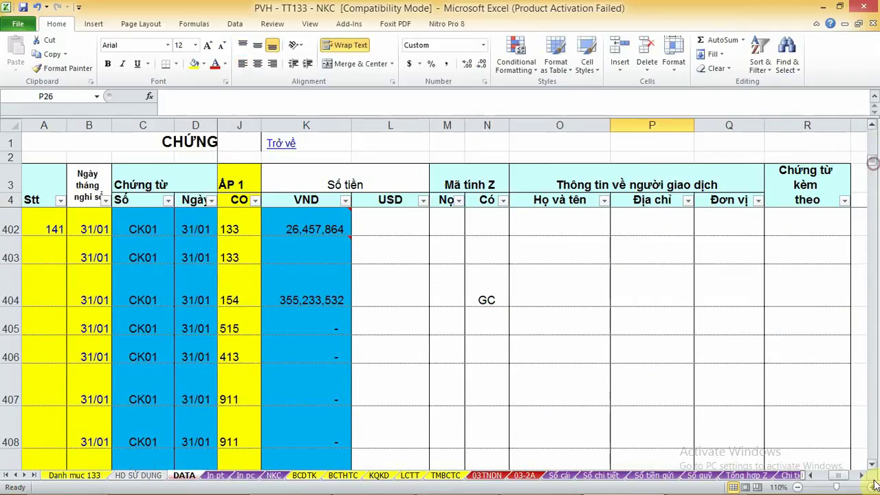
left_click_drag(842, 476, 828, 476)
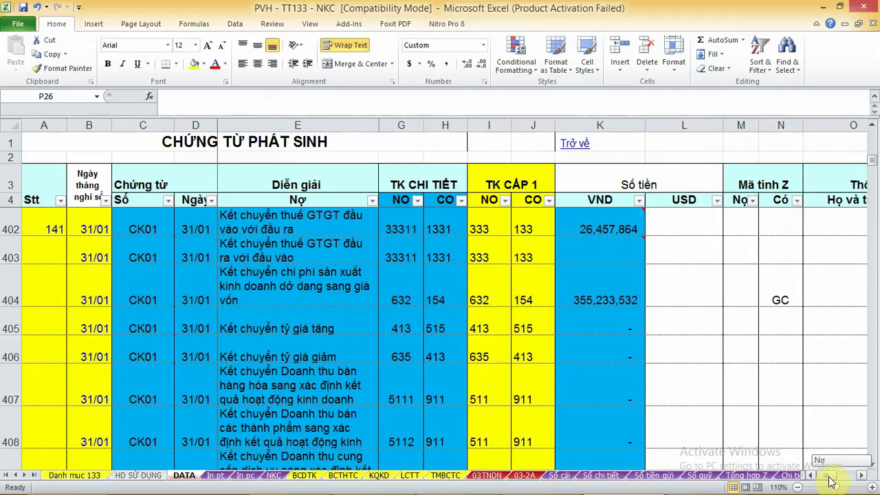
double_click(872, 129)
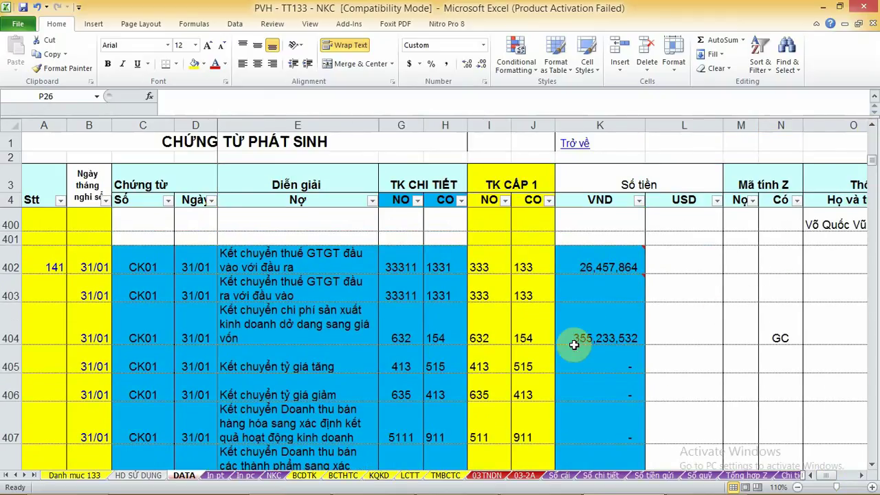
left_click(628, 321)
left_click(675, 334)
key("Down")
key("Down")
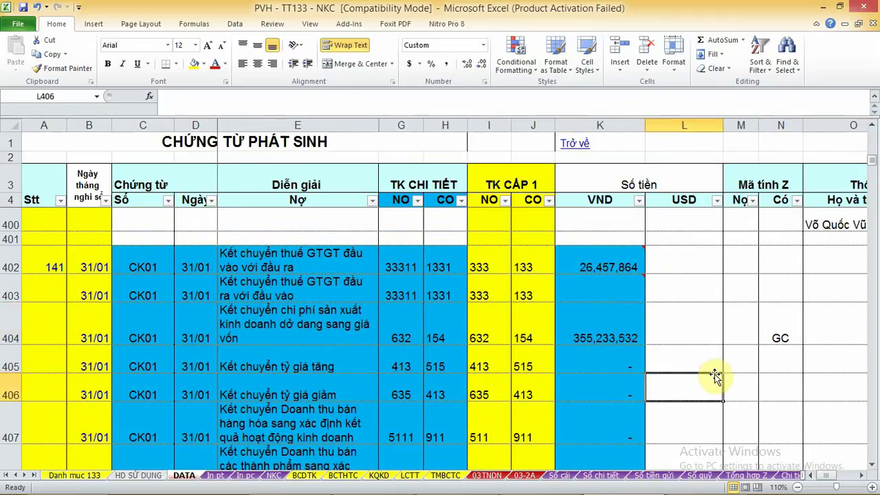
key("Down")
key("Down")
key("Down")
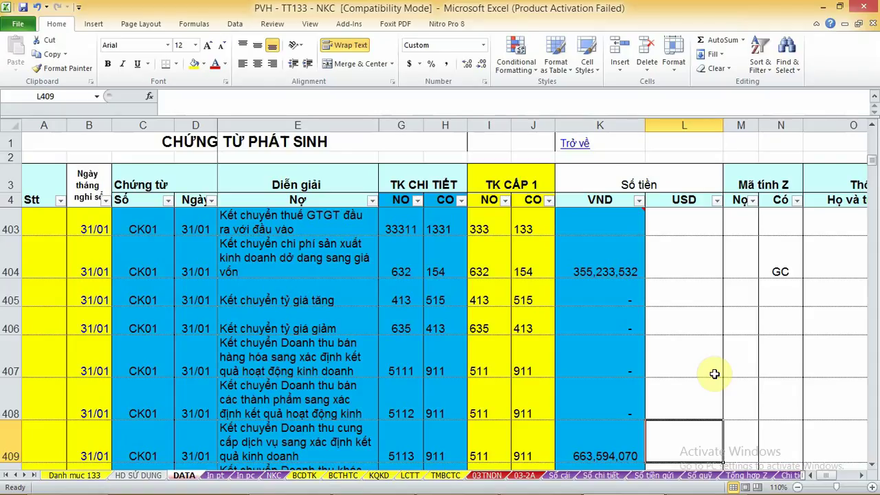
left_click(593, 322)
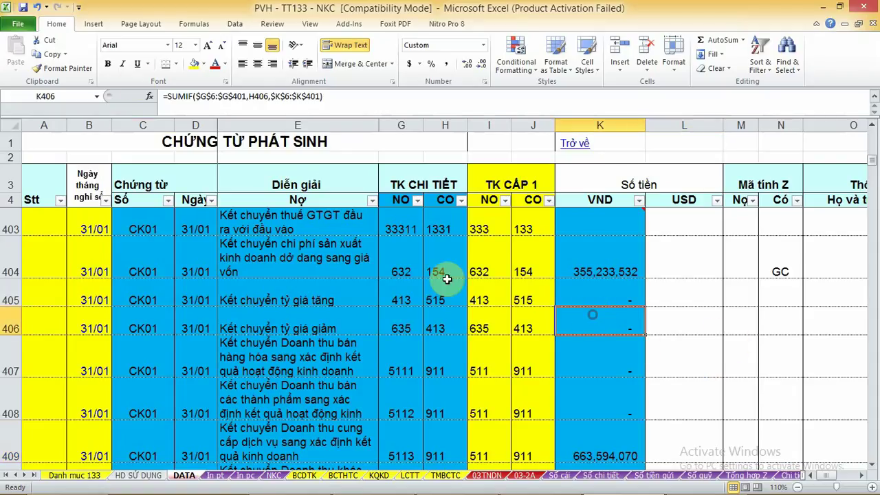
left_click(674, 275)
left_click(676, 337)
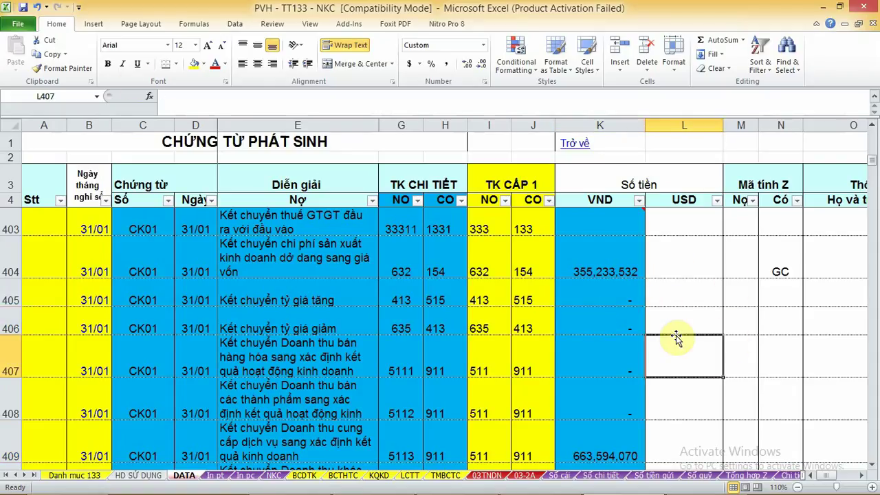
left_click(872, 125)
left_click(872, 125)
left_click(872, 125)
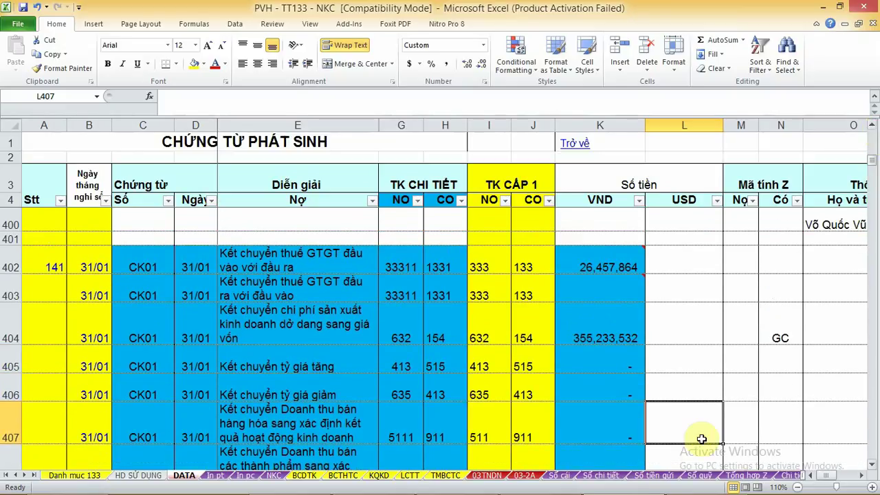
left_click(695, 363)
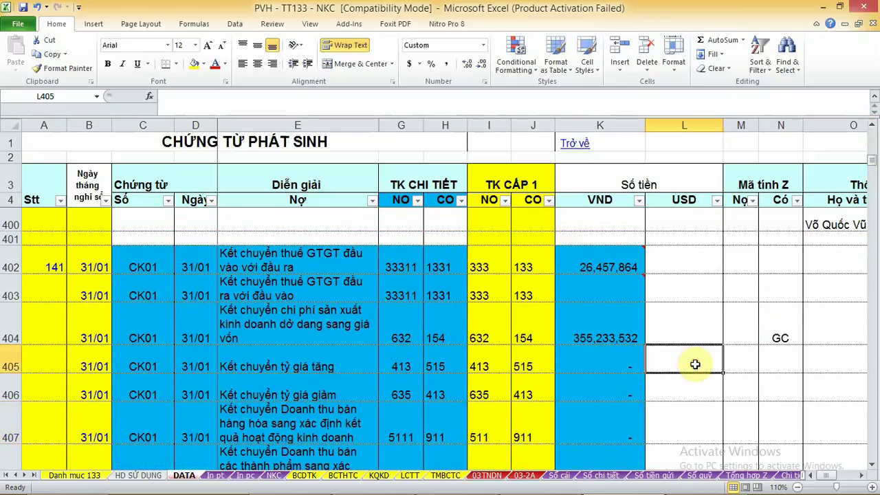
left_click(872, 467)
left_click(872, 467)
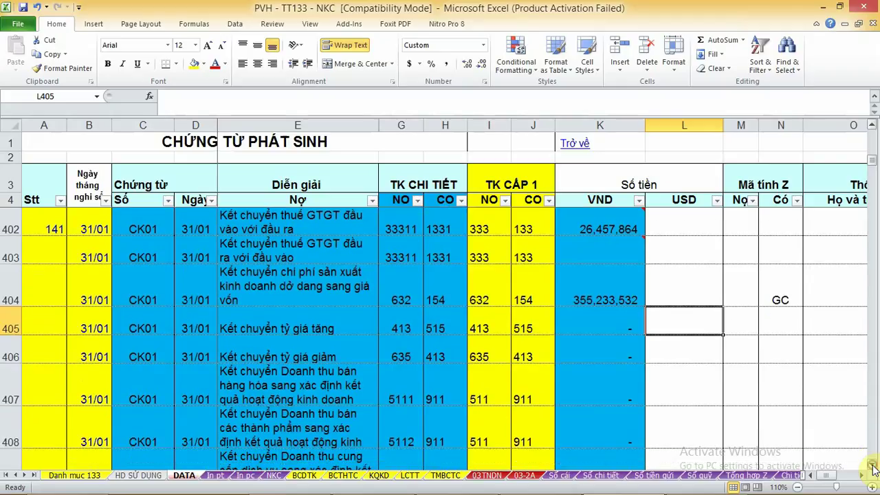
left_click(871, 468)
left_click(872, 468)
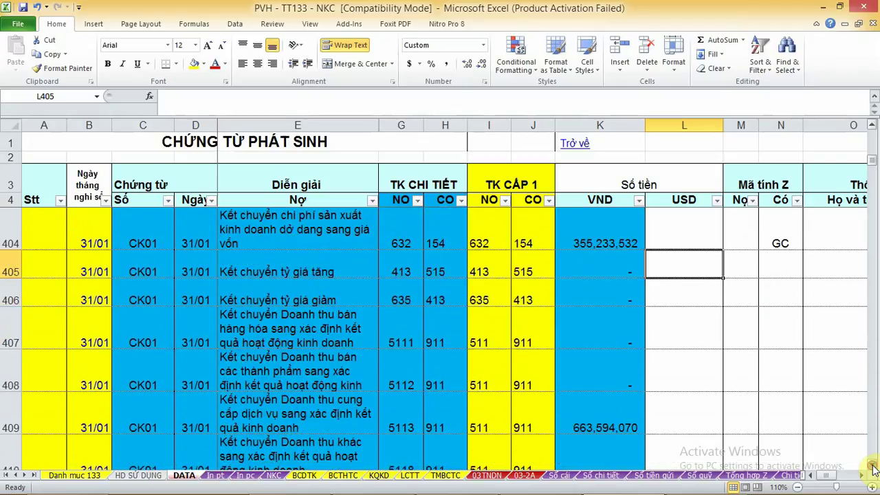
left_click(873, 467)
left_click(675, 357)
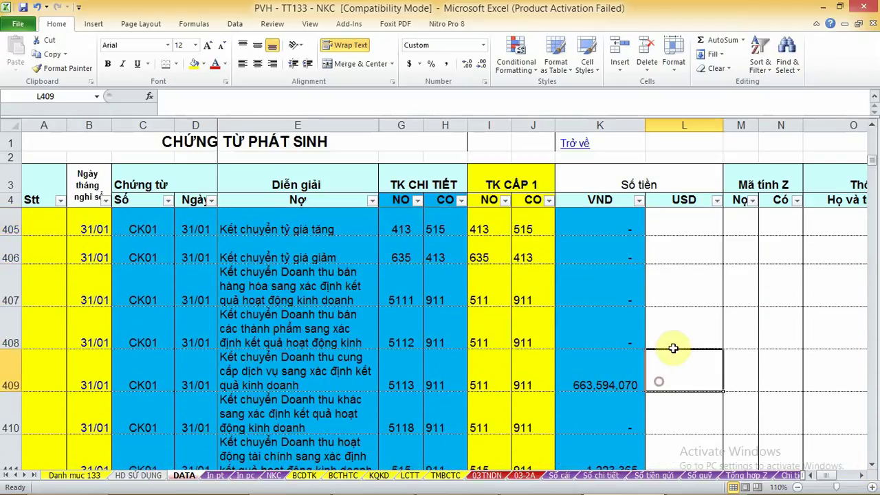
left_click(685, 403)
left_click(687, 329)
left_click(874, 468)
left_click(873, 468)
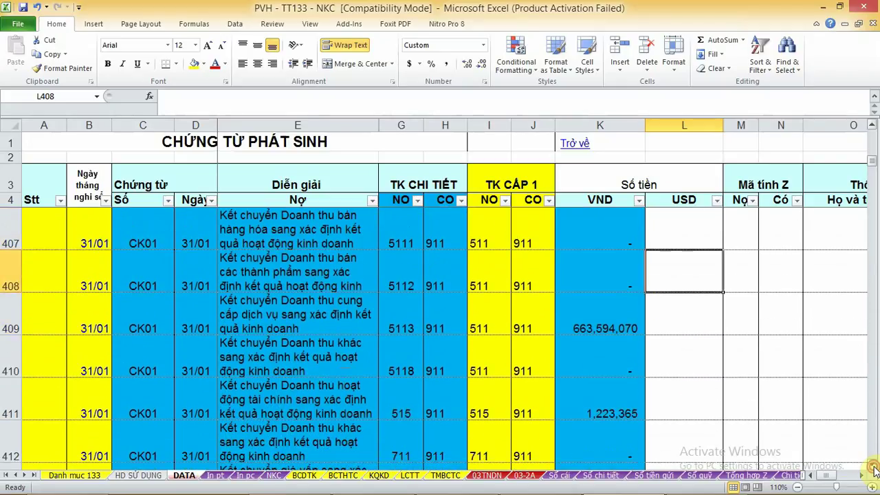
left_click(873, 468)
left_click(873, 468)
left_click(873, 468)
left_click(873, 467)
left_click(873, 467)
left_click(874, 467)
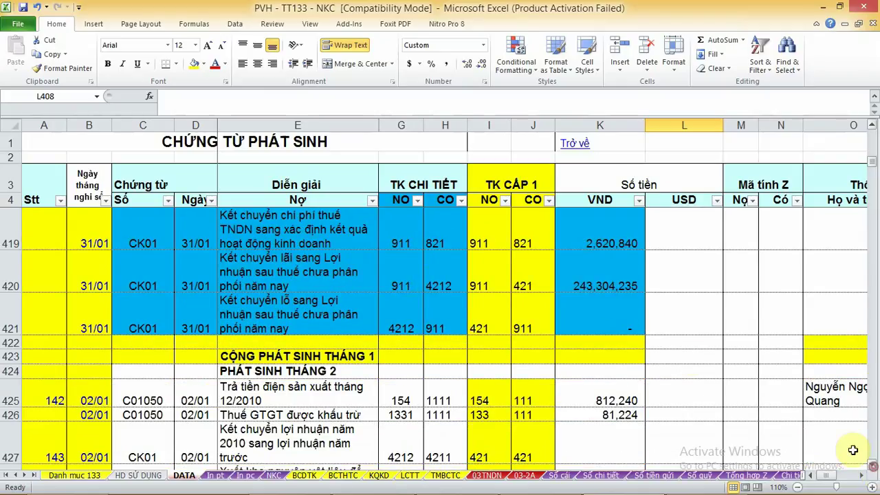
Step: Inspect the profit and loss to retained-earnings formulas in K420 and K421
left_click(675, 318)
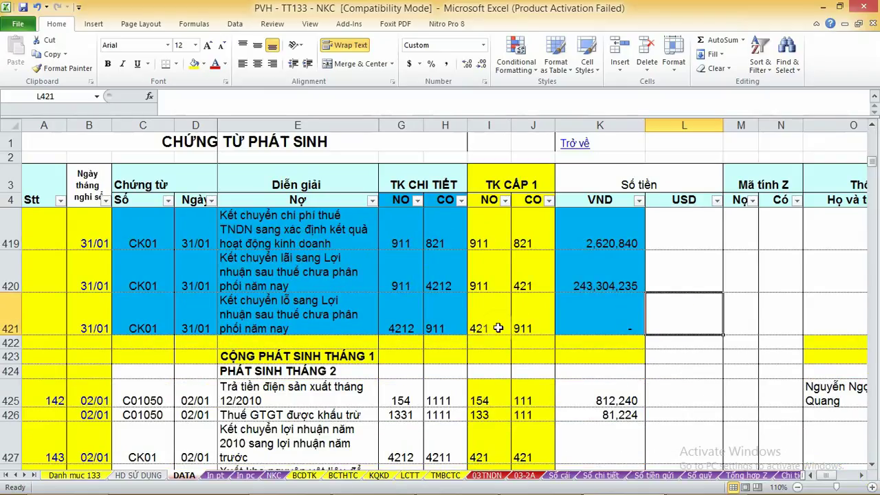
left_click(633, 316)
left_click(712, 296)
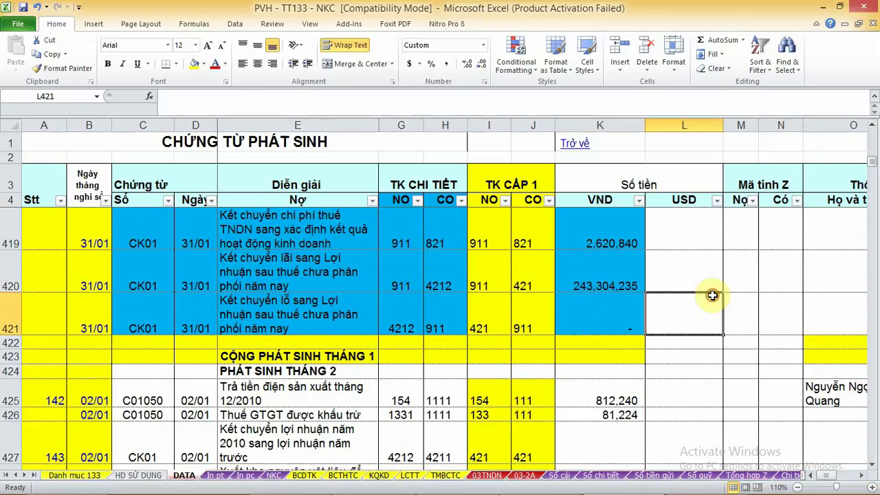
left_click(615, 280)
left_click(702, 325)
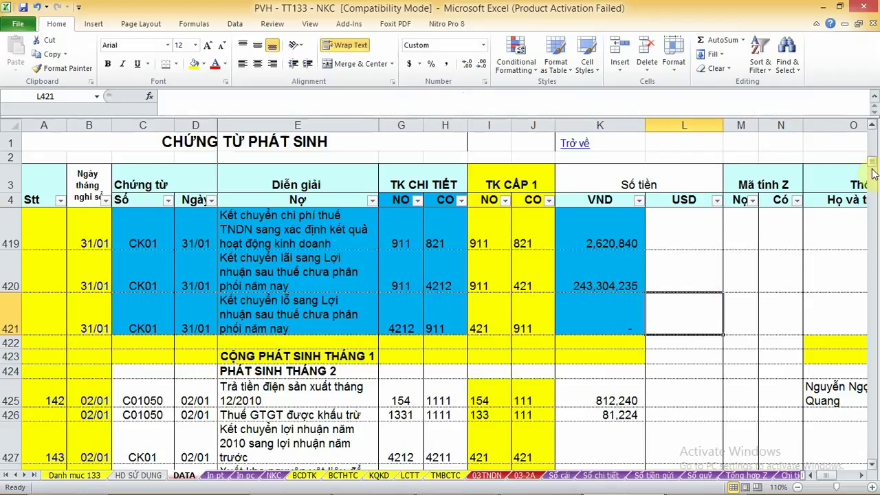
Step: Scroll into February and check its VAT, electricity payment and closing entry USD cells
left_click_drag(873, 174, 871, 166)
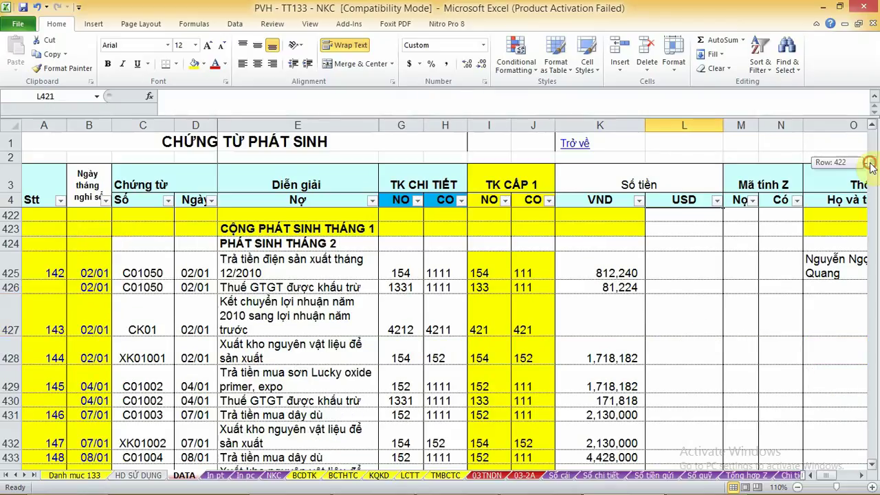
left_click(871, 125)
left_click(871, 124)
left_click(696, 368)
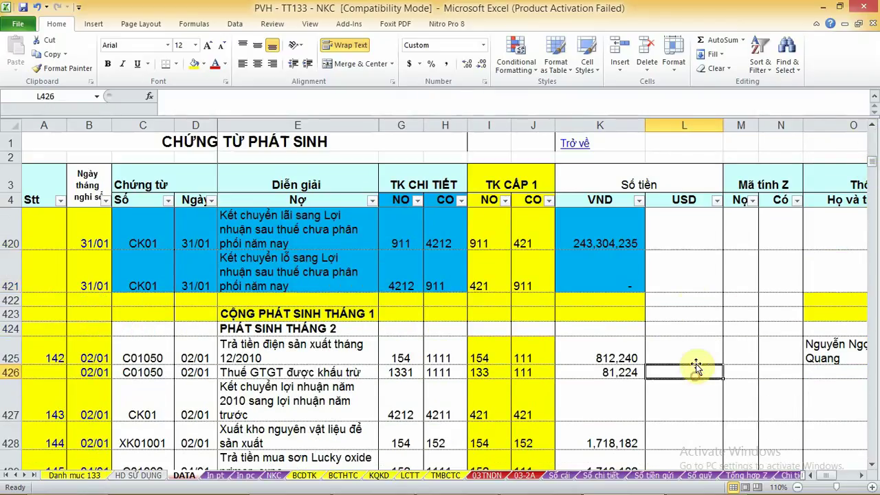
left_click(691, 300)
left_click(683, 358)
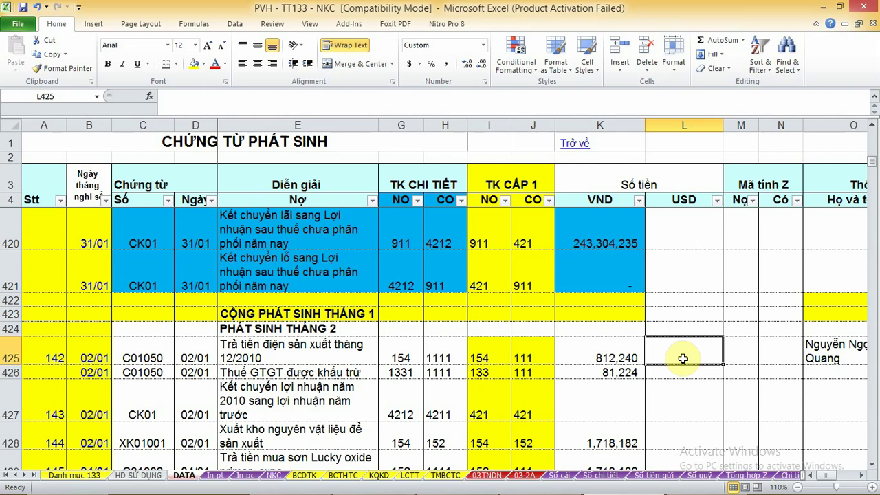
left_click(683, 405)
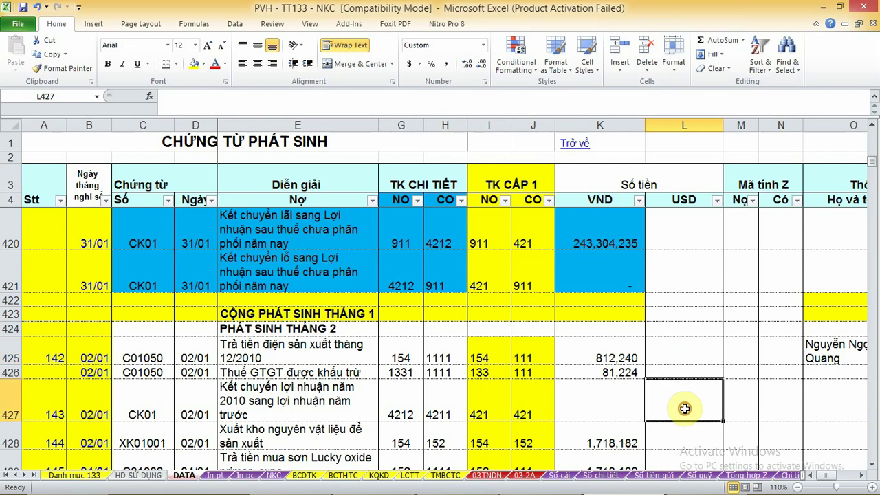
left_click_drag(871, 465, 872, 464)
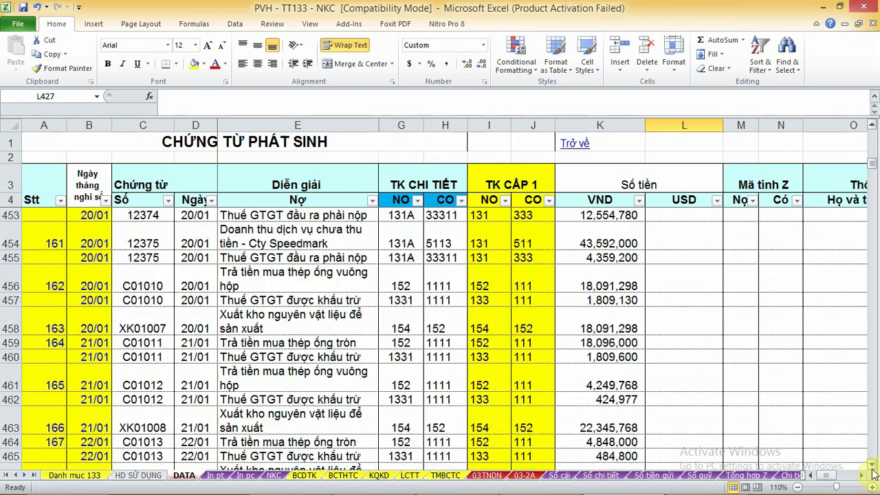
left_click_drag(870, 171, 872, 185)
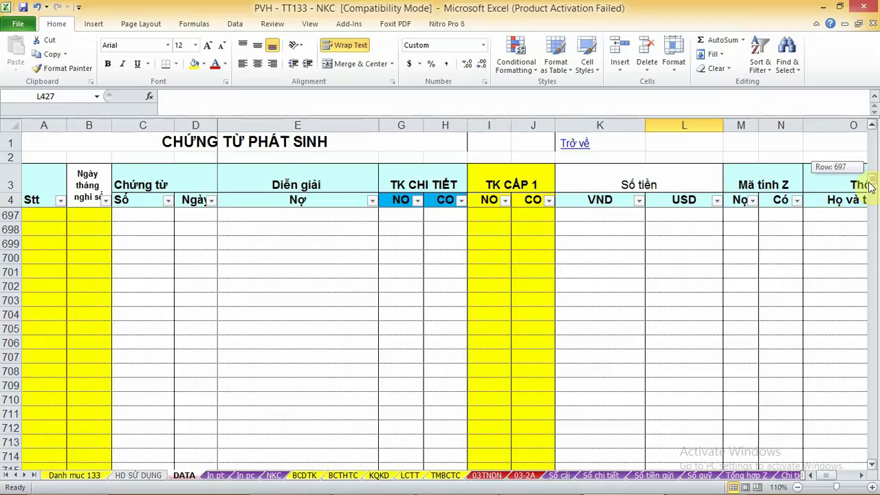
left_click_drag(871, 192, 870, 194)
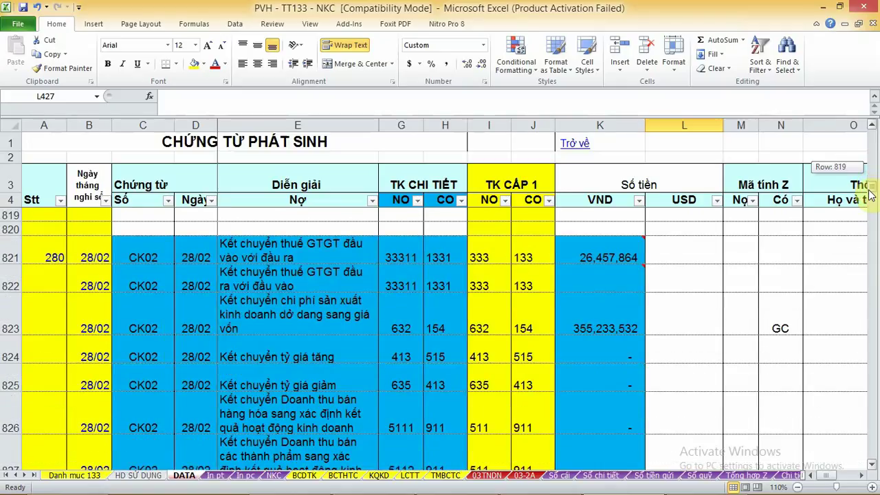
left_click(695, 401)
left_click(688, 250)
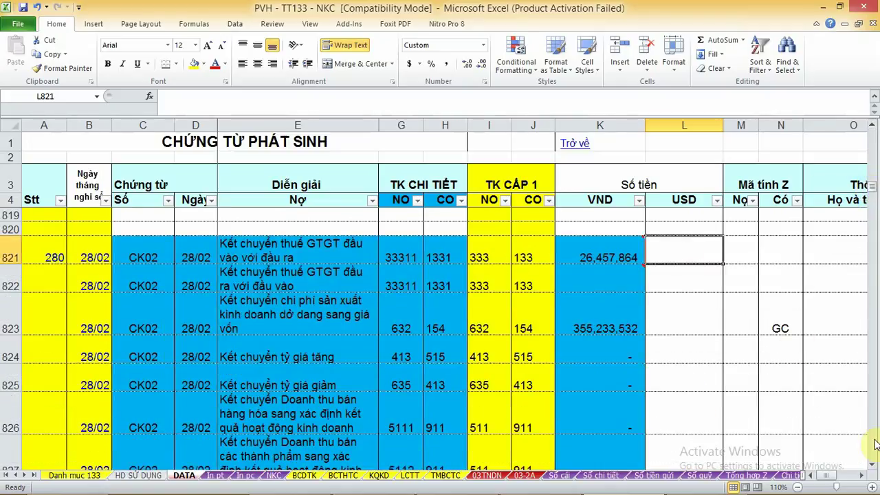
Step: Scroll down to rows 5029–5033 showing December CK12 entries and the CỘNG PHÁT SINH NĂM total
left_click_drag(870, 466, 872, 468)
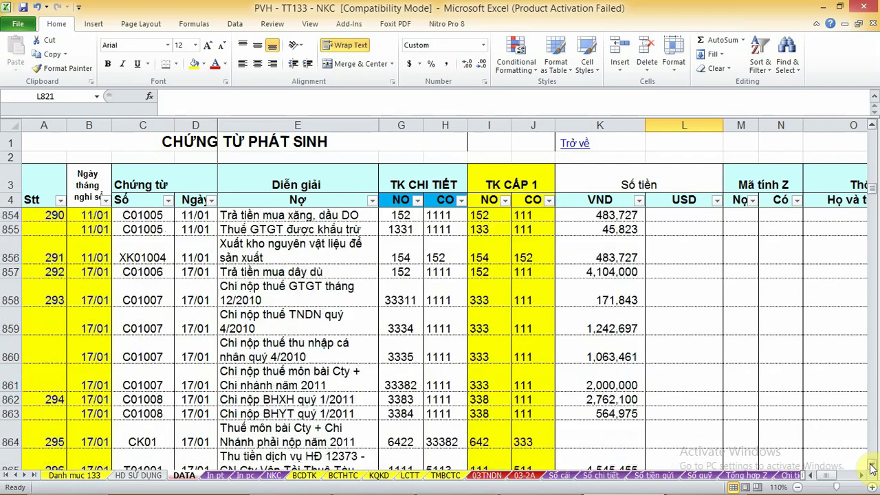
left_click_drag(872, 468, 872, 468)
left_click_drag(873, 195, 871, 451)
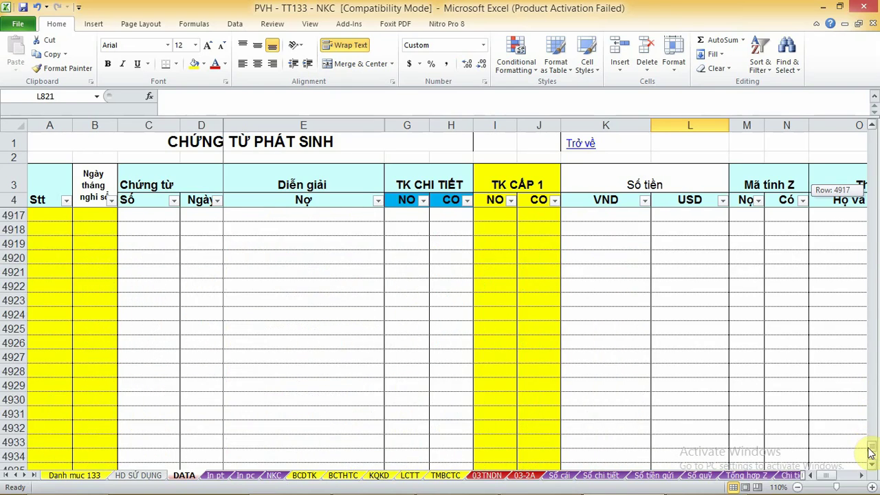
left_click_drag(870, 455, 870, 458)
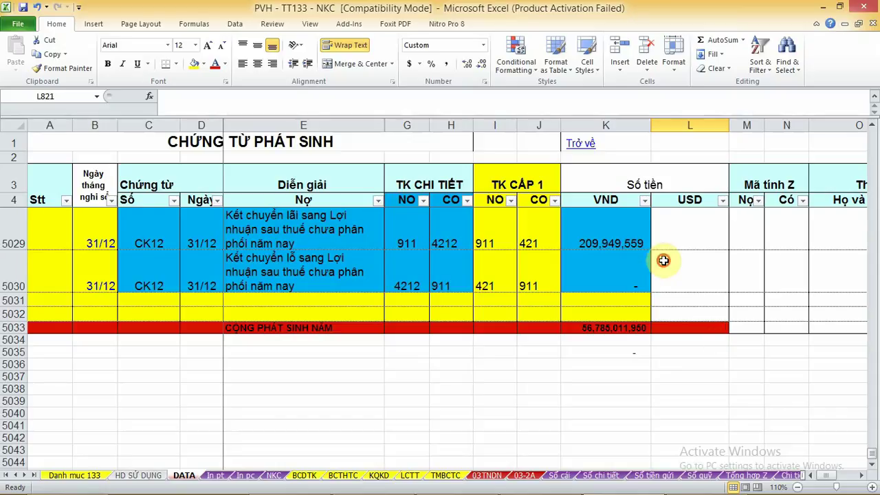
Step: Step up from the last December closing entry, then jump back to row 5 of January
left_click(684, 282)
key("Up")
key("Up")
key("Up")
key("Up")
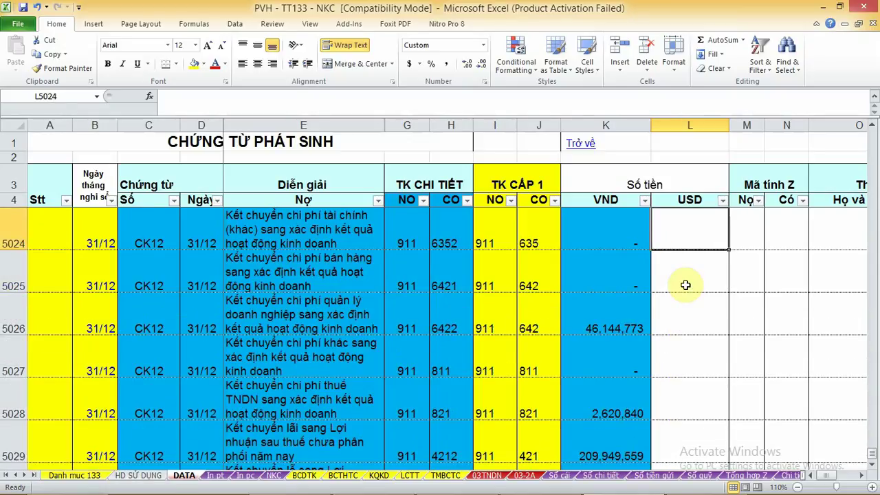
key("Up")
key("Up")
key("Up")
key("Up")
key("Up")
key("Up")
key("Up")
key("Up")
key("Up")
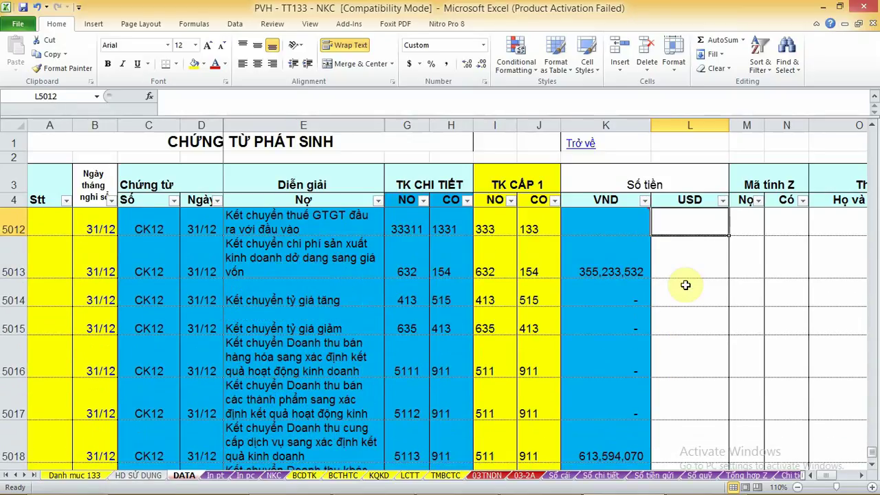
key("Up")
key("Up")
key("Up")
key("Up")
key("Up")
key("Up")
key("Up")
key("Up")
key("Up")
key("Up")
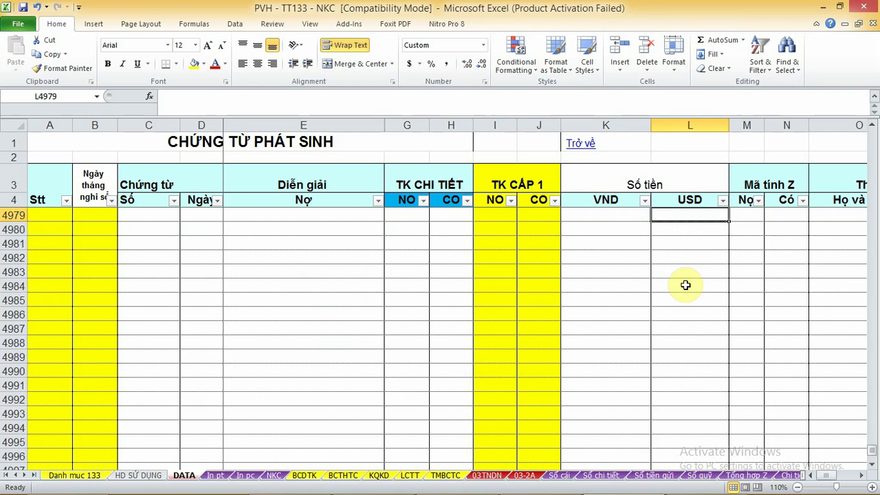
key("Up")
key("Up")
key("Up")
key("Up")
key("Up")
key("Up")
key("Up")
key("Up")
key("Up")
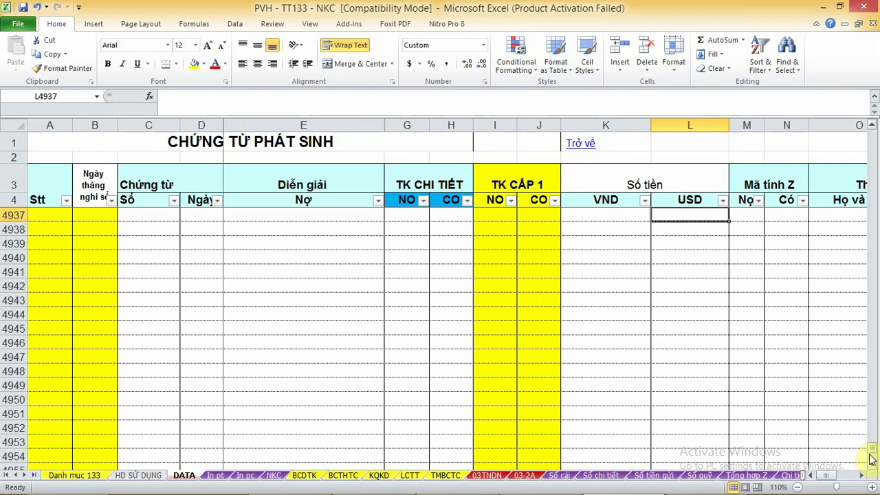
left_click_drag(872, 459, 860, 122)
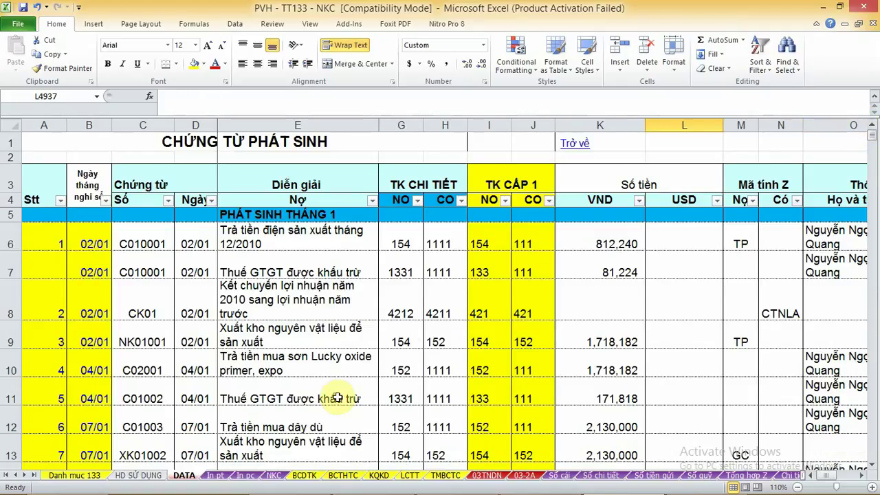
left_click(677, 341)
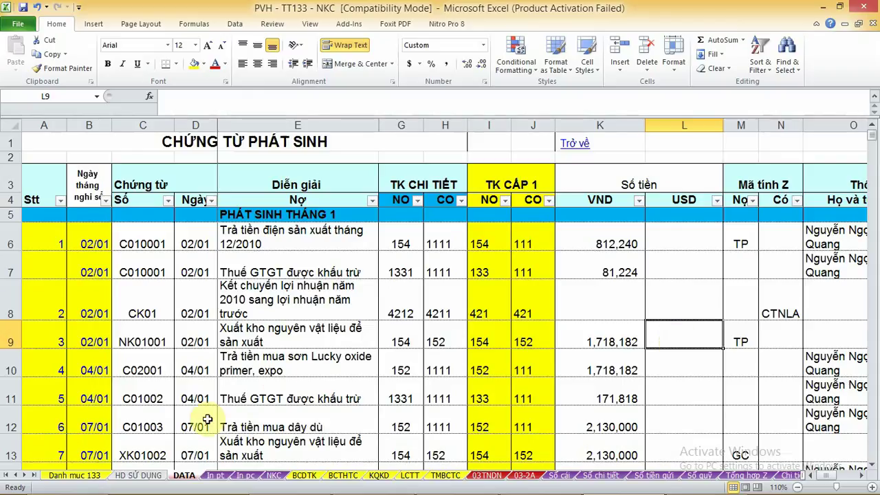
left_click(226, 471)
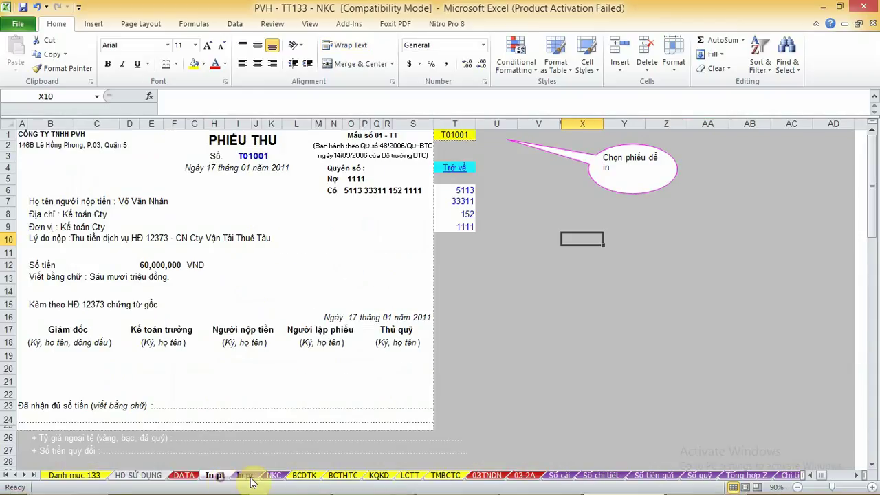
left_click(249, 476)
left_click(576, 357)
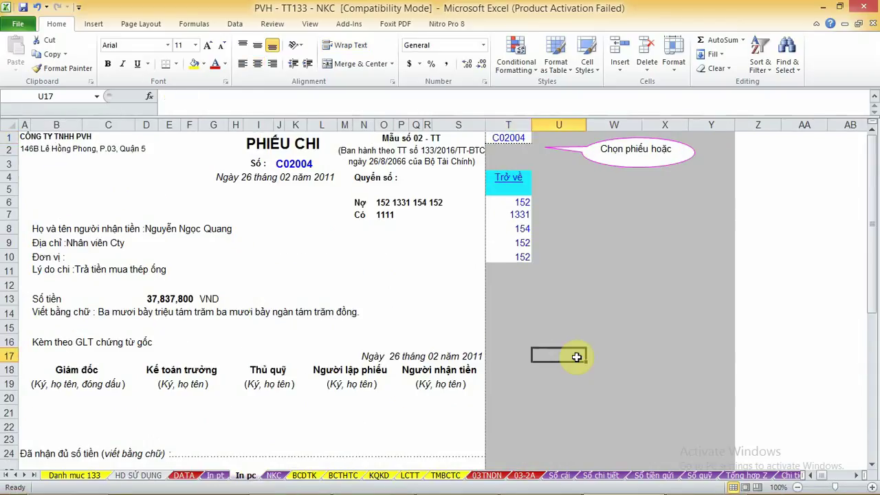
left_click(589, 310)
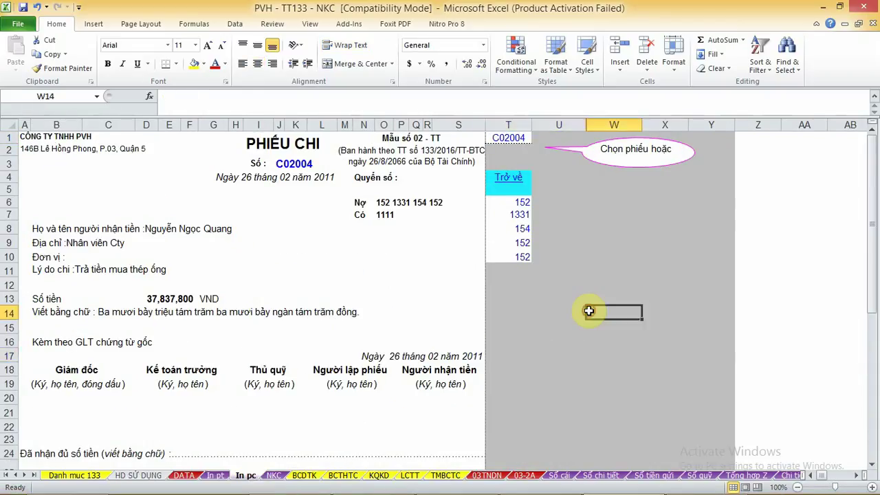
left_click(210, 476)
left_click(237, 475)
left_click(213, 476)
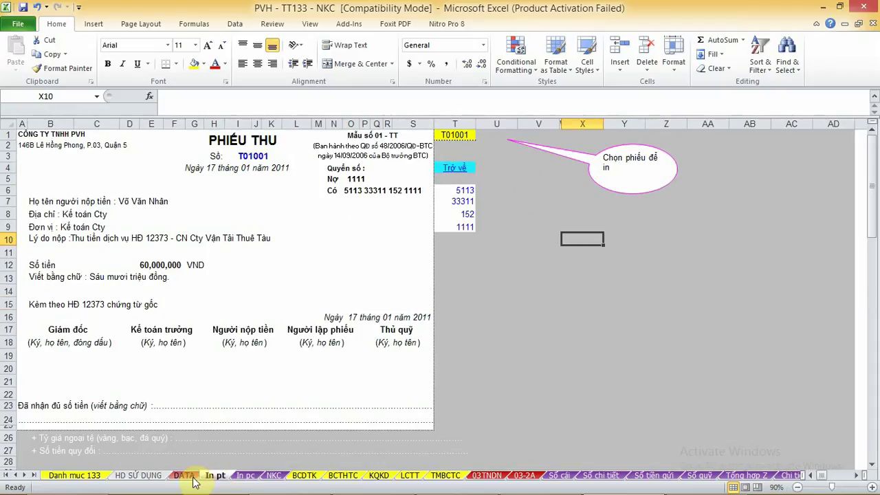
left_click(563, 381)
left_click(505, 180)
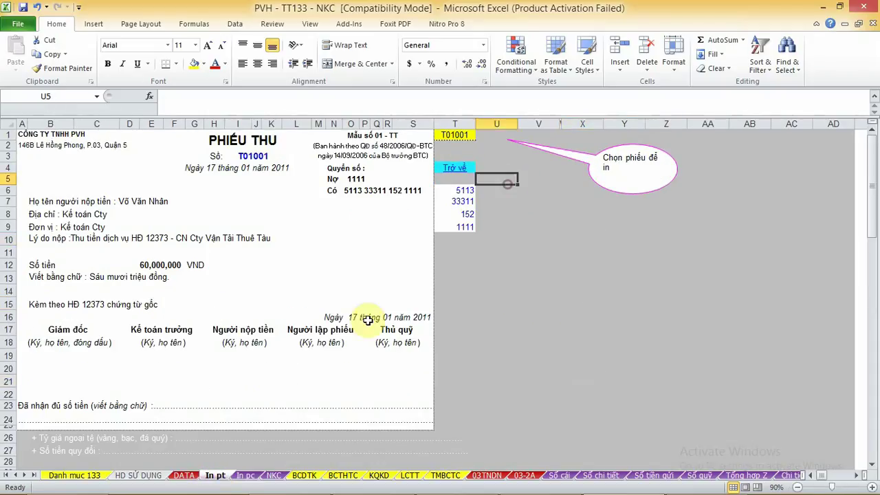
left_click(693, 313)
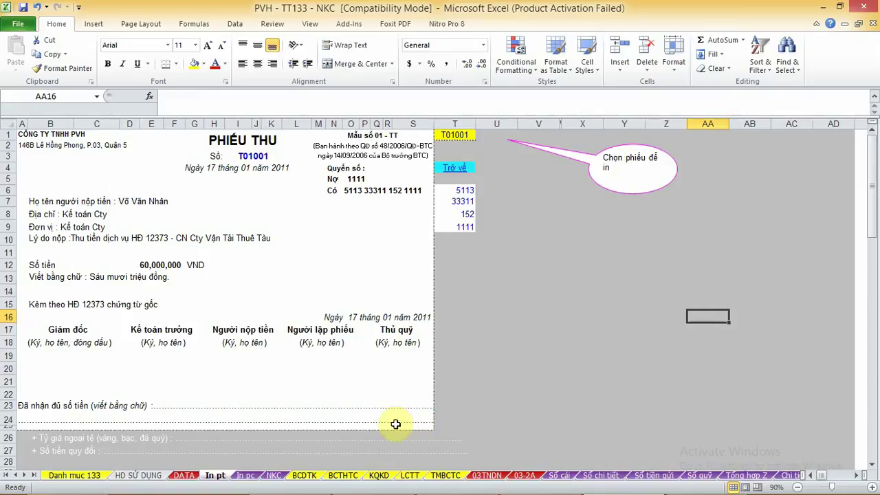
left_click(185, 476)
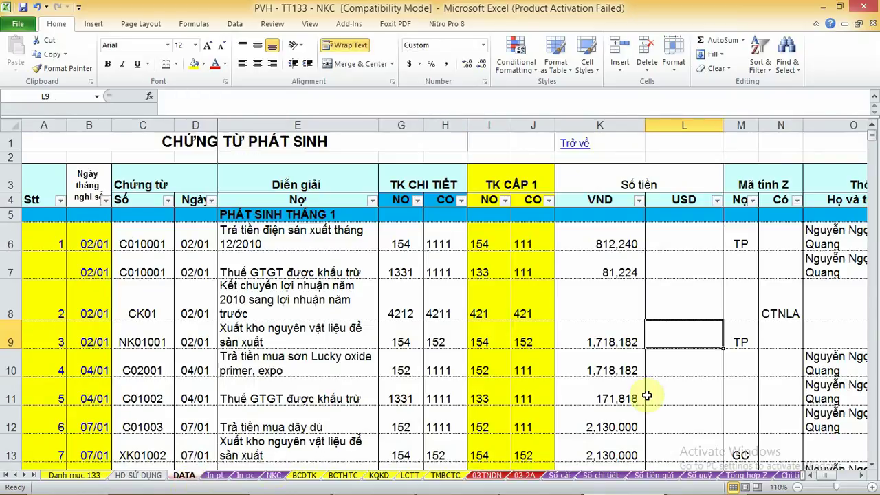
left_click(682, 304)
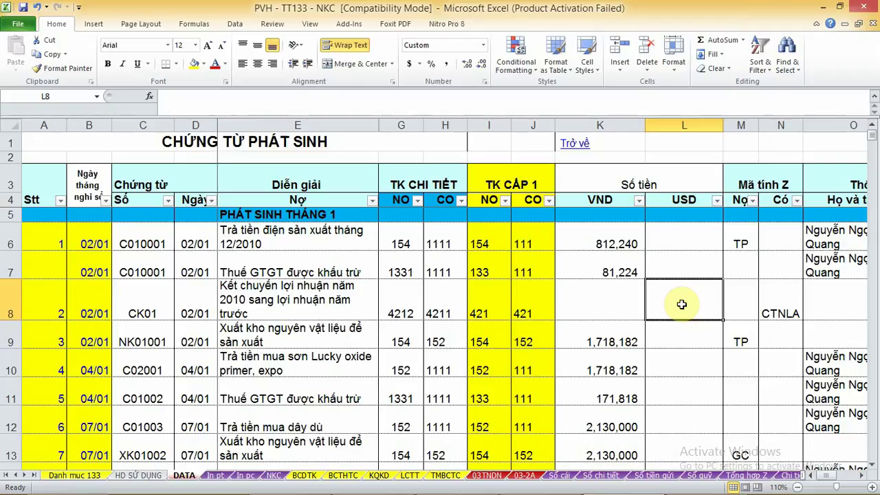